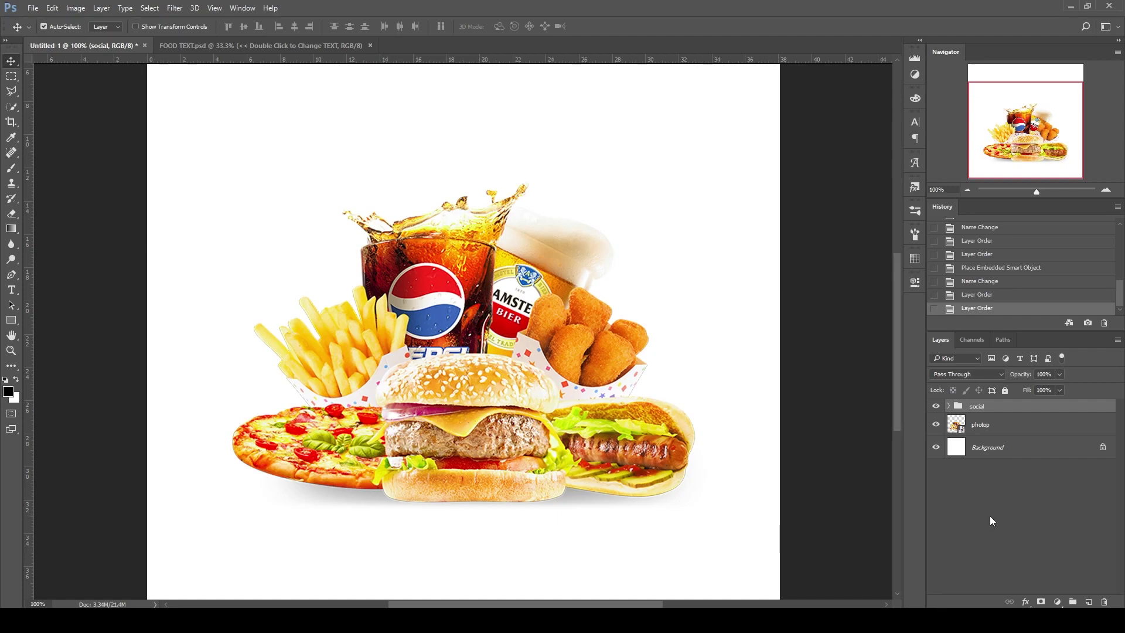
# - Select the photop food photo layer in the Layers panel
pyautogui.click(984, 424)
# - Hide the social group and toggle the food photo's visibility to check it
pyautogui.moveTo(936, 405); pyautogui.dragTo(936, 424)
pyautogui.rightClick(935, 424)
pyautogui.press('Escape')
pyautogui.click(935, 424)
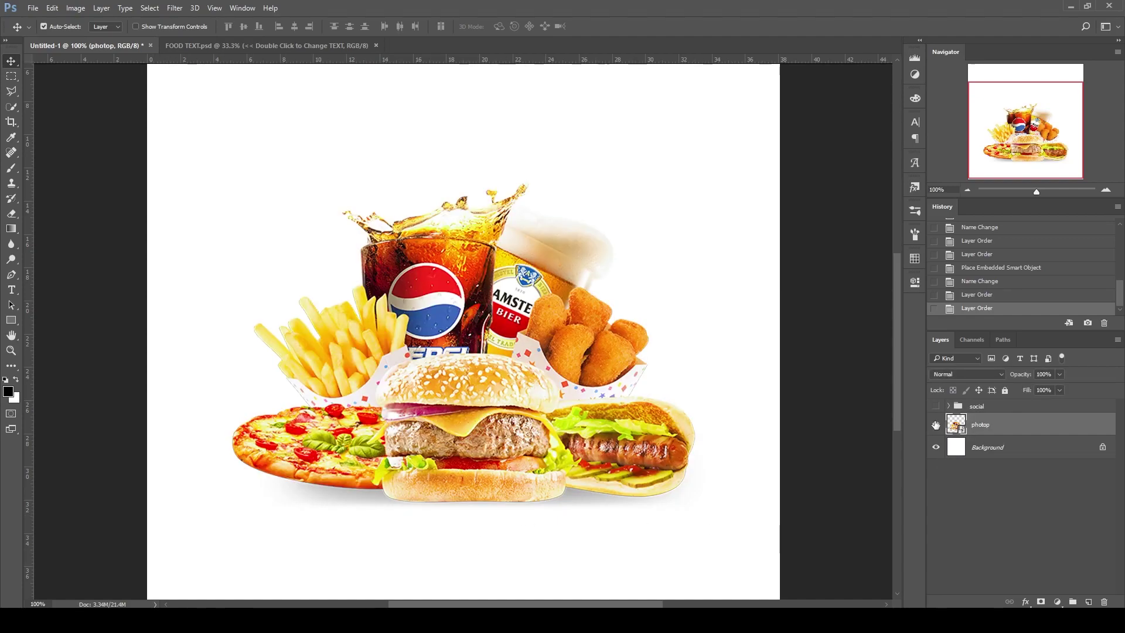
pyautogui.click(935, 424)
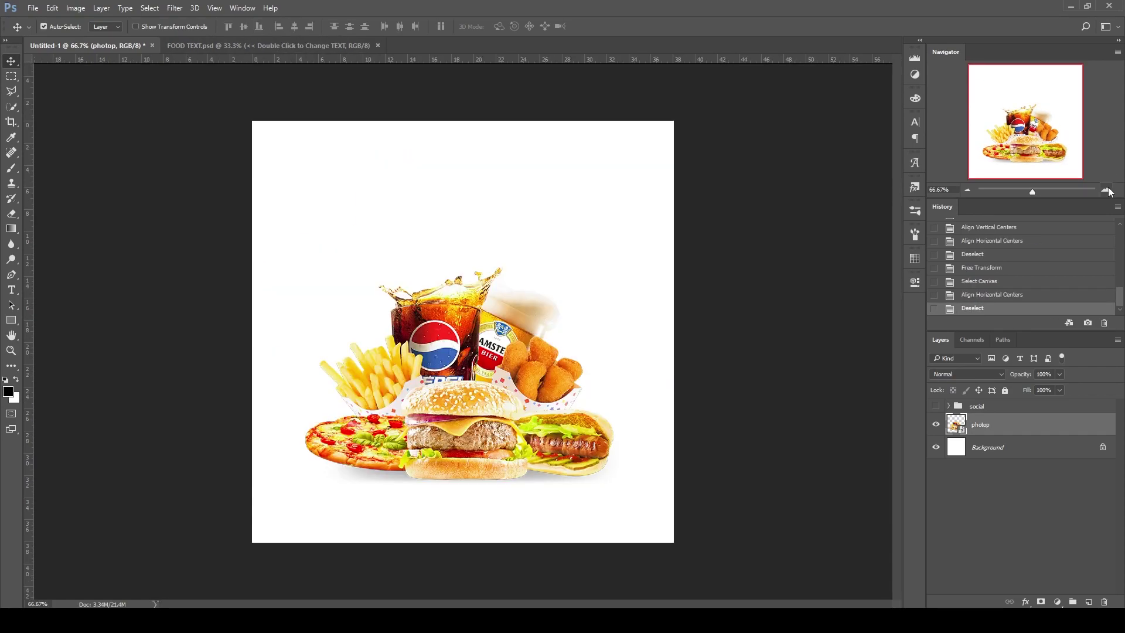
# - At 100% view, move the food photo higher on the canvas
pyautogui.click(1105, 189)
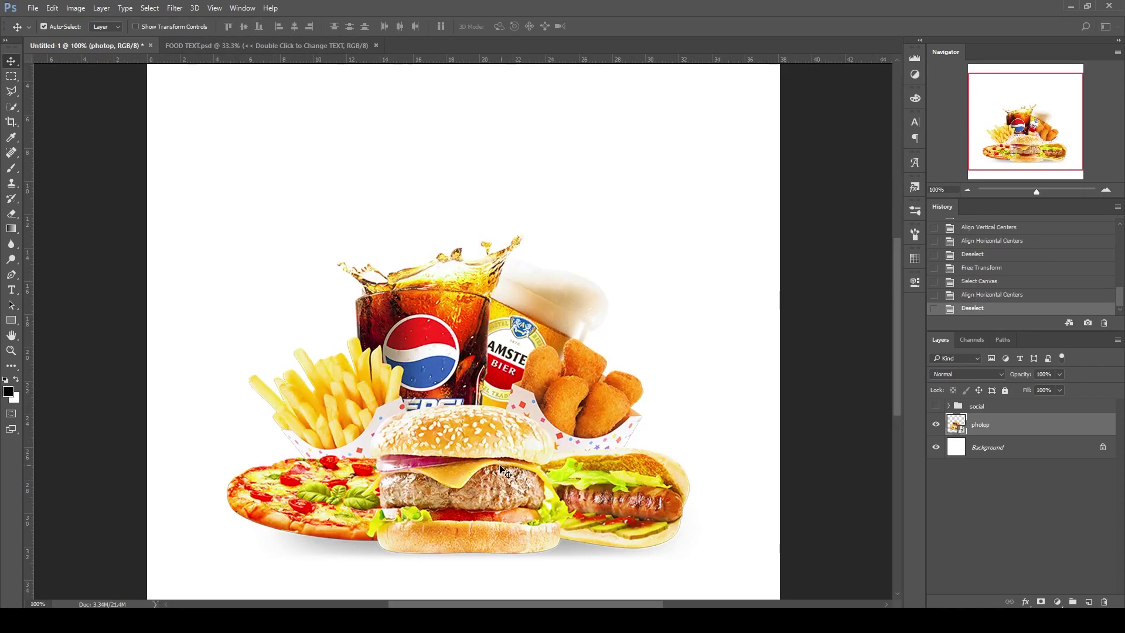
pyautogui.moveTo(468, 553); pyautogui.dragTo(462, 488)
pyautogui.scroll(2, 463, 488)
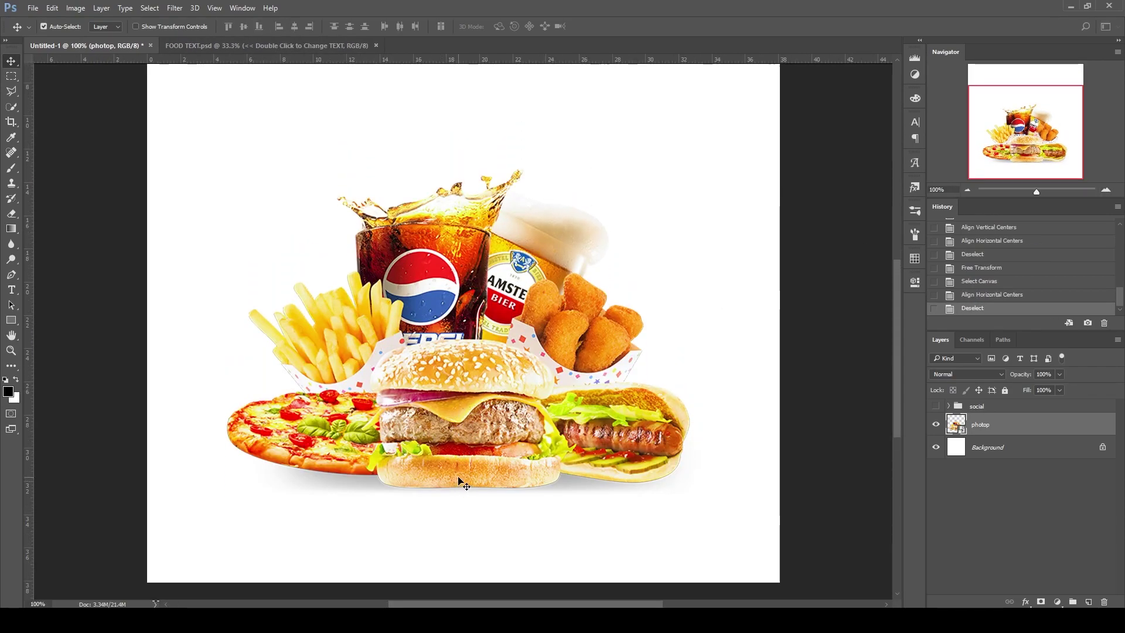
pyautogui.scroll(2, 463, 487)
# - Add a dark grey #3a3a3a Solid Color fill layer above the Background
pyautogui.click(1010, 449)
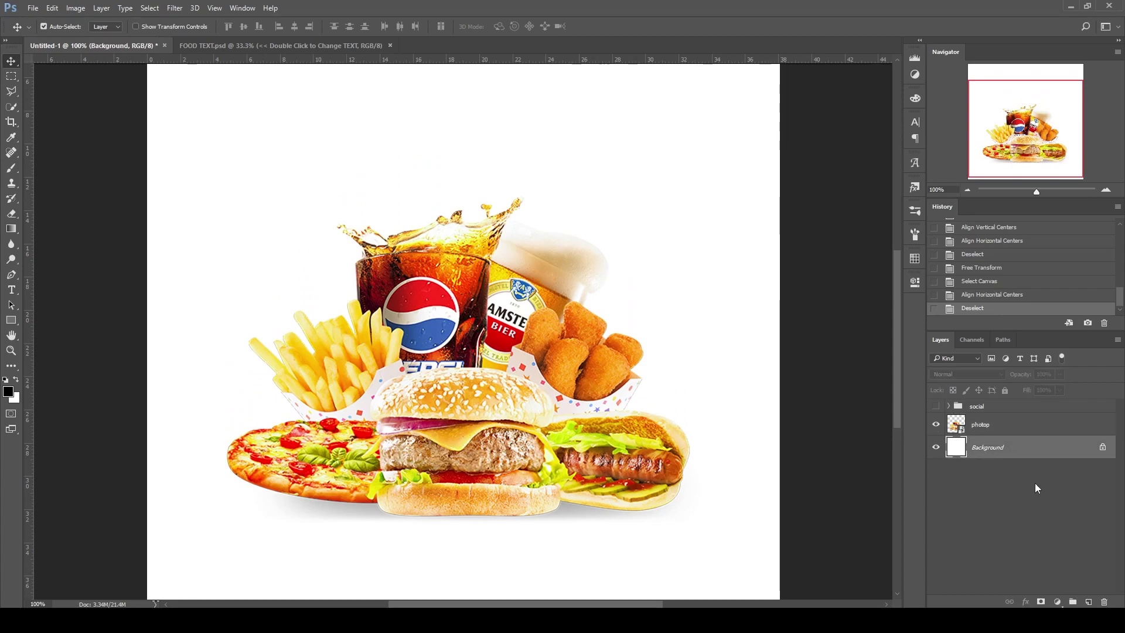
pyautogui.click(1057, 601)
pyautogui.click(1031, 348)
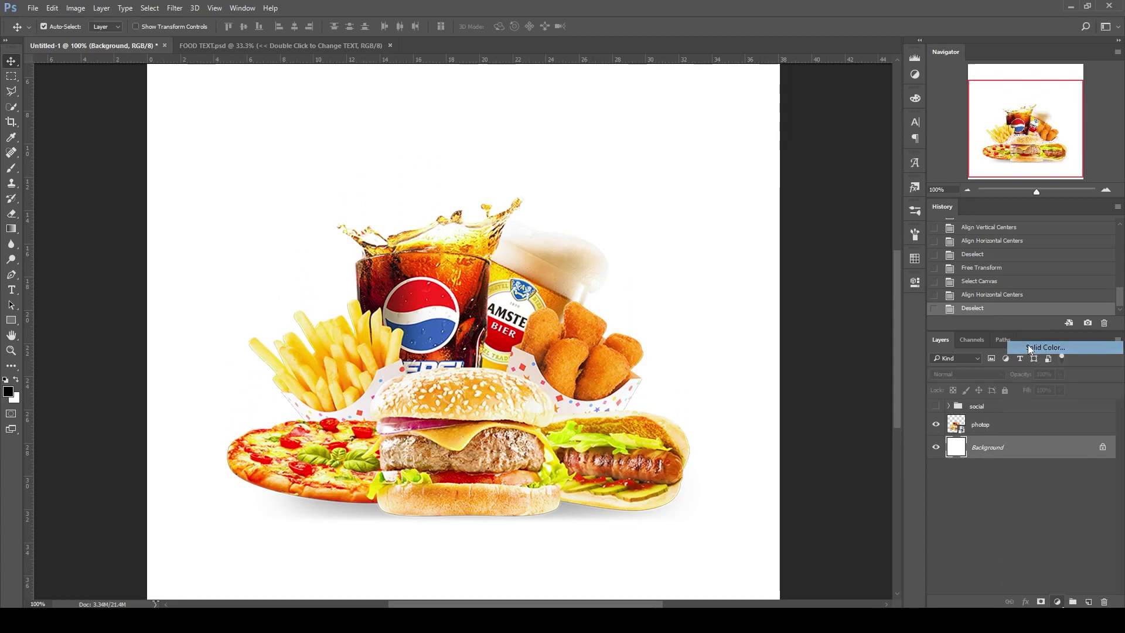
pyautogui.moveTo(860, 436); pyautogui.dragTo(765, 484)
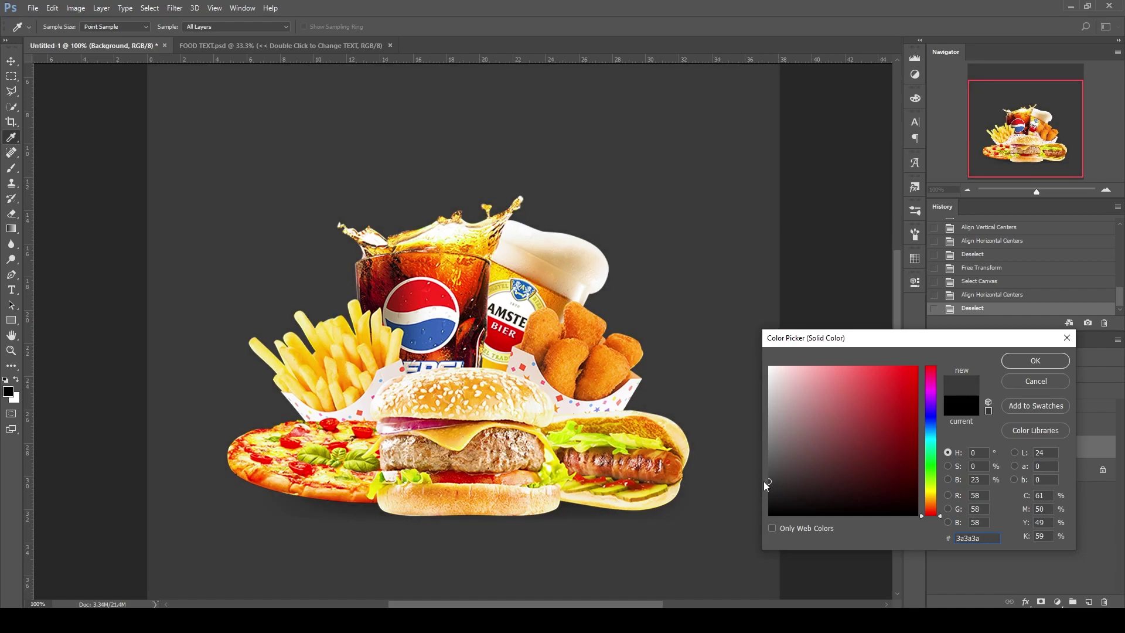
pyautogui.press('Return')
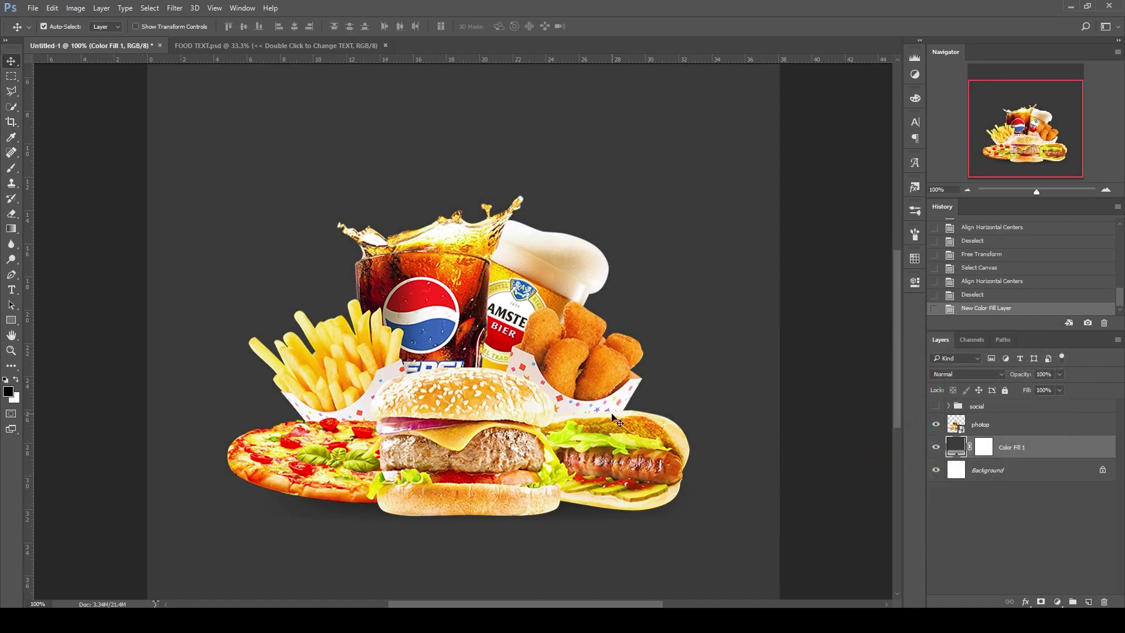
pyautogui.click(11, 320)
pyautogui.rightClick(11, 320)
# - Draw a 658 px black circle and centre it vertically and horizontally on the canvas
pyautogui.click(58, 343)
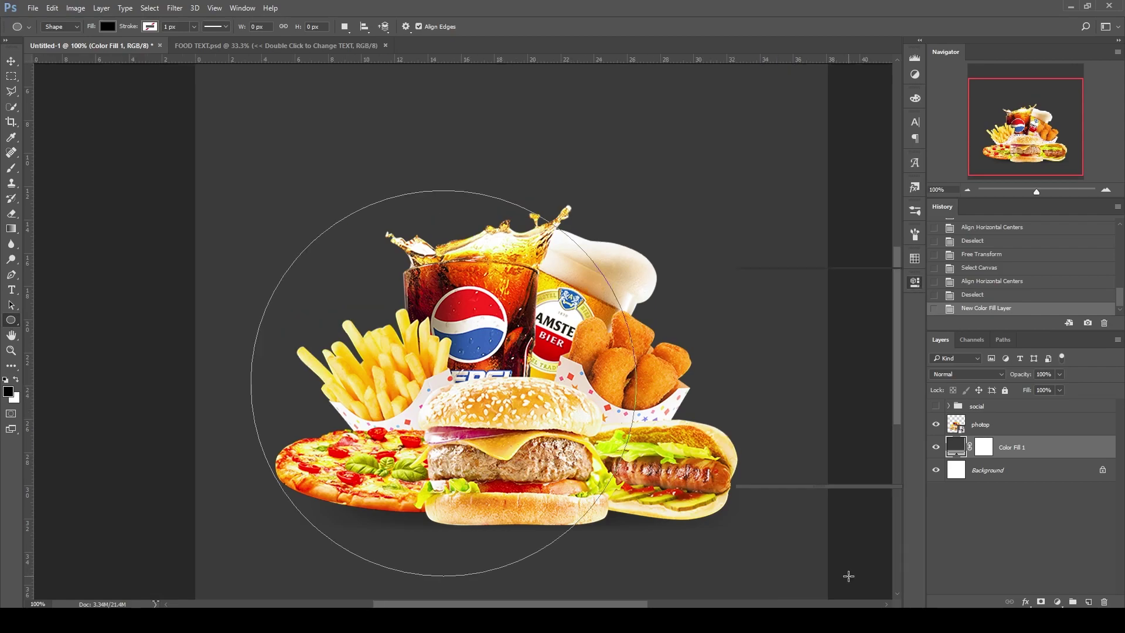
pyautogui.moveTo(251, 191); pyautogui.dragTo(637, 576)
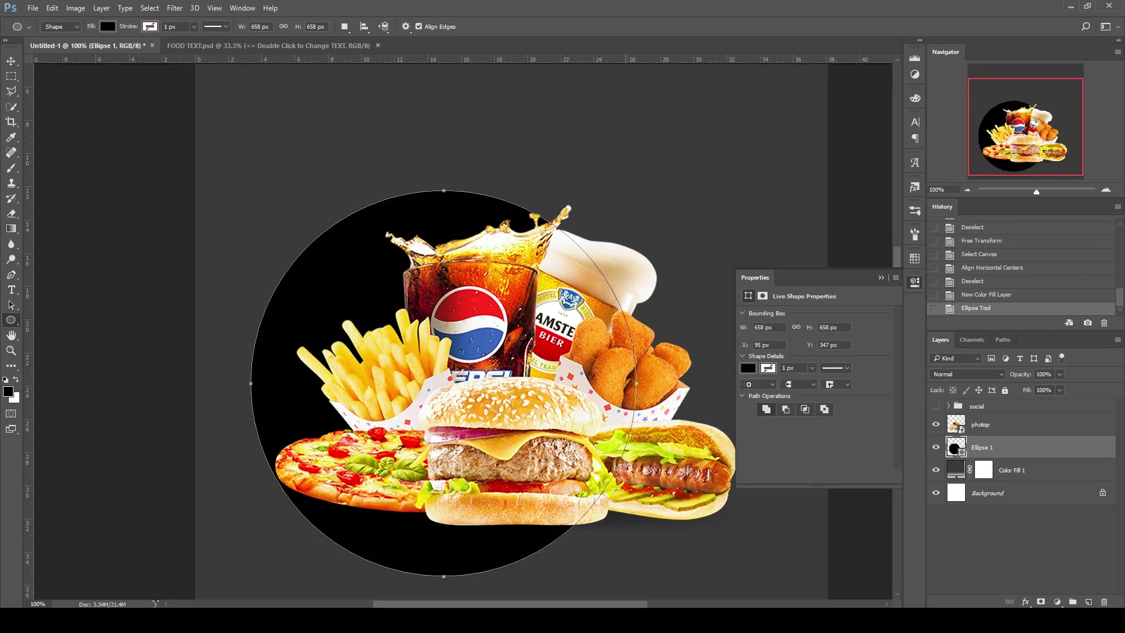
pyautogui.click(12, 61)
pyautogui.hotkey('ctrl', 'a')
pyautogui.click(243, 26)
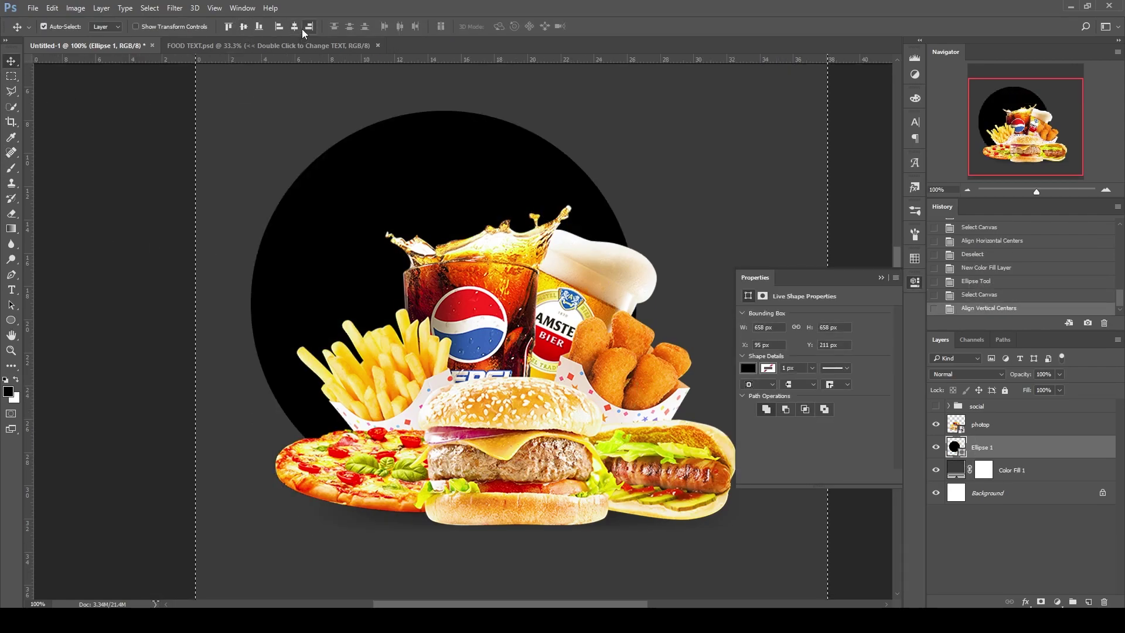
pyautogui.click(309, 26)
pyautogui.click(294, 26)
pyautogui.click(243, 27)
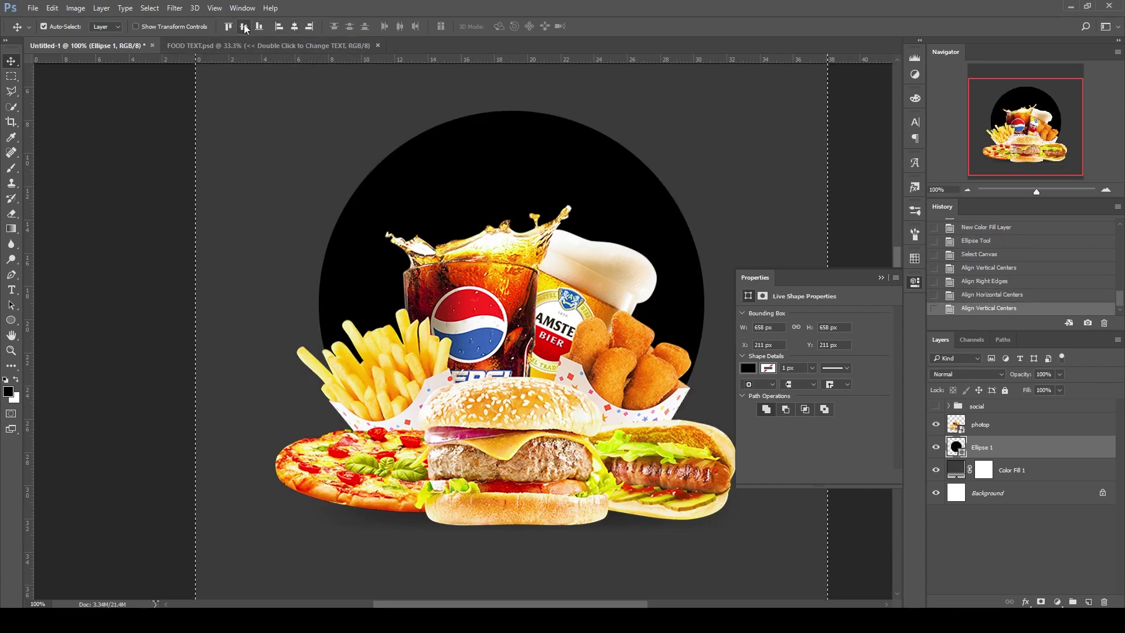
pyautogui.hotkey('ctrl', 'd')
pyautogui.click(915, 282)
# - Move the black circle down and warp its top and bottom edges inward into a flattened arch
pyautogui.hotkey('ctrl', 't')
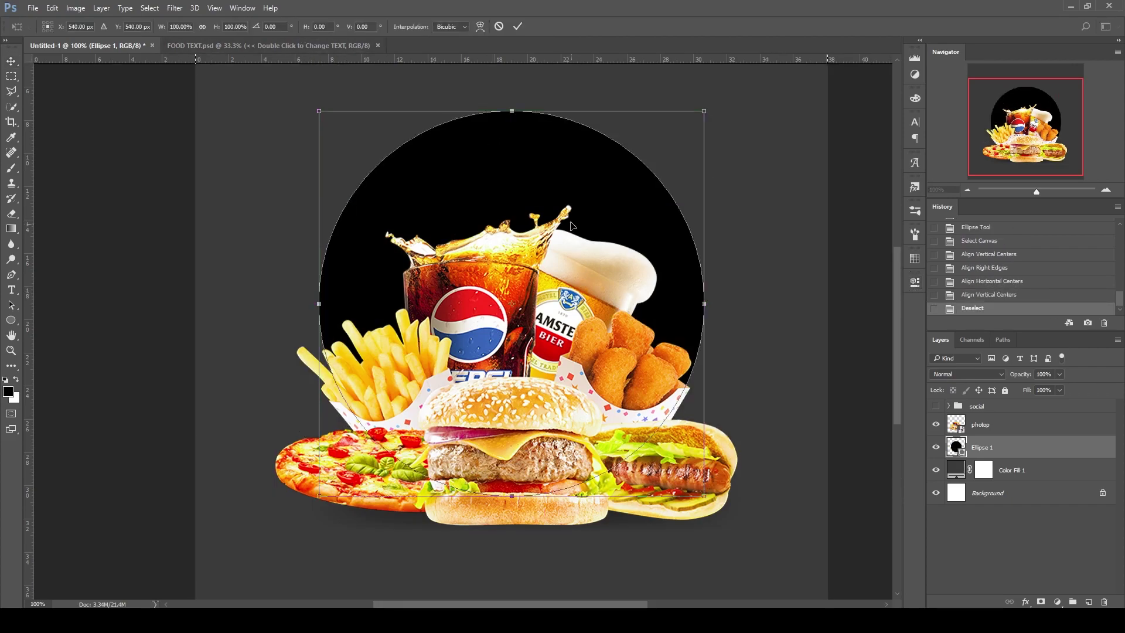
pyautogui.moveTo(574, 221); pyautogui.dragTo(573, 300)
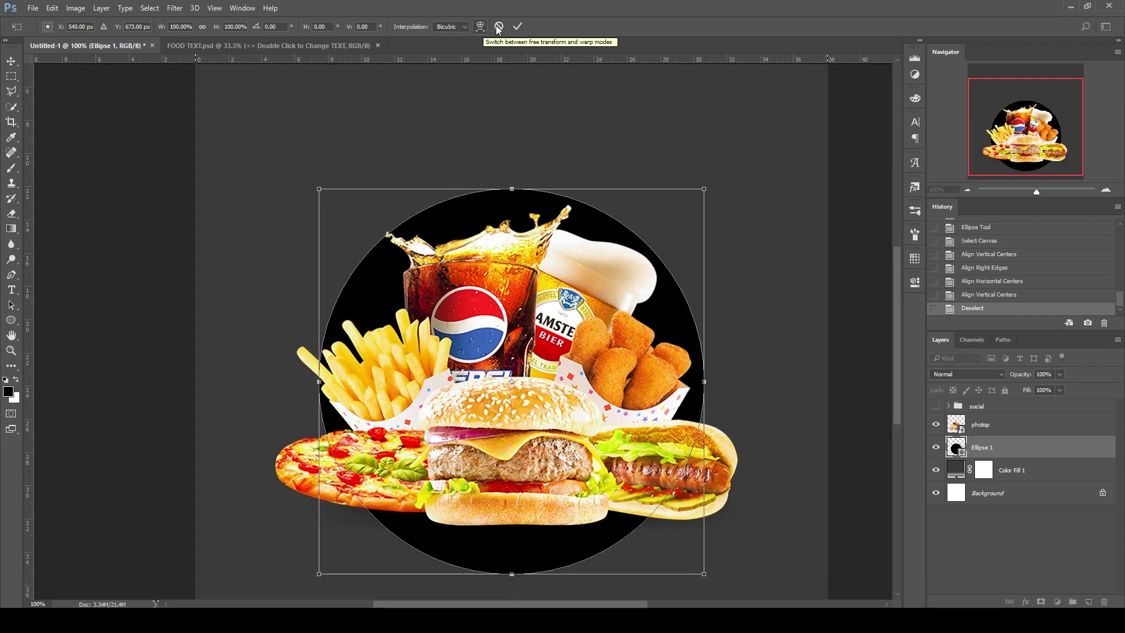
pyautogui.click(481, 27)
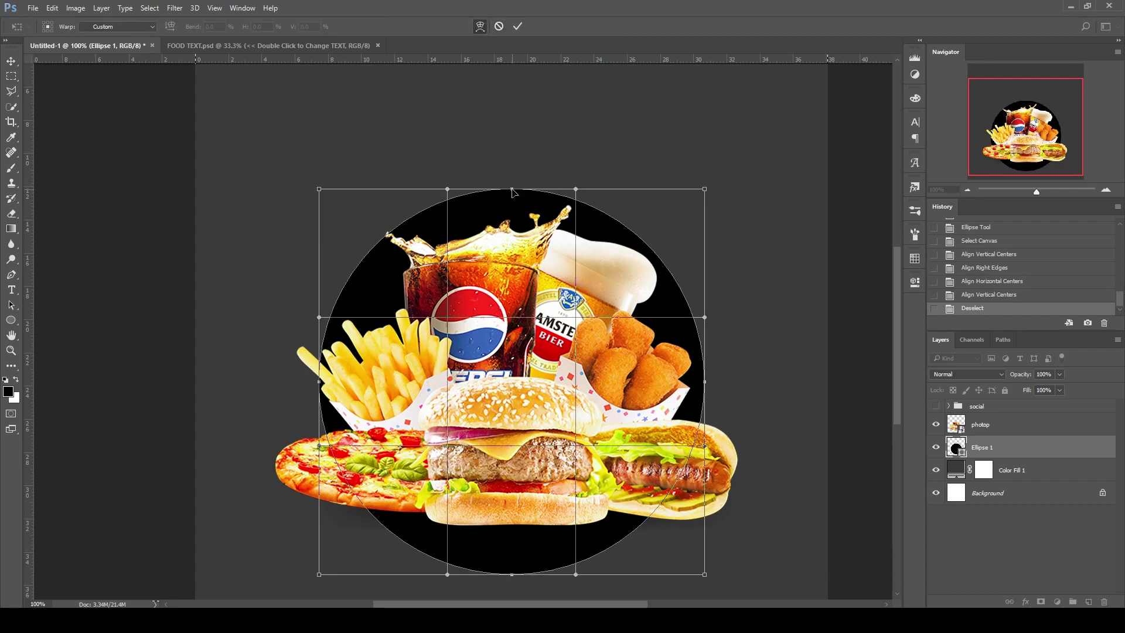
pyautogui.moveTo(512, 191); pyautogui.dragTo(515, 320)
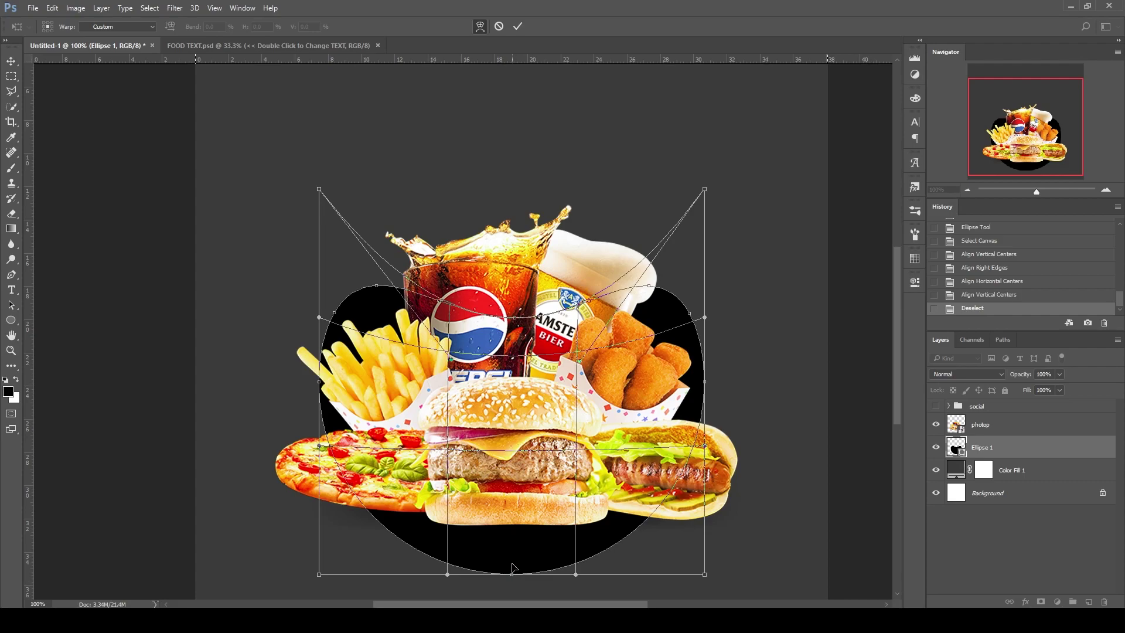
pyautogui.scroll(-3, 505, 550)
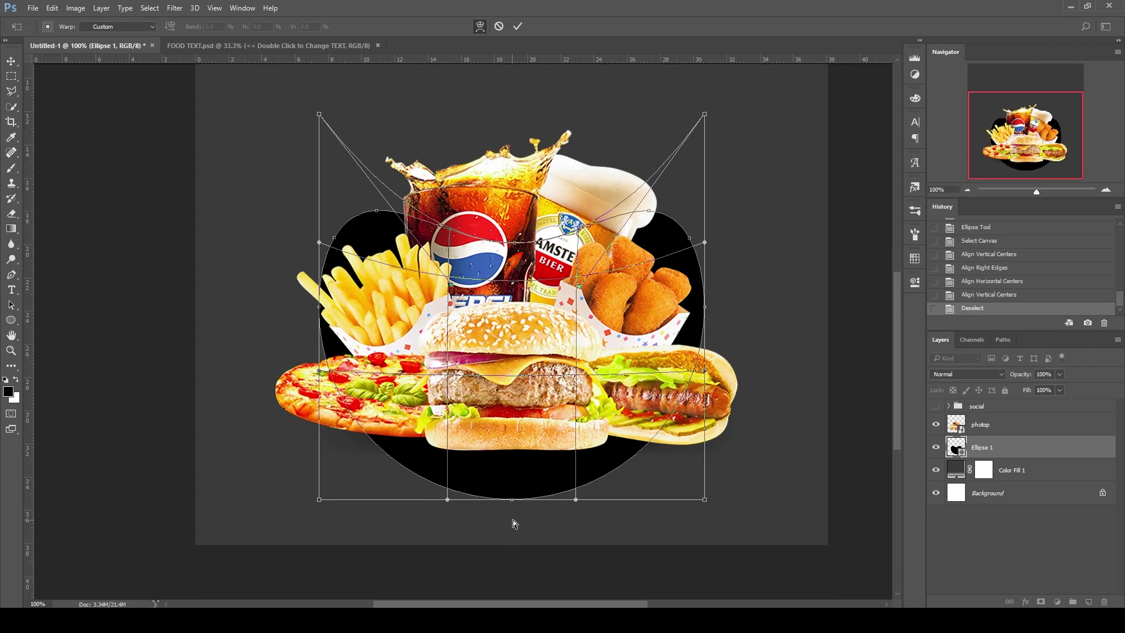
pyautogui.moveTo(511, 497); pyautogui.dragTo(512, 438)
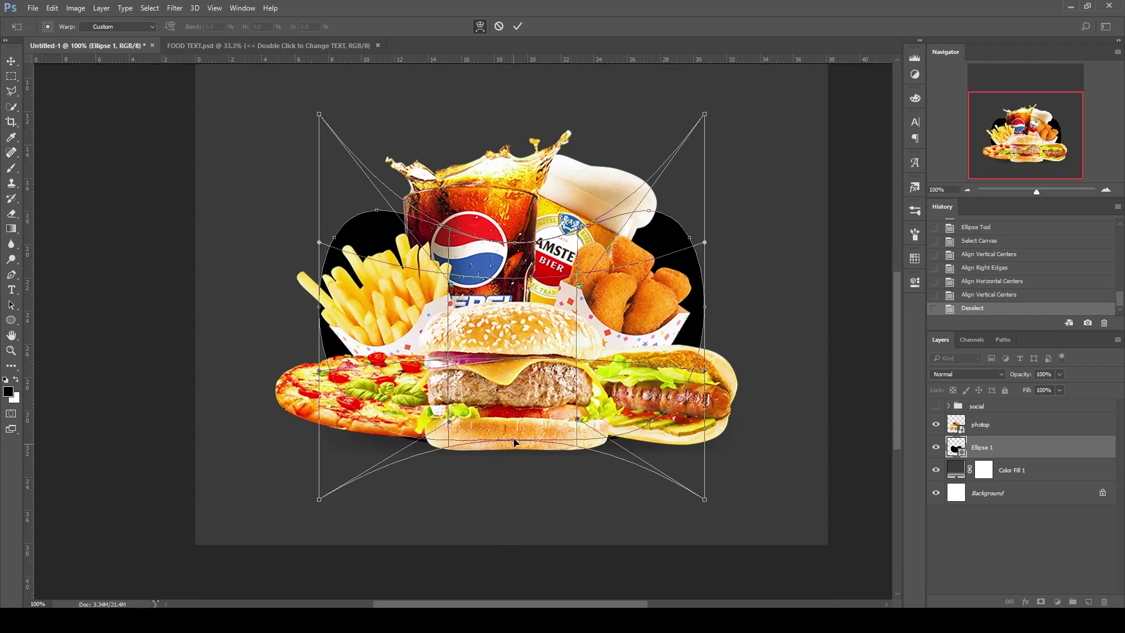
pyautogui.click(518, 26)
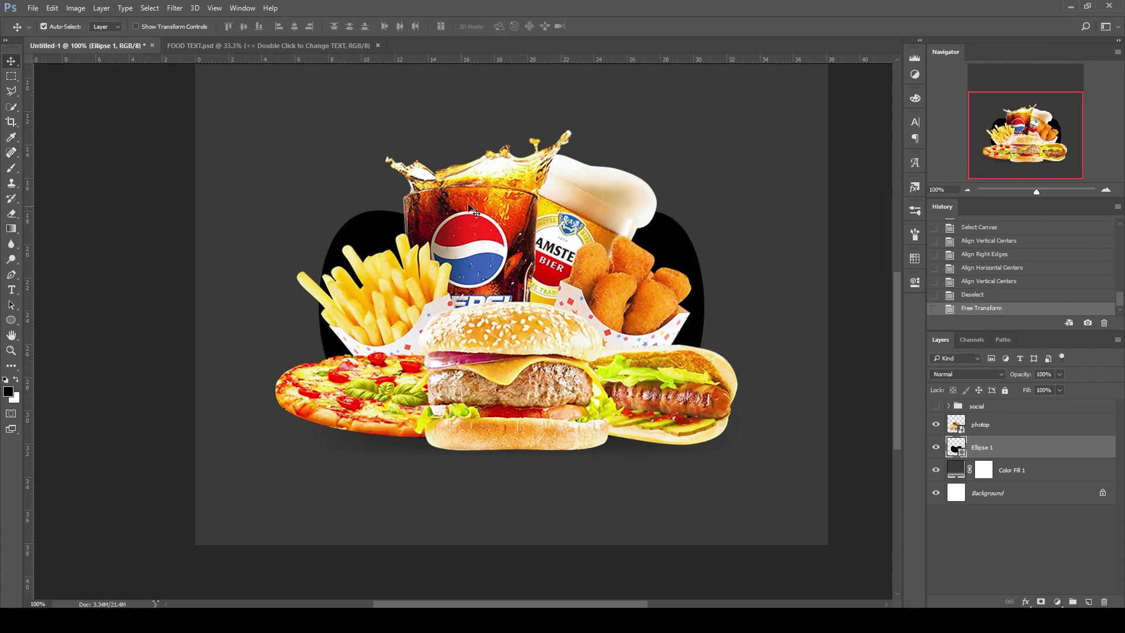
# - Stretch the black shape wider on both sides
pyautogui.hotkey('ctrl', 't')
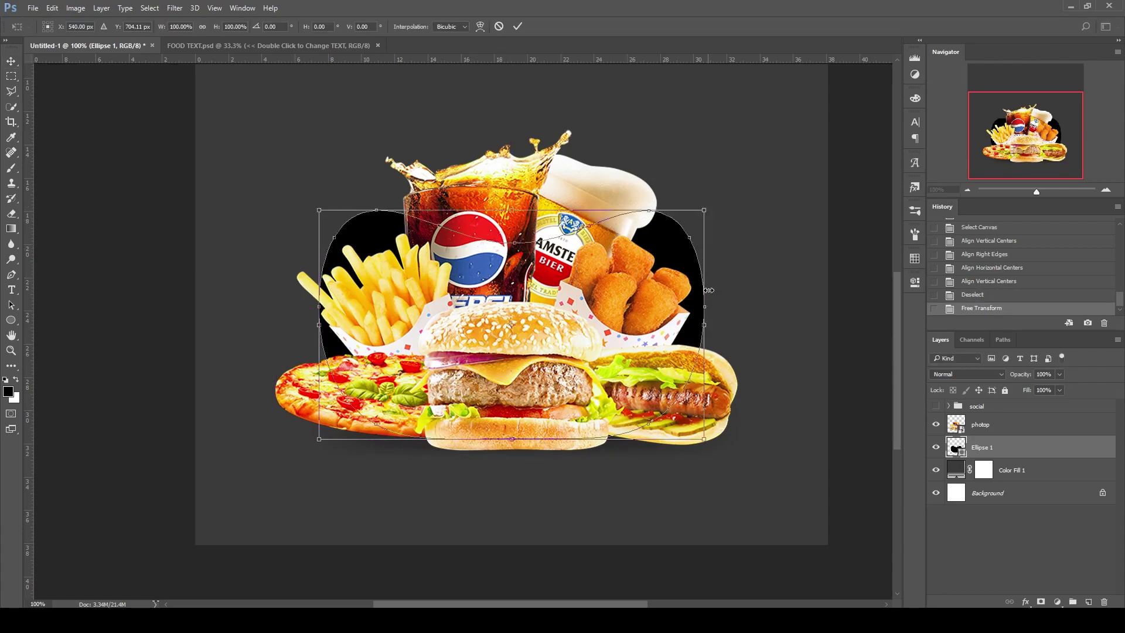
pyautogui.moveTo(705, 324); pyautogui.dragTo(883, 317)
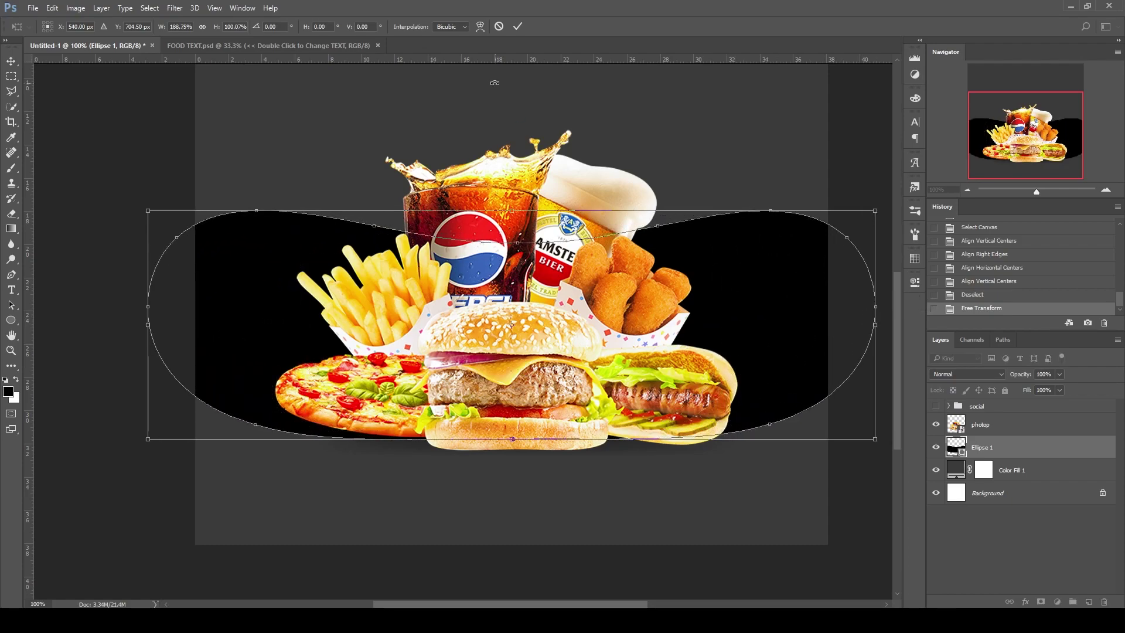
pyautogui.click(517, 26)
# - Warp the shape's bottom edge upward and apply the warp
pyautogui.hotkey('ctrl', 't')
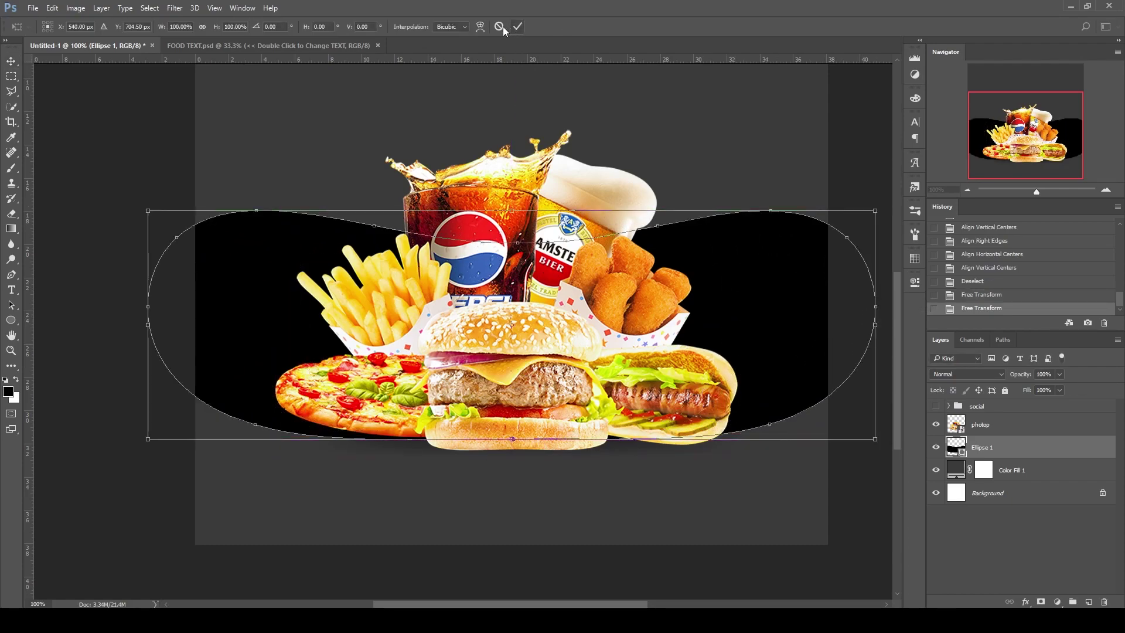
pyautogui.click(481, 27)
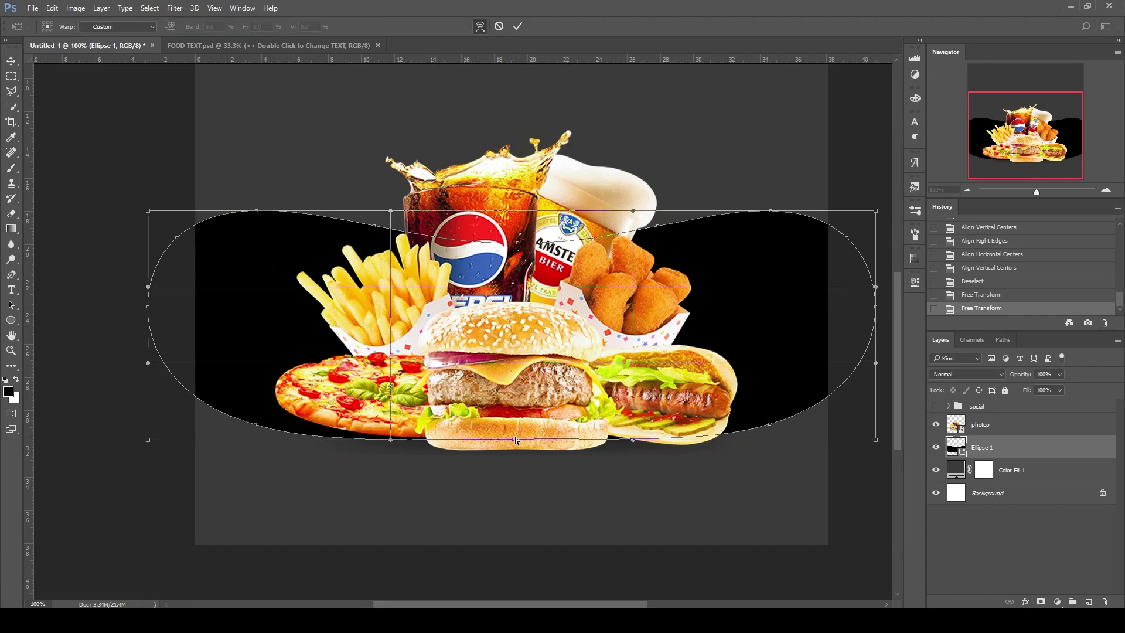
pyautogui.moveTo(515, 438); pyautogui.dragTo(519, 354)
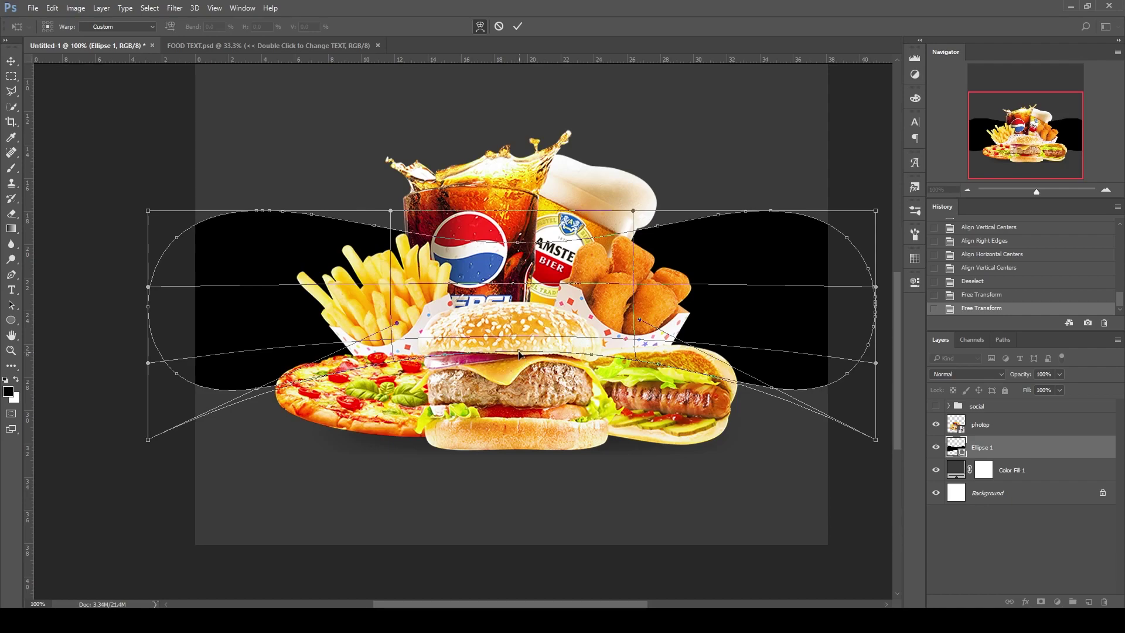
pyautogui.moveTo(519, 354)
pyautogui.mouseDown()
pyautogui.moveTo(520, 374)
pyautogui.moveTo(520, 290)
pyautogui.moveTo(276, 288)
pyautogui.mouseUp()
pyautogui.rightClick(520, 290)
pyautogui.press('Escape')
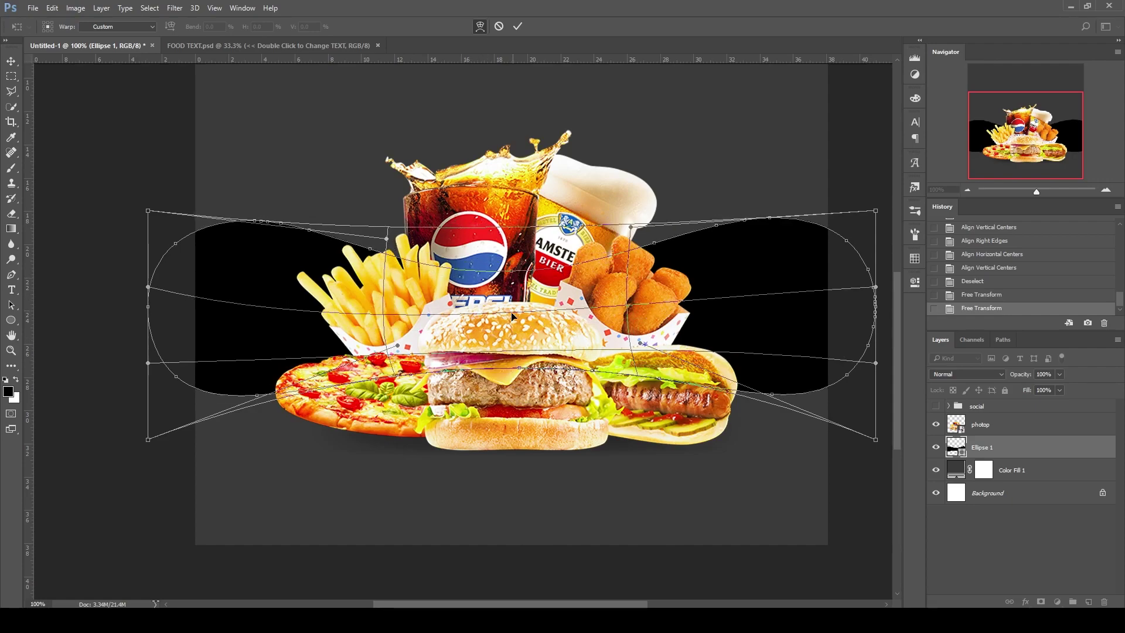
pyautogui.click(11, 61)
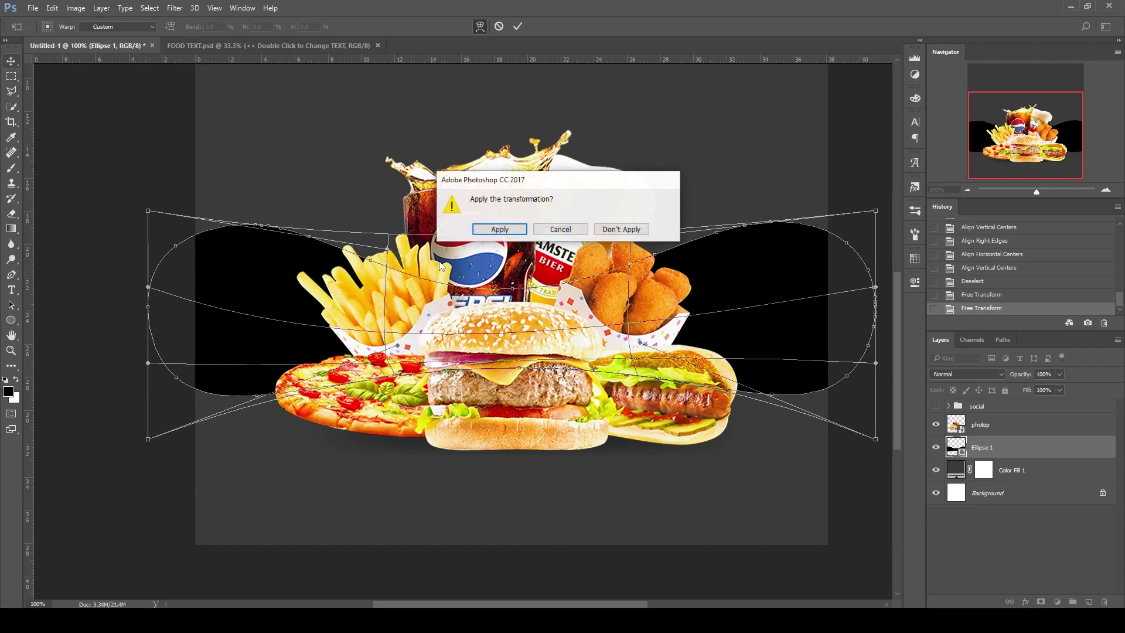
pyautogui.click(499, 229)
# - Stretch the band to about 299% width and nudge it slightly lower
pyautogui.hotkey('ctrl', 't')
pyautogui.moveTo(151, 313); pyautogui.dragTo(137, 309)
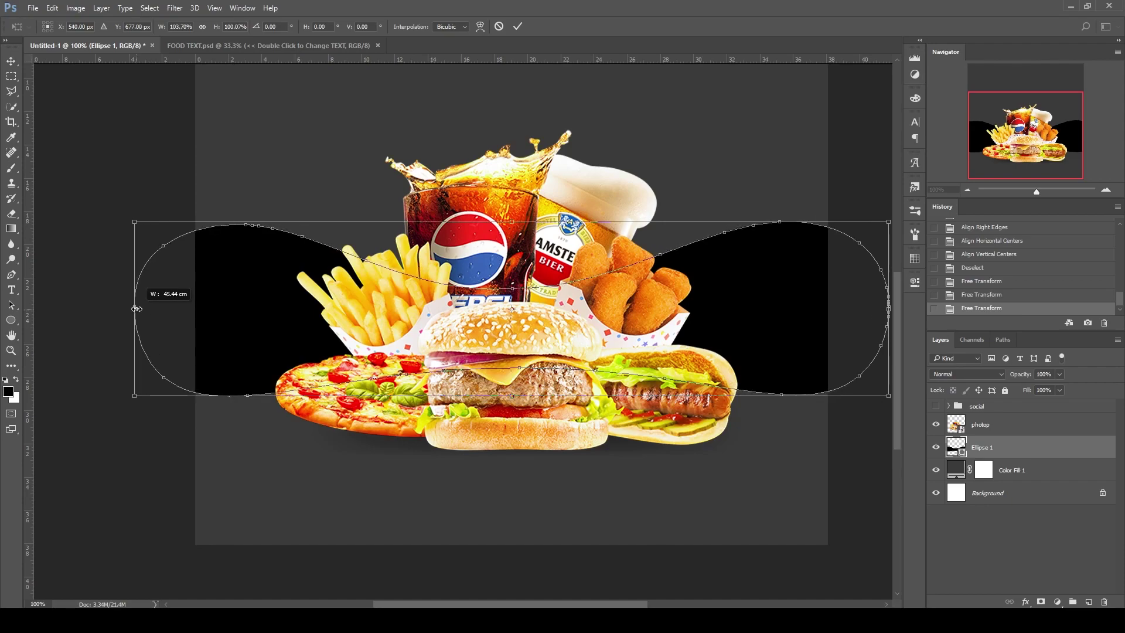
pyautogui.moveTo(137, 308); pyautogui.dragTo(62, 308)
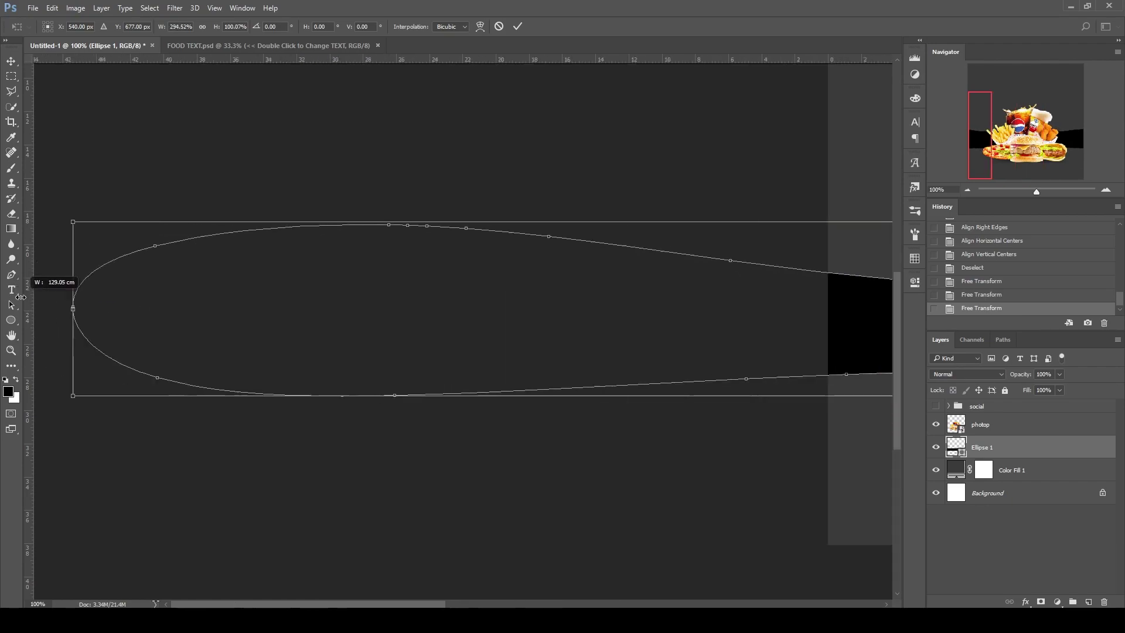
pyautogui.hscroll(-10, 62, 308)
pyautogui.moveTo(639, 352); pyautogui.dragTo(639, 359)
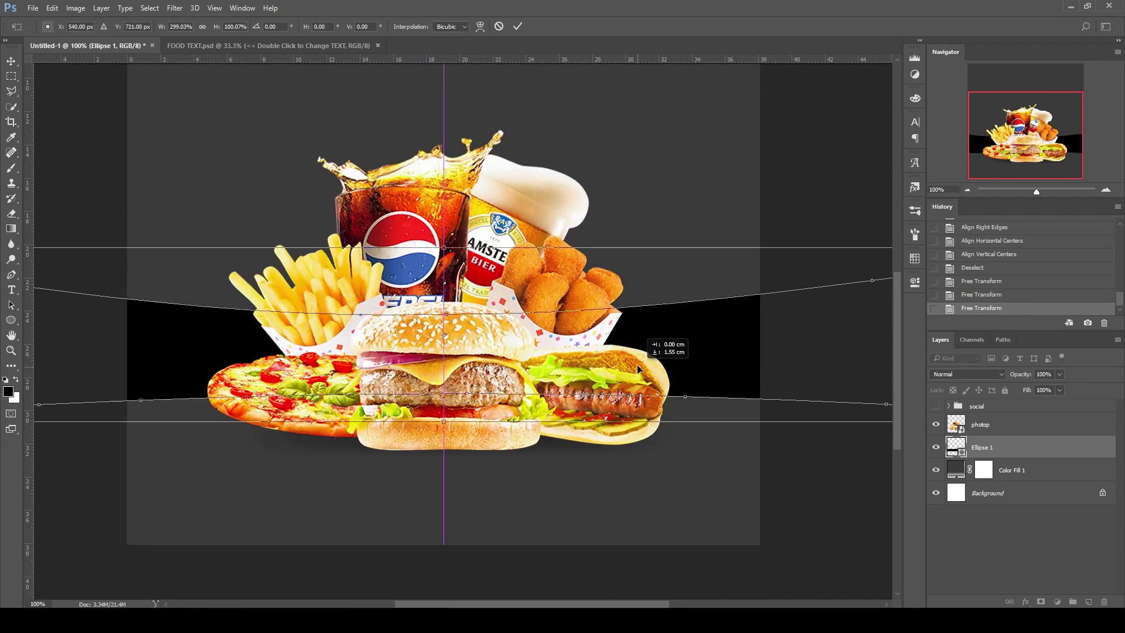
# - Commit the stretched band and recolour its fill from black to orange #fca012
pyautogui.click(518, 26)
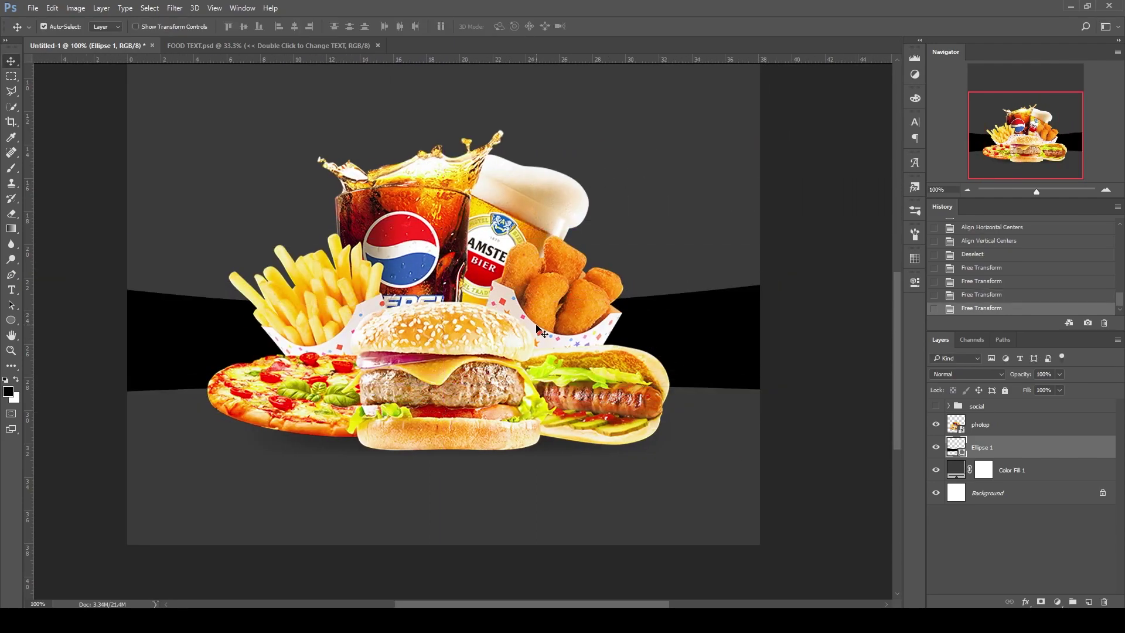
pyautogui.scroll(5, 533, 466)
pyautogui.scroll(-5, 533, 465)
pyautogui.doubleClick(964, 452)
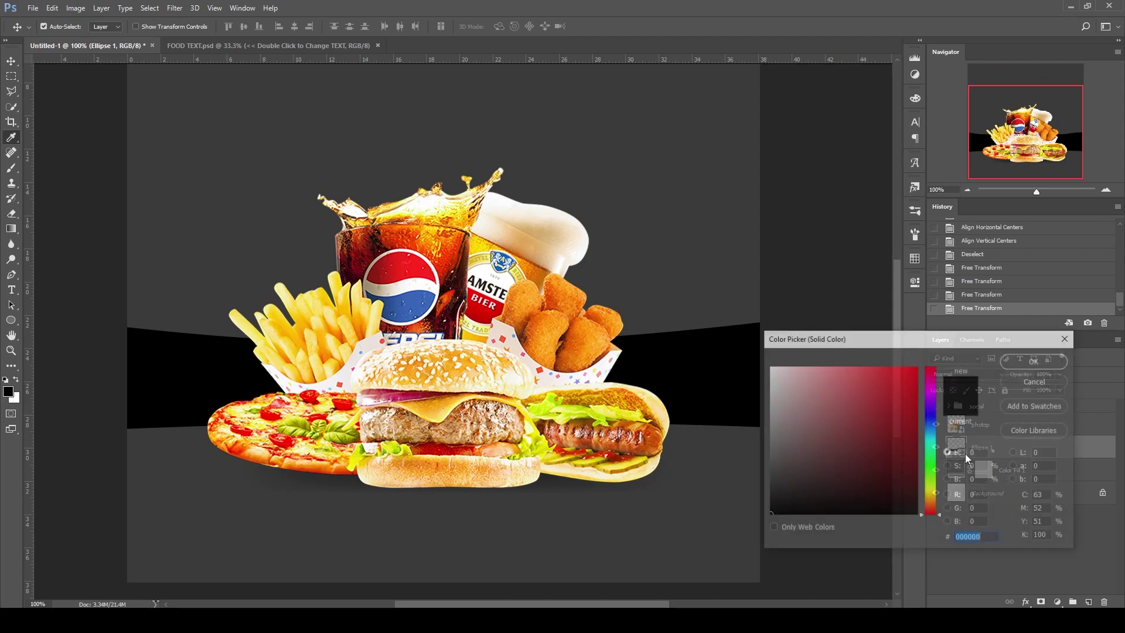
pyautogui.write('ff0000')
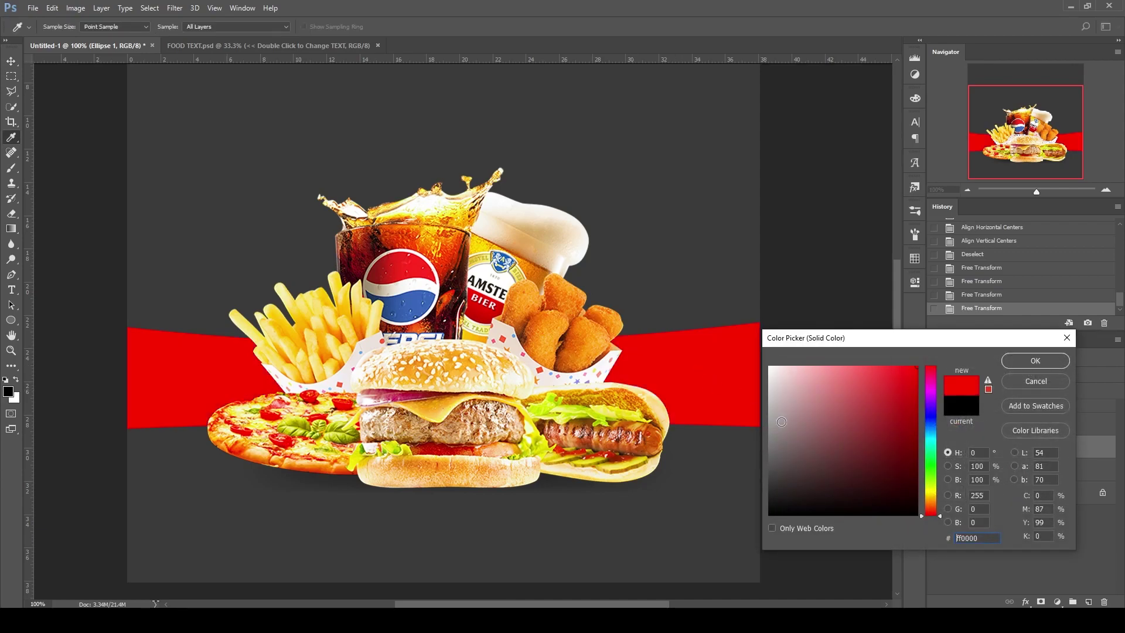
pyautogui.write('ffffff')
pyautogui.click(917, 368)
pyautogui.click(930, 496)
pyautogui.click(530, 305)
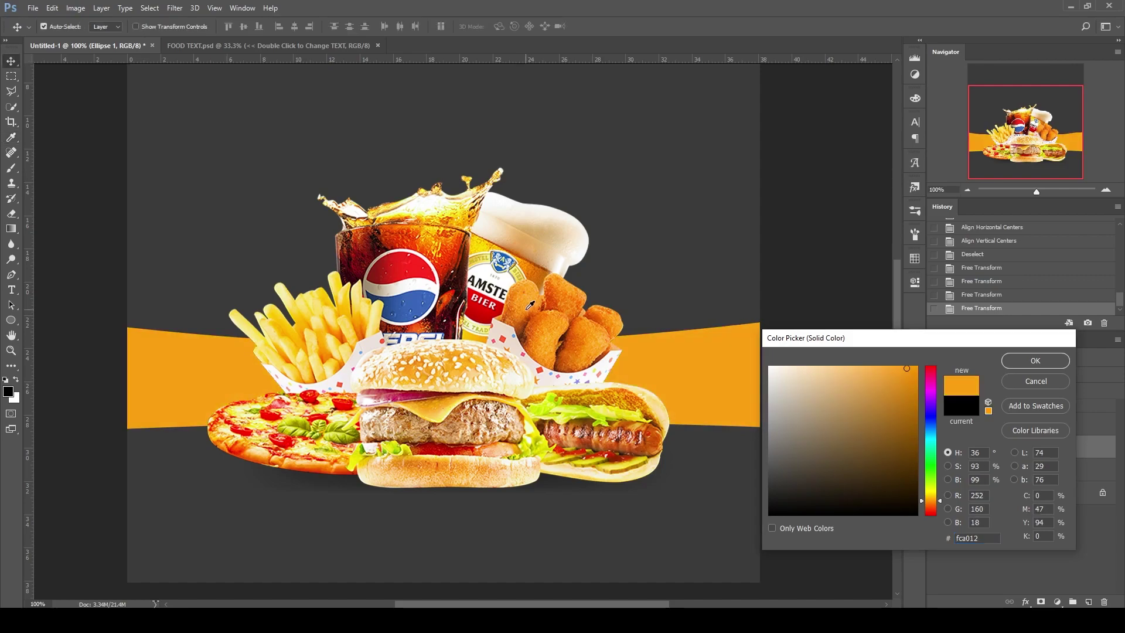
pyautogui.press('Return')
pyautogui.scroll(3, 464, 405)
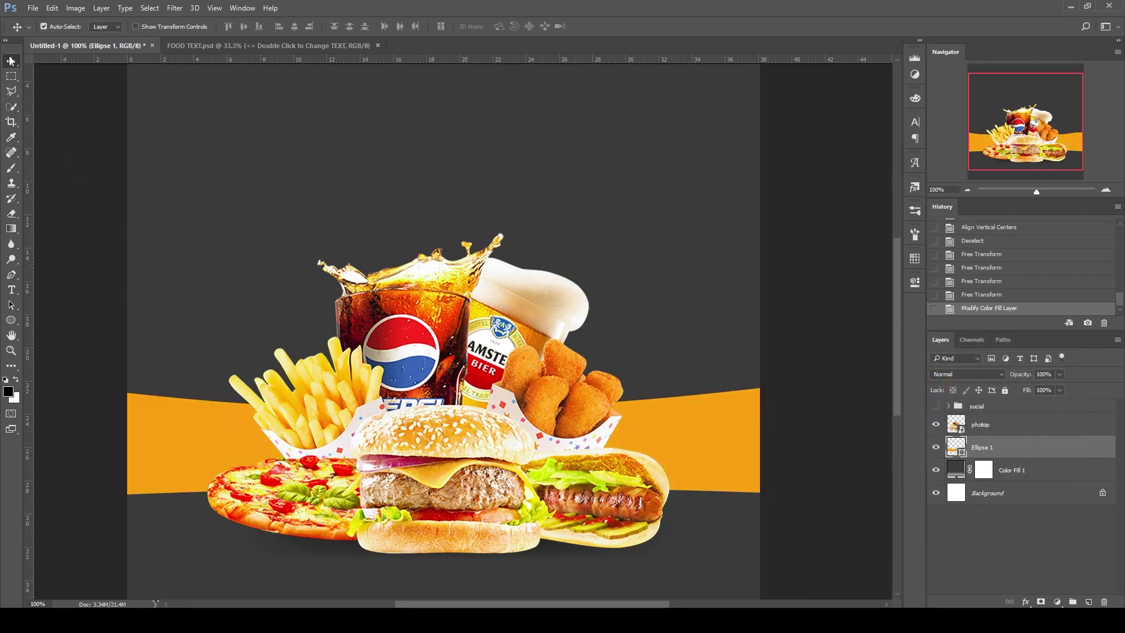
pyautogui.scroll(-1, 509, 318)
pyautogui.scroll(2, 514, 423)
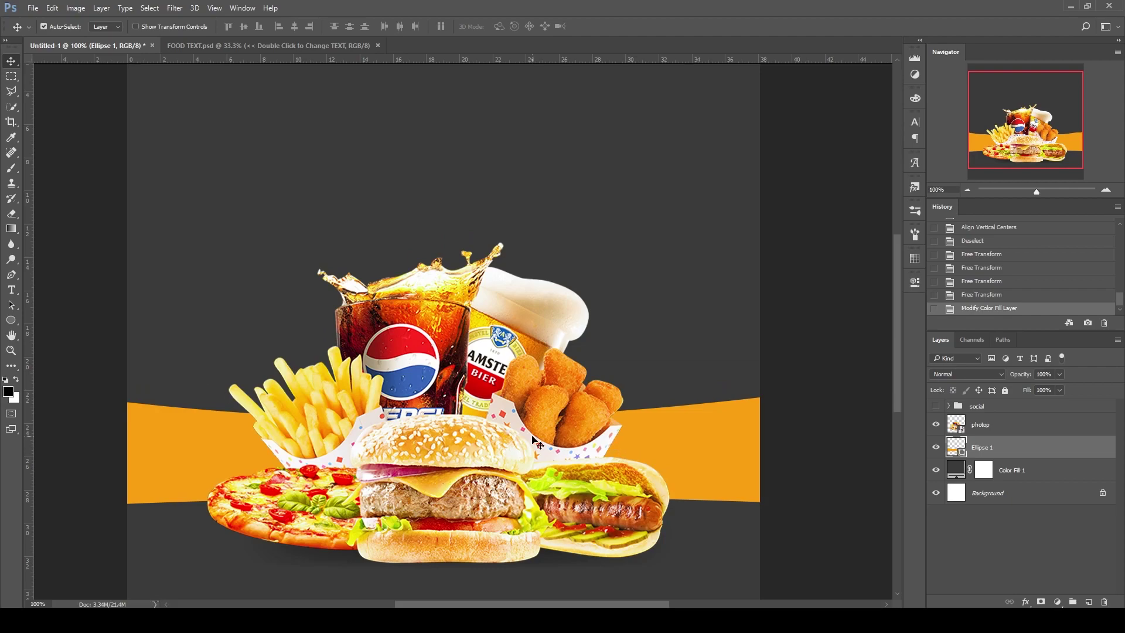
pyautogui.scroll(2, 703, 451)
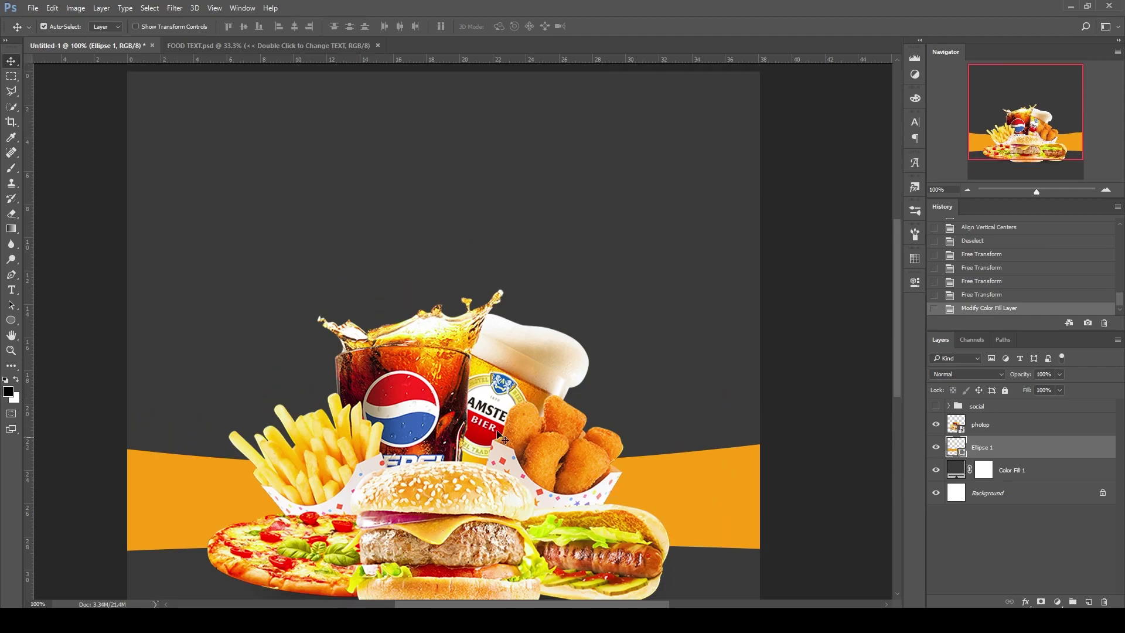
pyautogui.rightClick(11, 320)
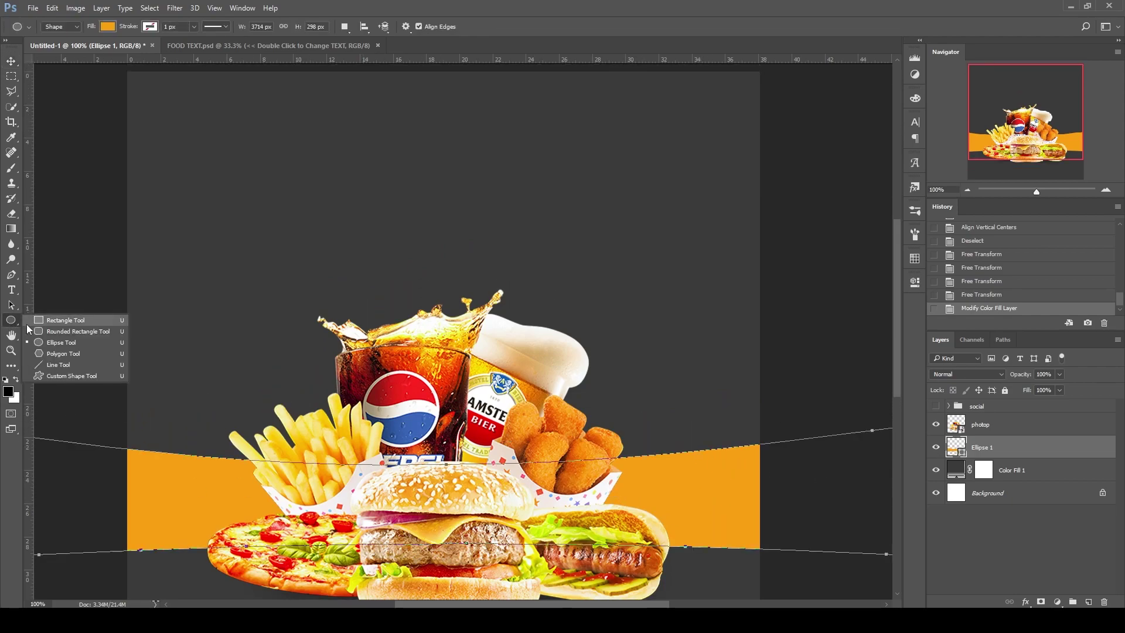
pyautogui.click(26, 324)
pyautogui.moveTo(118, 226); pyautogui.dragTo(830, 321)
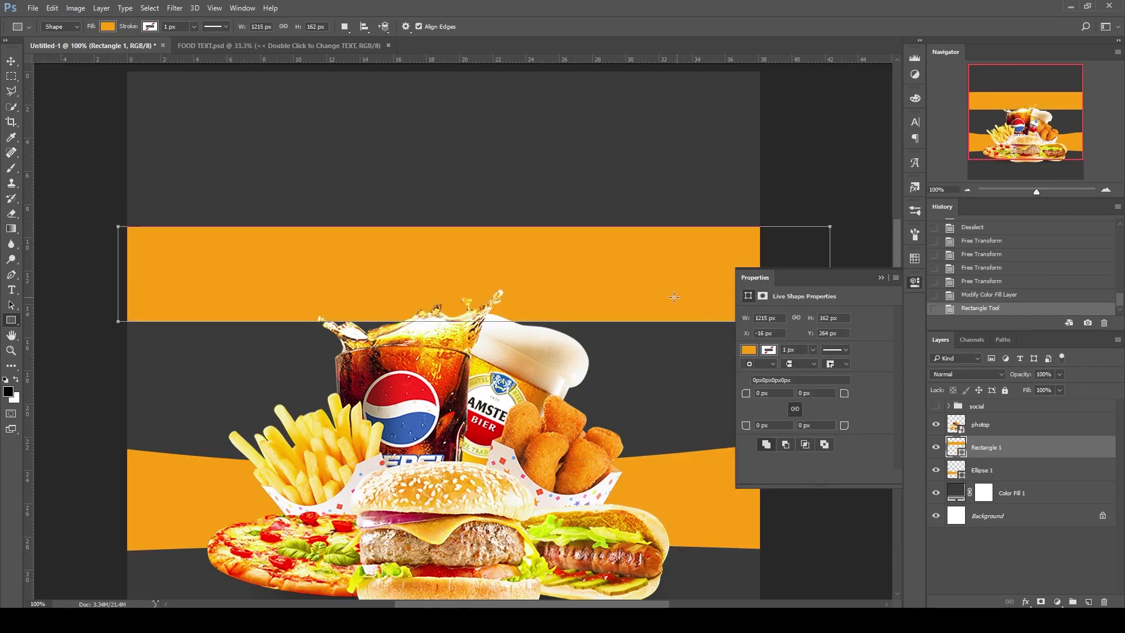
pyautogui.click(11, 61)
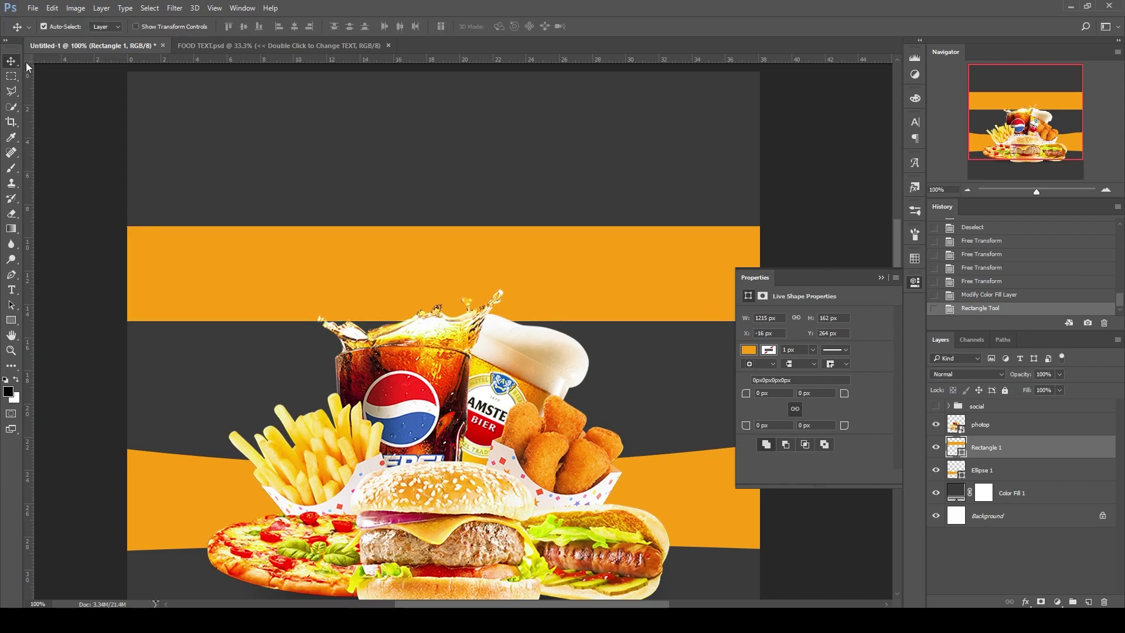
pyautogui.click(970, 295)
pyautogui.click(912, 287)
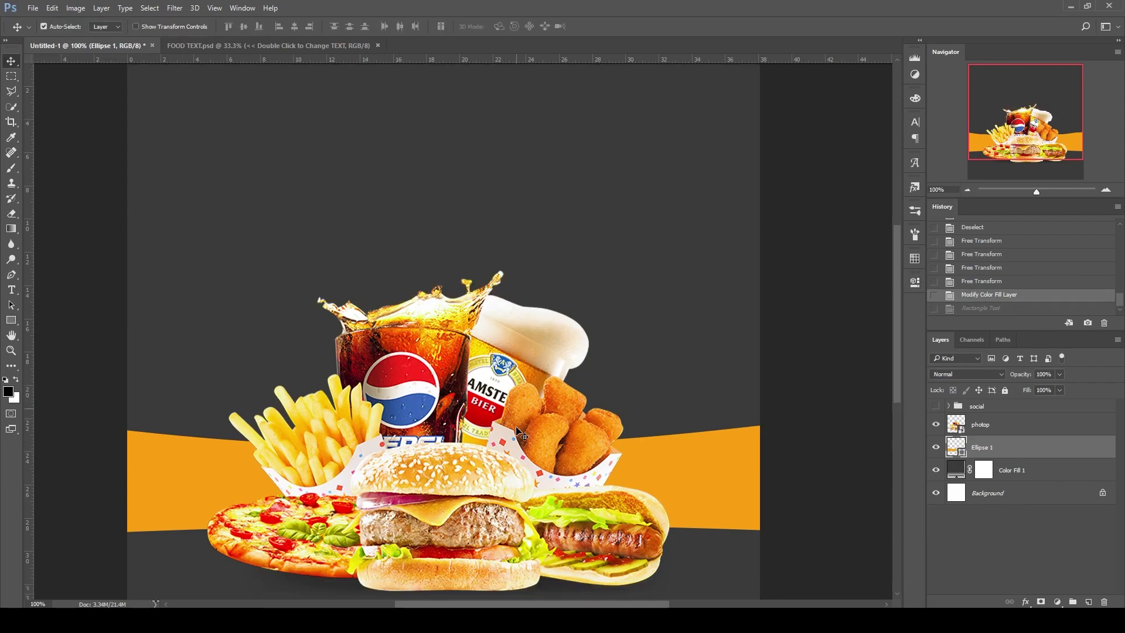
pyautogui.scroll(-5, 613, 430)
pyautogui.scroll(1, 613, 430)
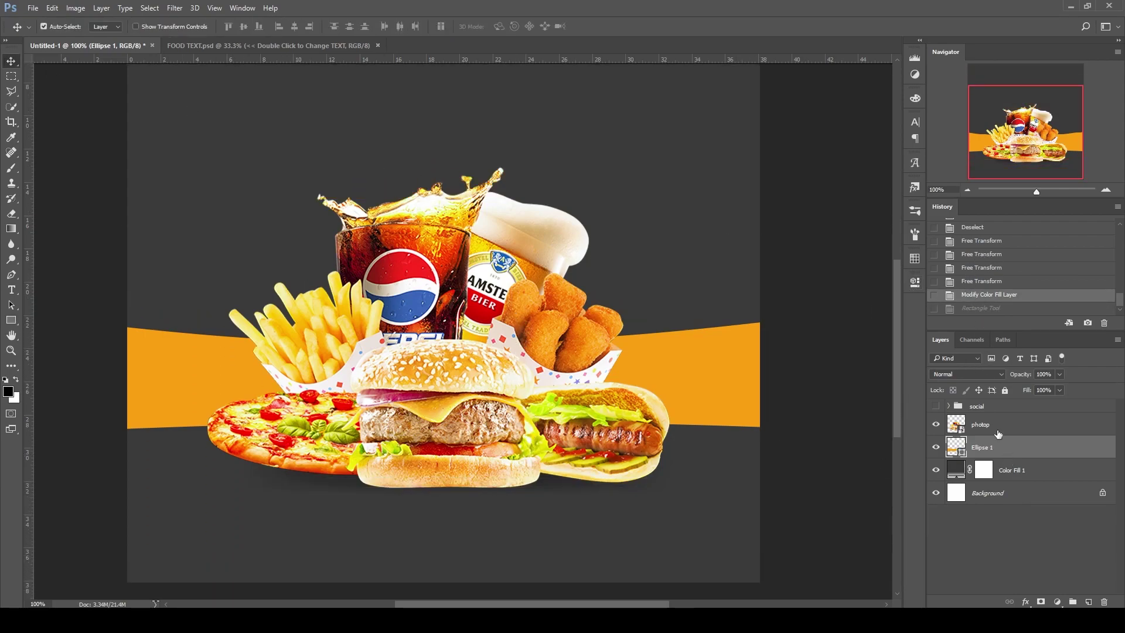
# - Move the 'elements' layer out of the social group to just above Color Fill 1
pyautogui.click(947, 409)
pyautogui.click(947, 406)
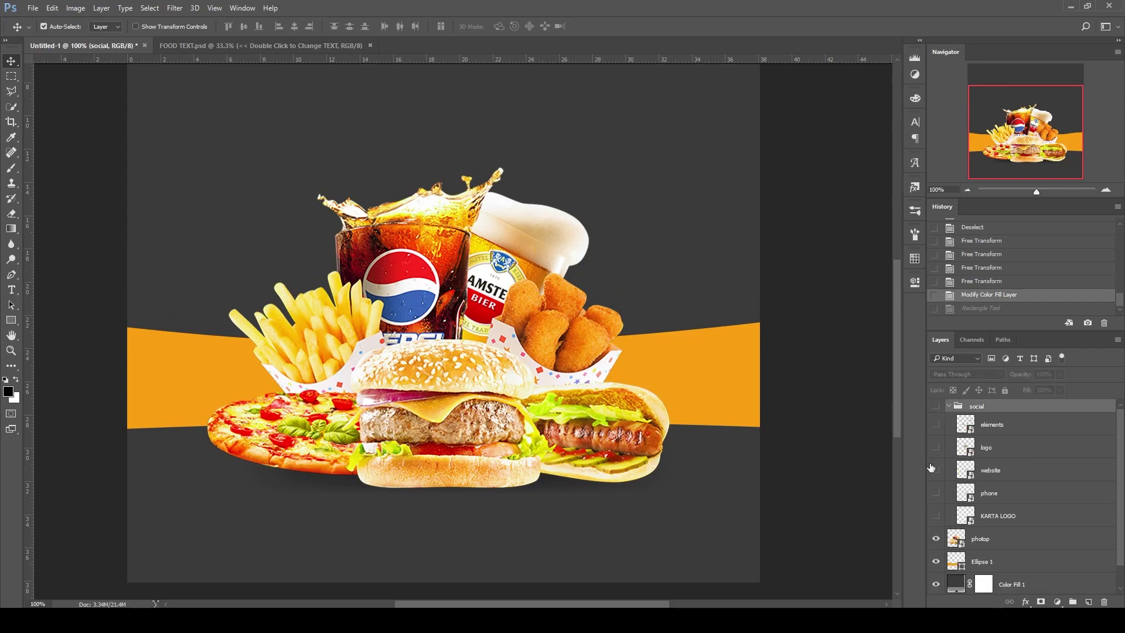
pyautogui.click(936, 425)
pyautogui.moveTo(976, 429); pyautogui.dragTo(955, 418)
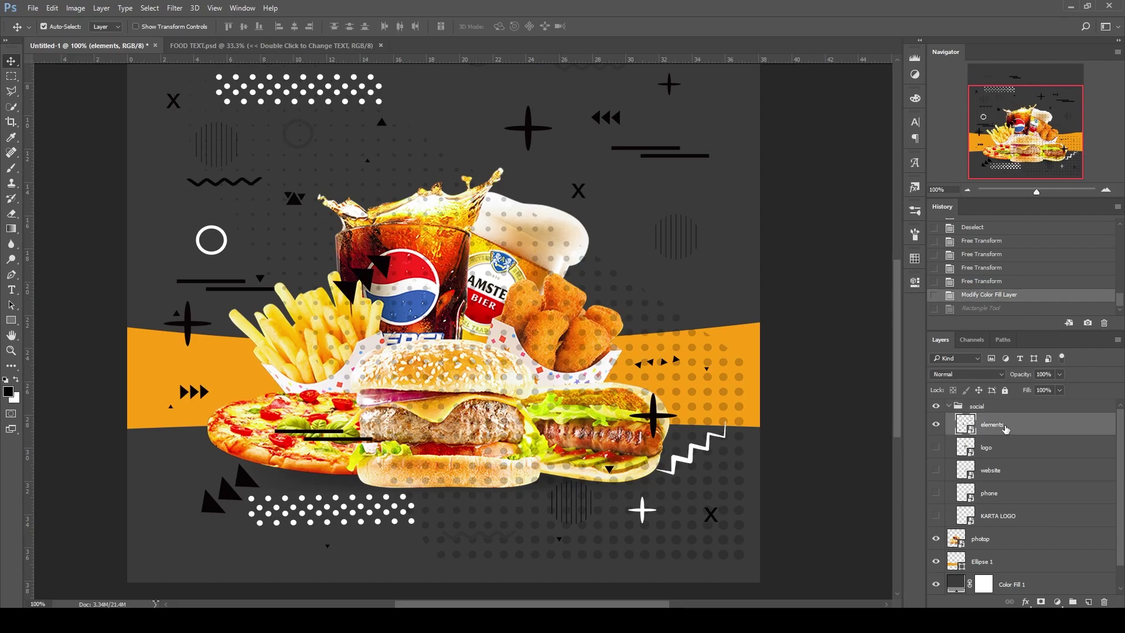
pyautogui.click(949, 429)
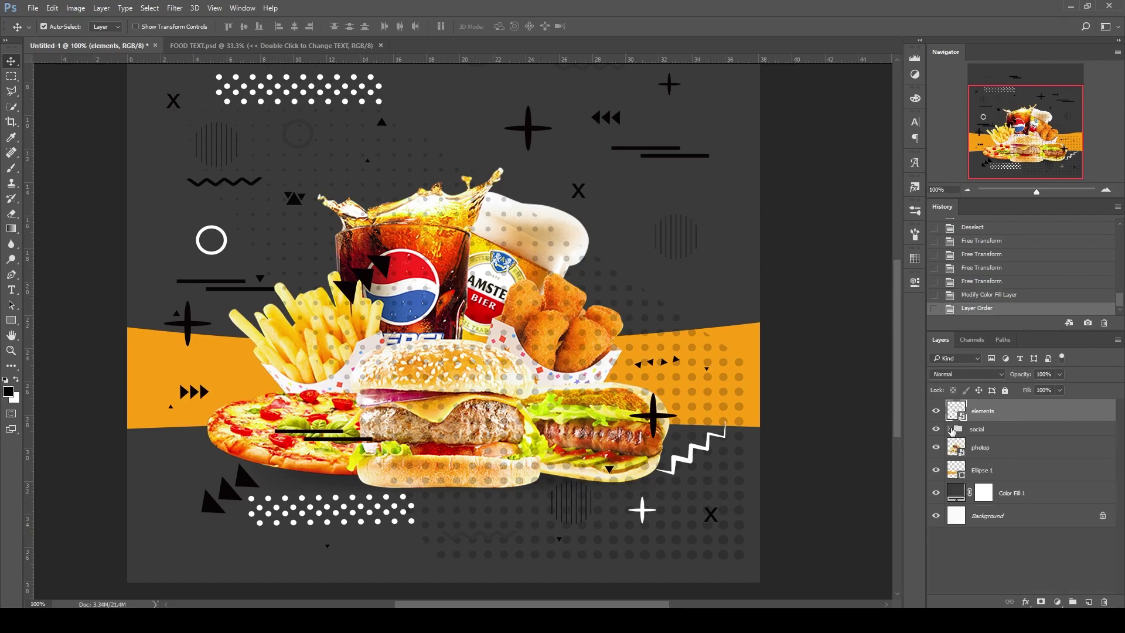
pyautogui.moveTo(998, 414); pyautogui.dragTo(984, 481)
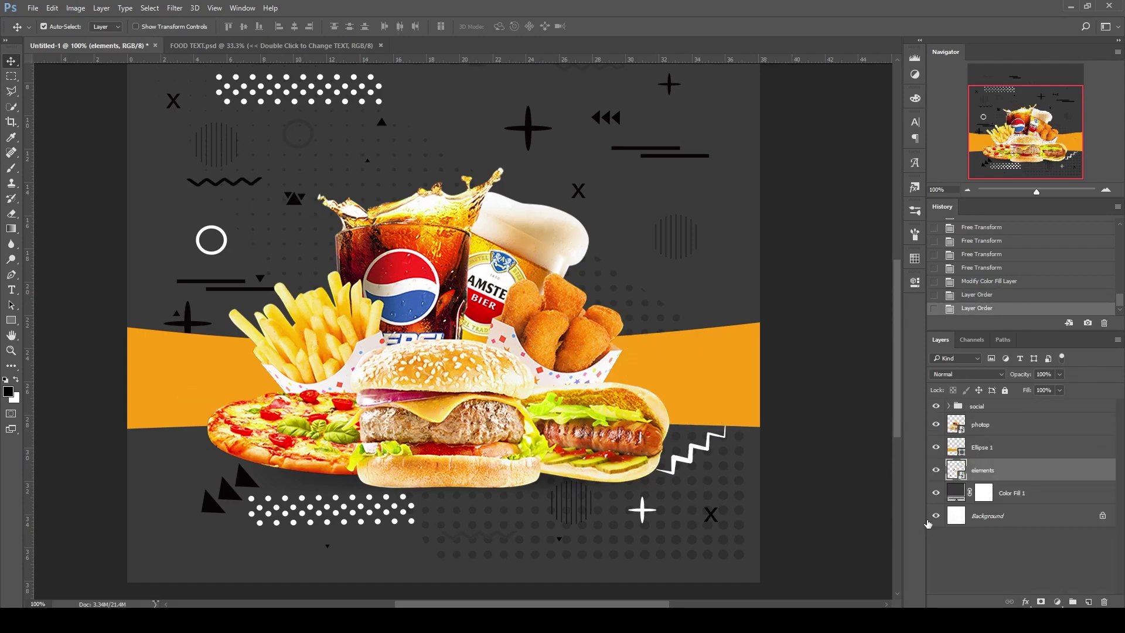
pyautogui.click(936, 494)
pyautogui.scroll(3, 747, 454)
pyautogui.scroll(3, 747, 454)
pyautogui.scroll(3, 748, 468)
pyautogui.scroll(-2, 747, 476)
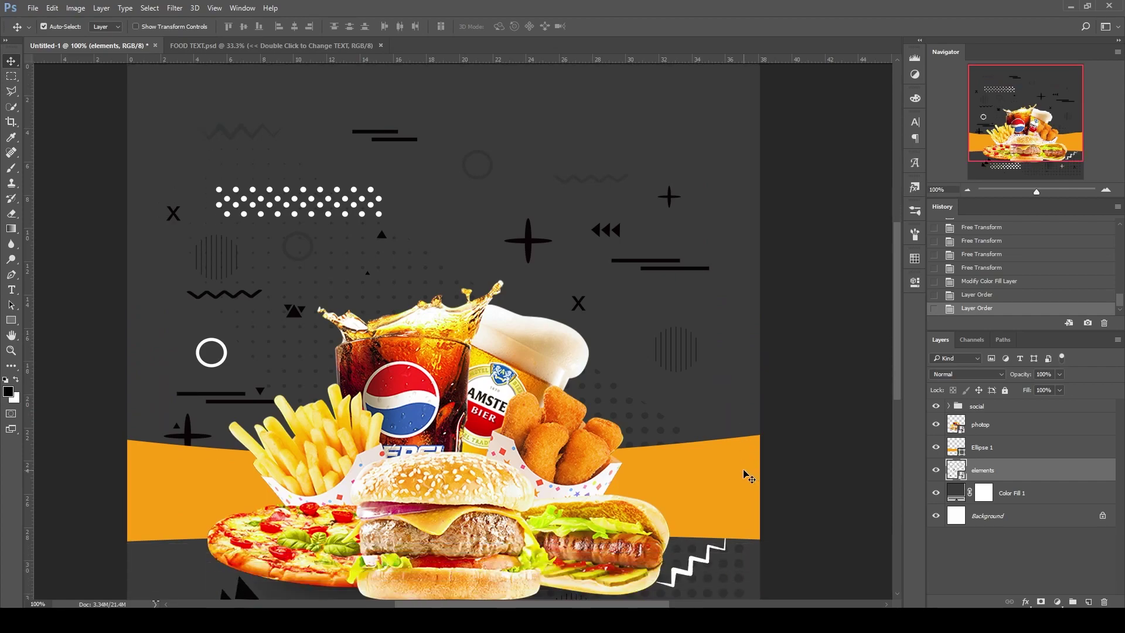
pyautogui.scroll(-2, 747, 475)
# - Enlarge the decorative elements layer and shift it slightly left
pyautogui.hotkey('ctrl', '-')
pyautogui.hotkey('ctrl', 't')
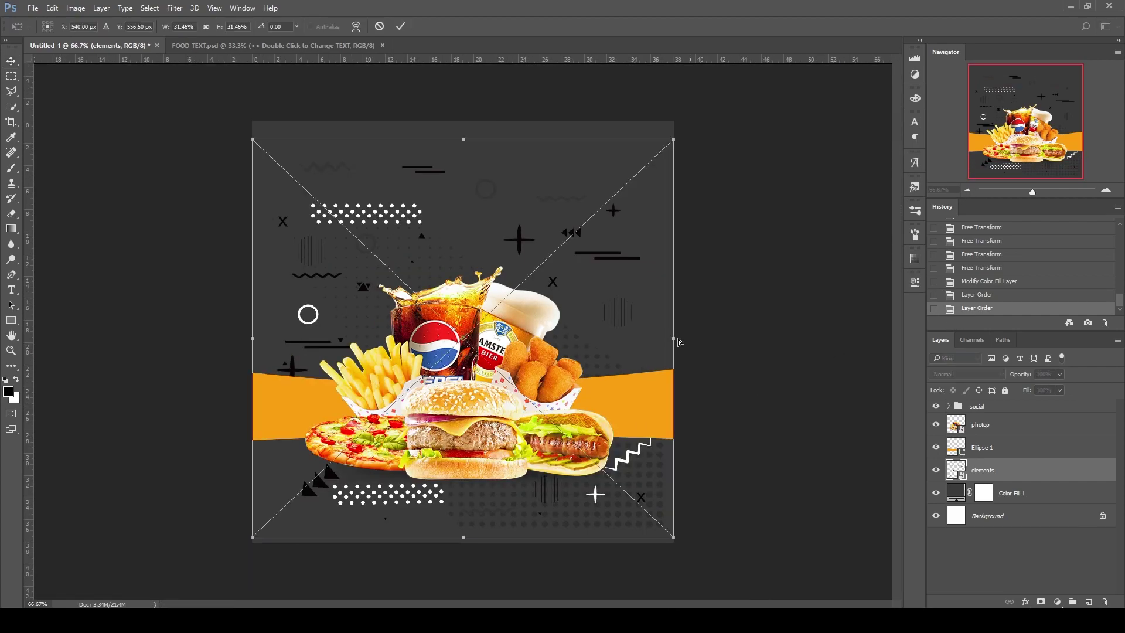
pyautogui.moveTo(673, 121); pyautogui.dragTo(797, 65)
pyautogui.moveTo(574, 199)
pyautogui.mouseDown()
pyautogui.moveTo(527, 194)
pyautogui.moveTo(556, 194)
pyautogui.mouseUp()
pyautogui.click(400, 26)
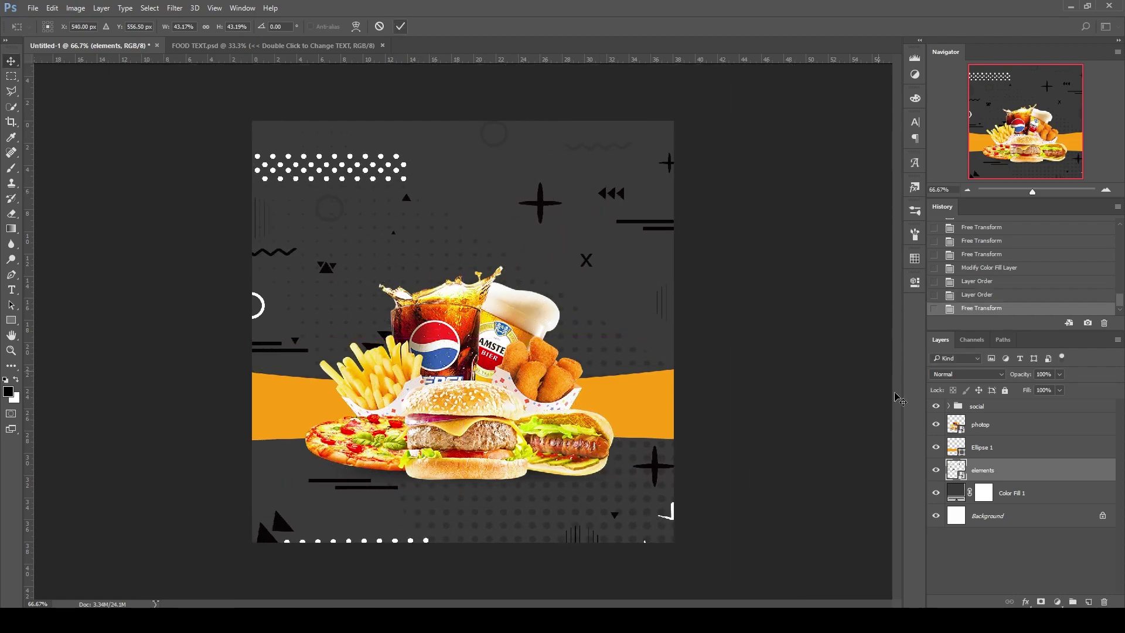
# - Give the elements layer a white Color Overlay and 5% opacity
pyautogui.doubleClick(1036, 469)
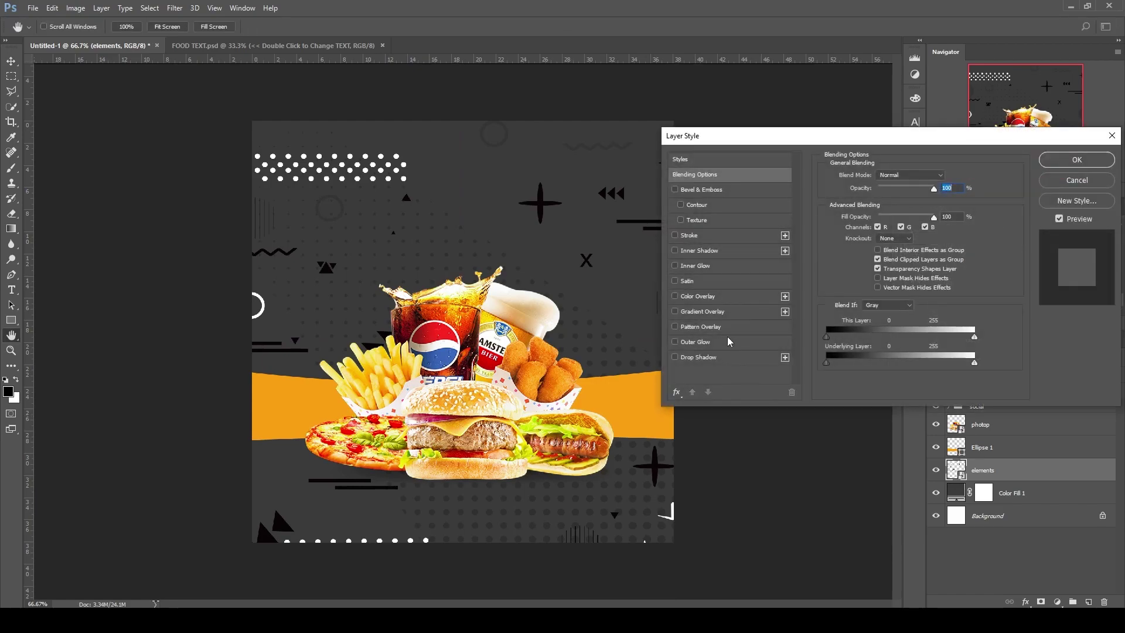
pyautogui.click(713, 295)
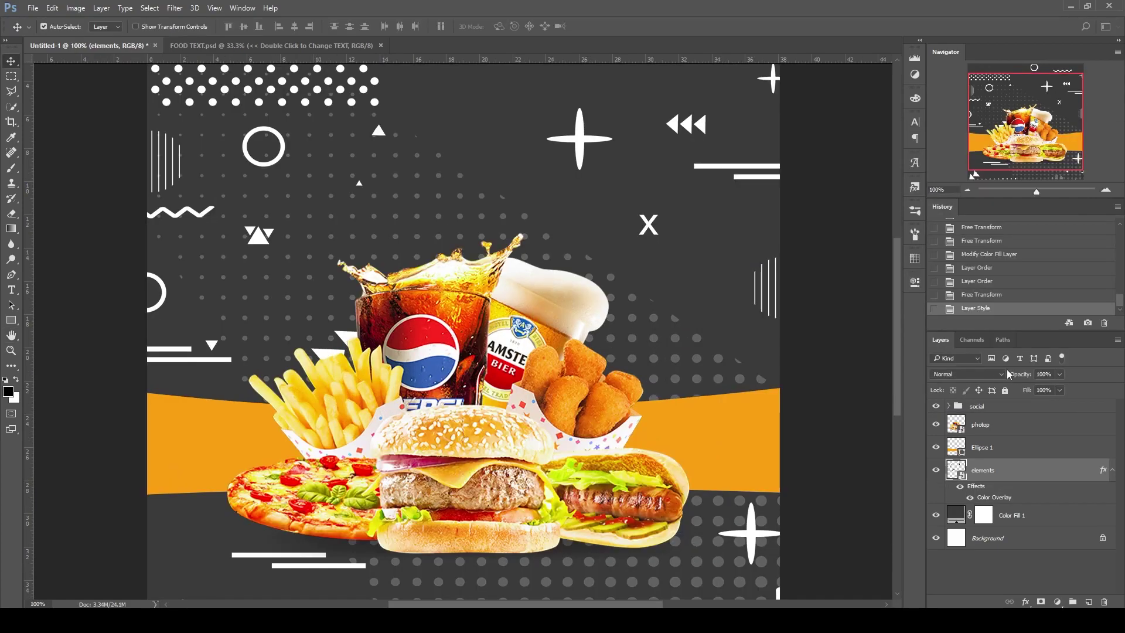
pyautogui.write('5')
pyautogui.press('Return')
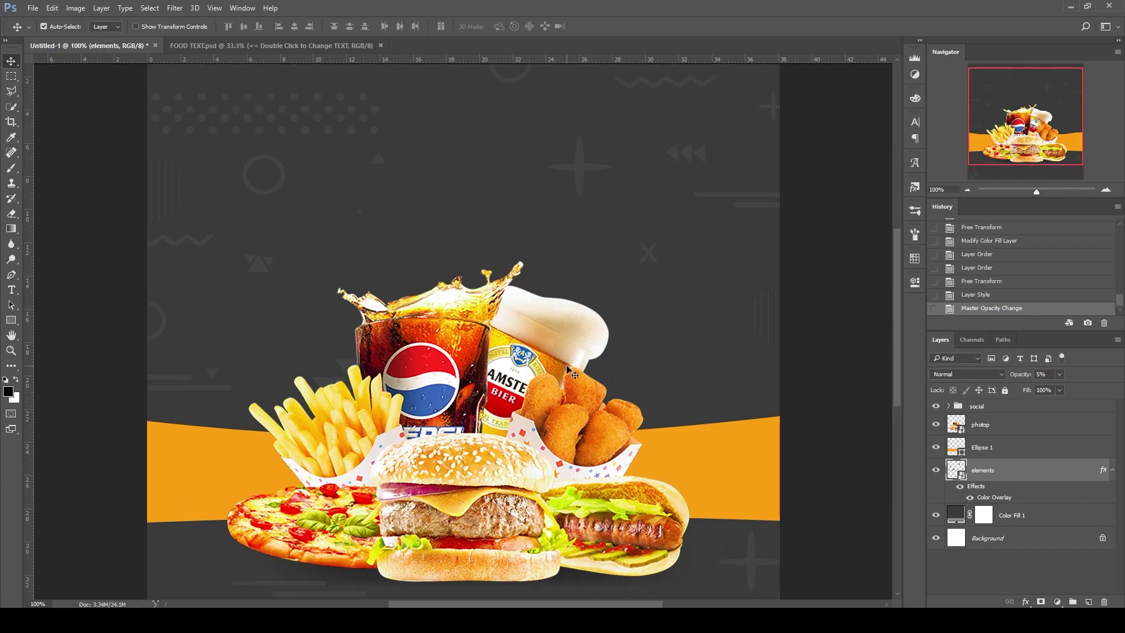
pyautogui.scroll(-2, 580, 392)
# - Add a new empty layer above the Ellipse 1 band
pyautogui.click(1112, 470)
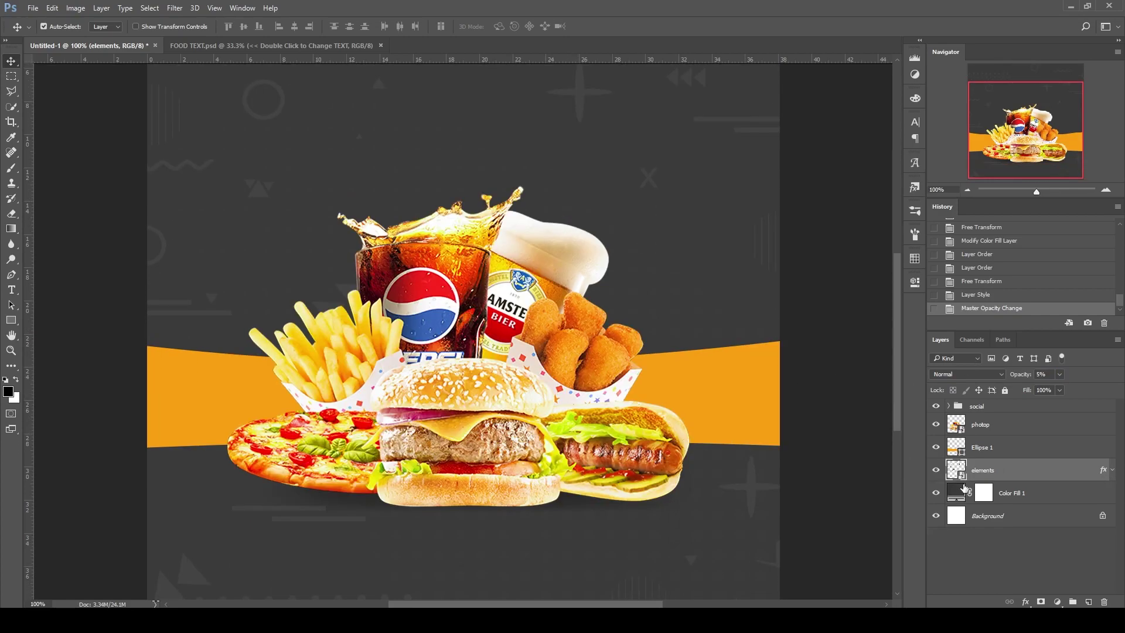
pyautogui.click(973, 449)
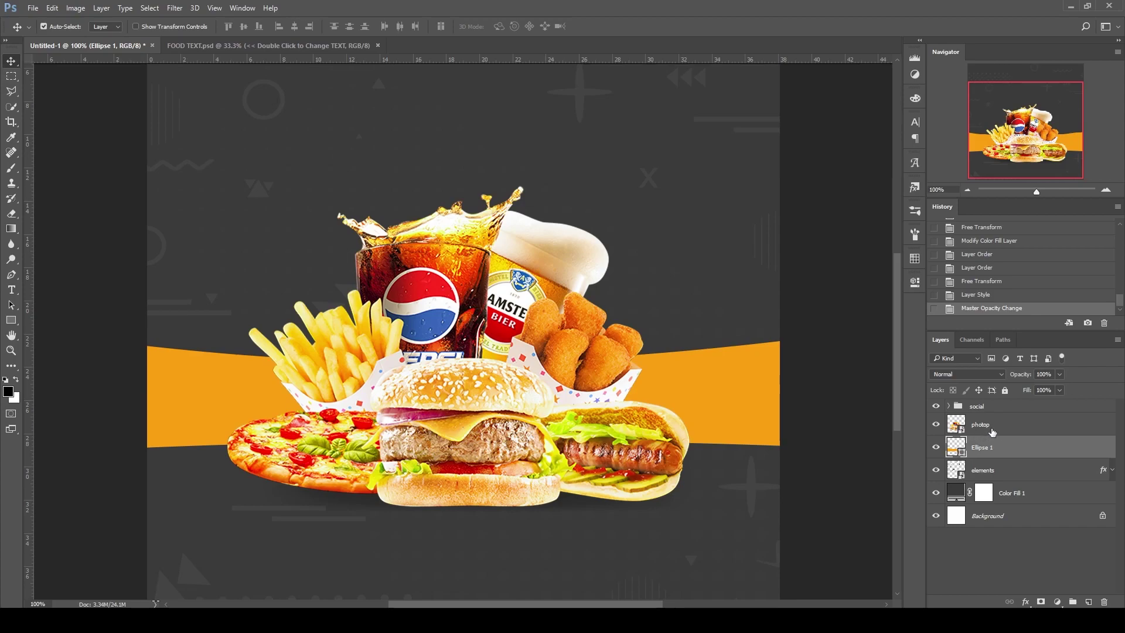
pyautogui.click(991, 431)
pyautogui.click(935, 424)
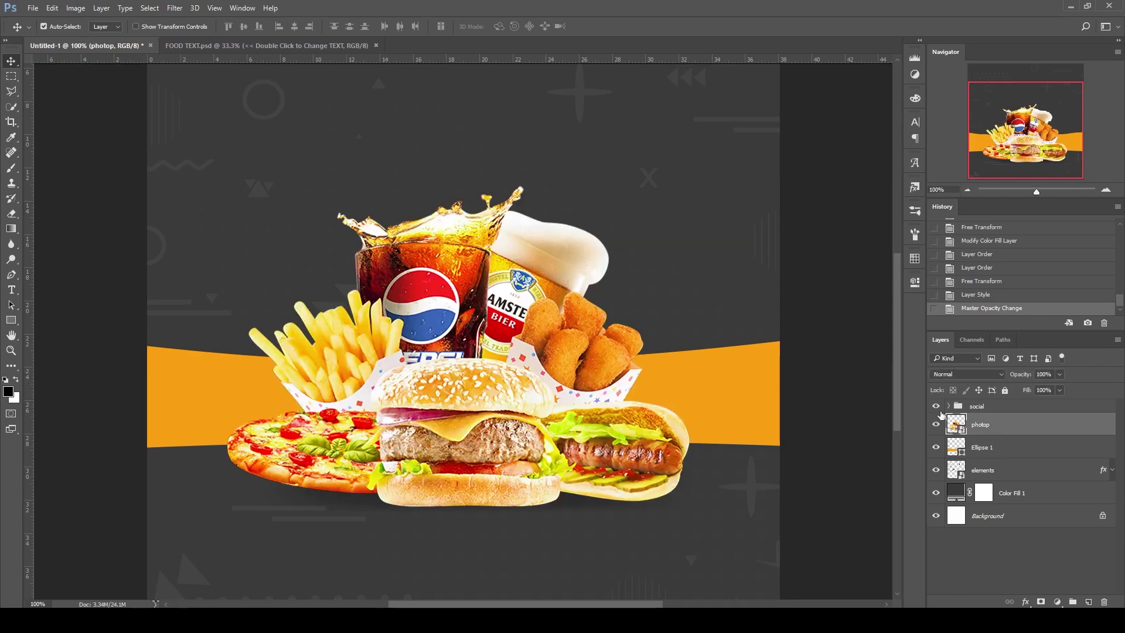
pyautogui.click(952, 437)
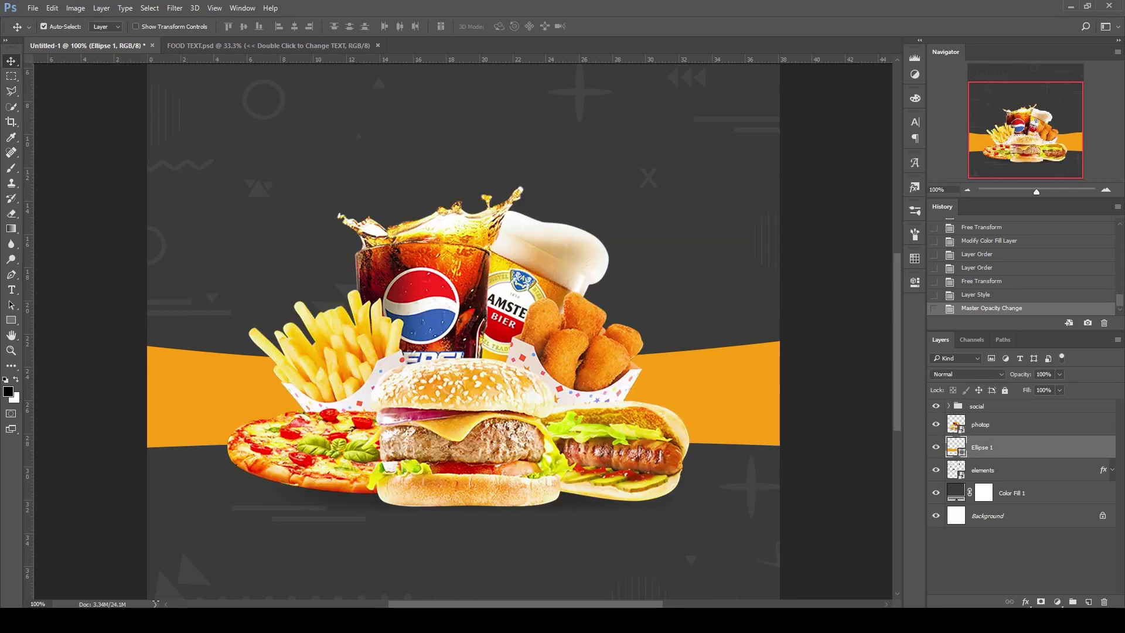
pyautogui.click(1086, 602)
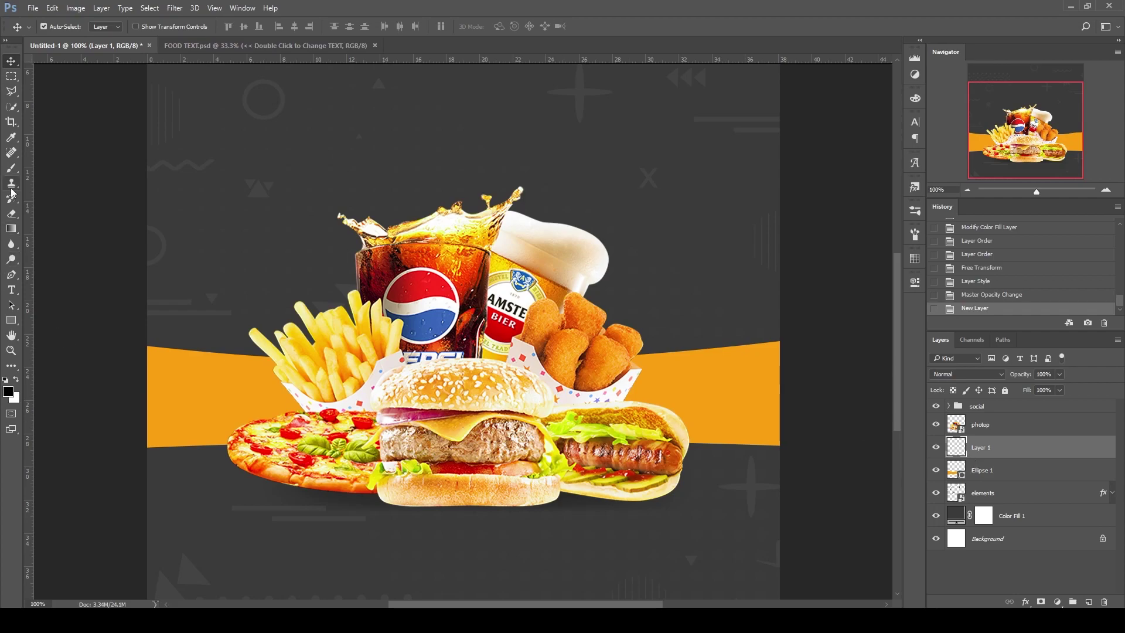
# - Paint a large dark spot behind the food with an enlarged soft round brush
pyautogui.rightClick(11, 167)
pyautogui.click(35, 167)
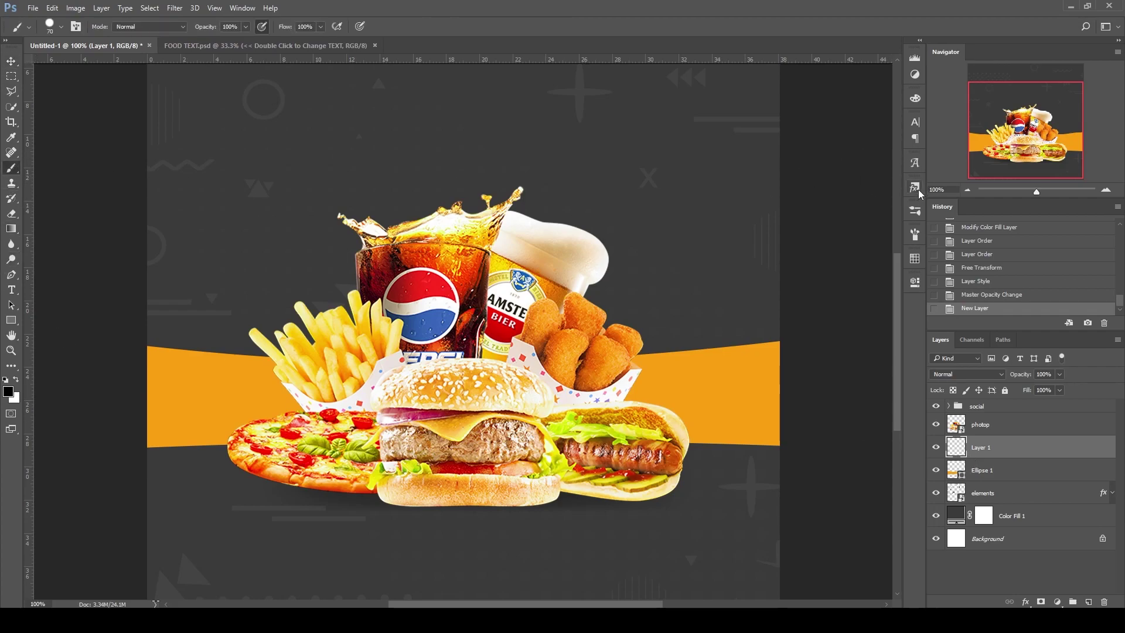
pyautogui.click(914, 234)
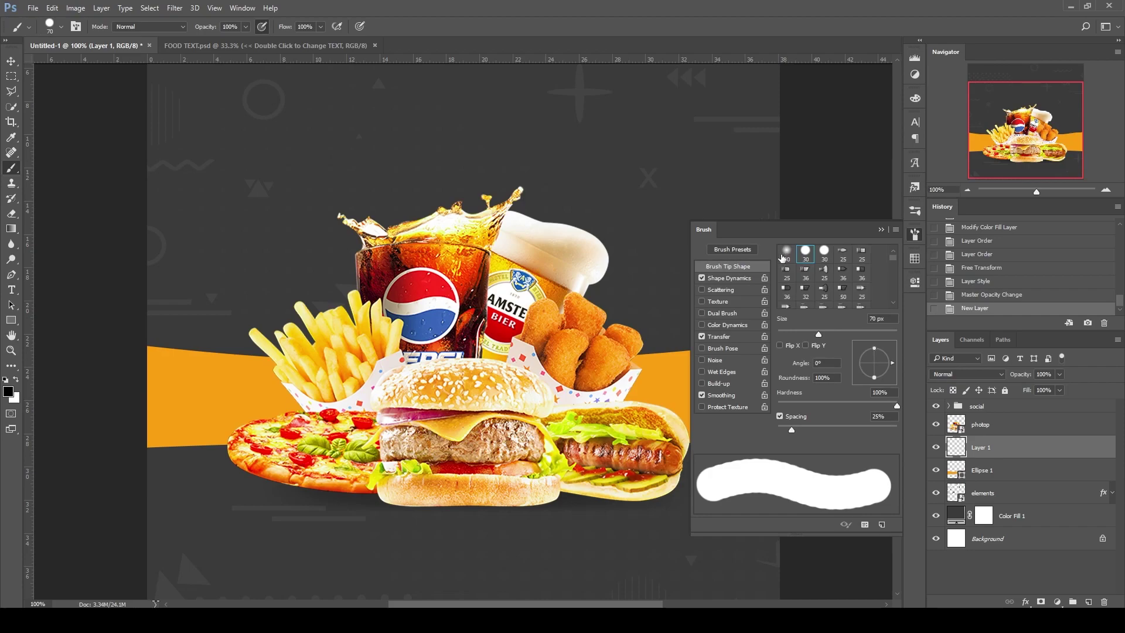
pyautogui.click(786, 252)
pyautogui.click(914, 235)
pyautogui.press(']')
pyautogui.press(']')
pyautogui.press(']')
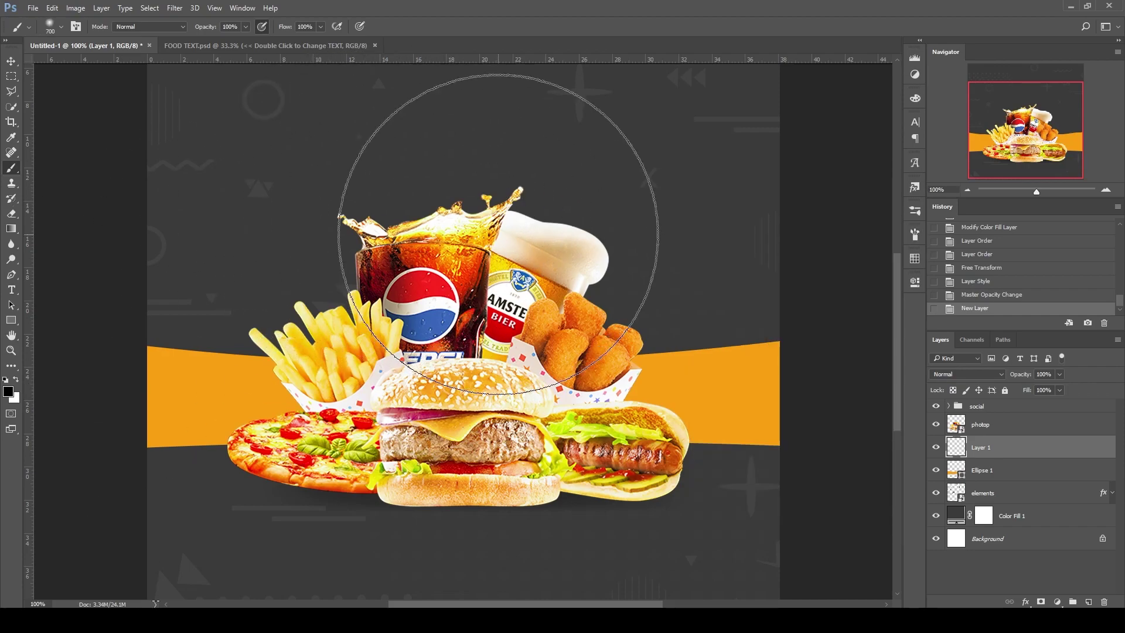
pyautogui.click(486, 193)
# - Move the dark spot down and flatten it into a shadow under the food
pyautogui.click(12, 61)
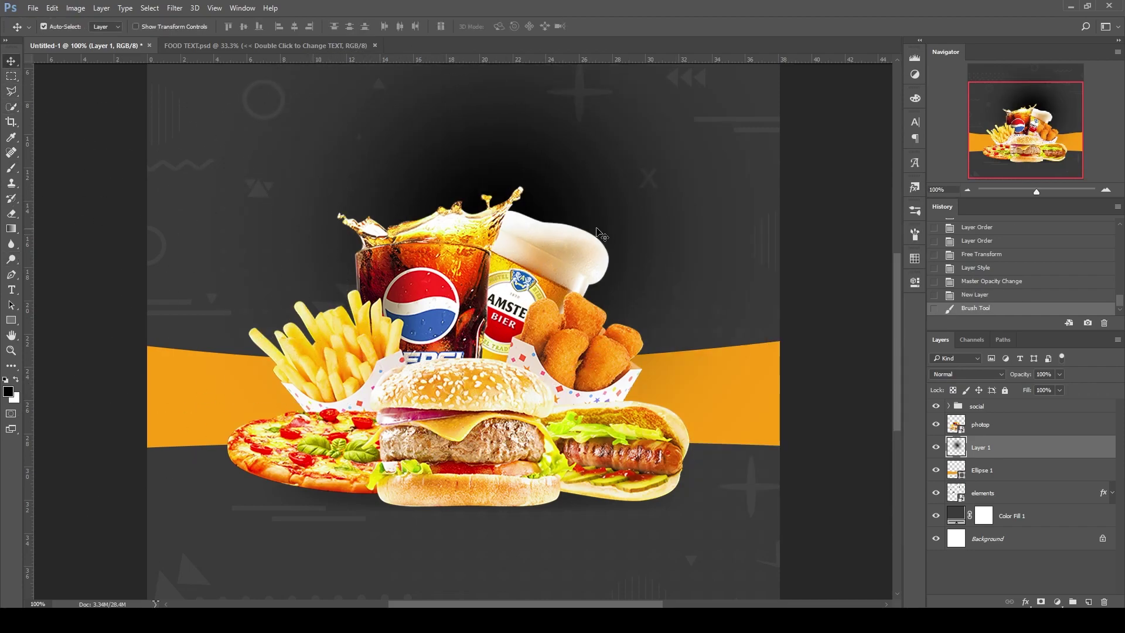
pyautogui.hotkey('ctrl', 't')
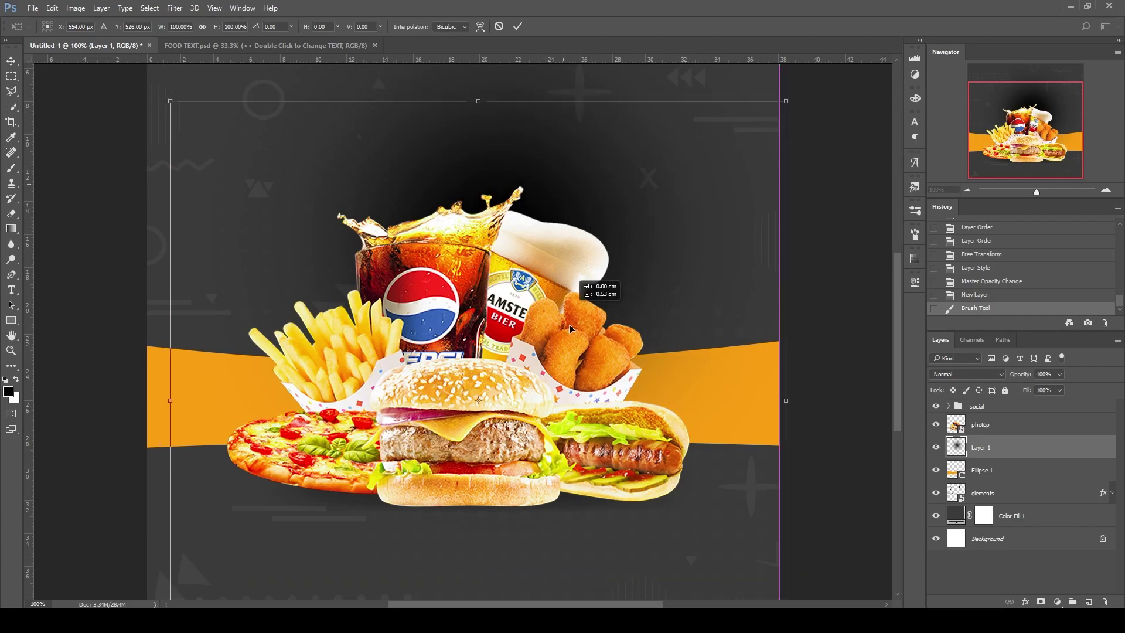
pyautogui.moveTo(568, 325); pyautogui.dragTo(551, 412)
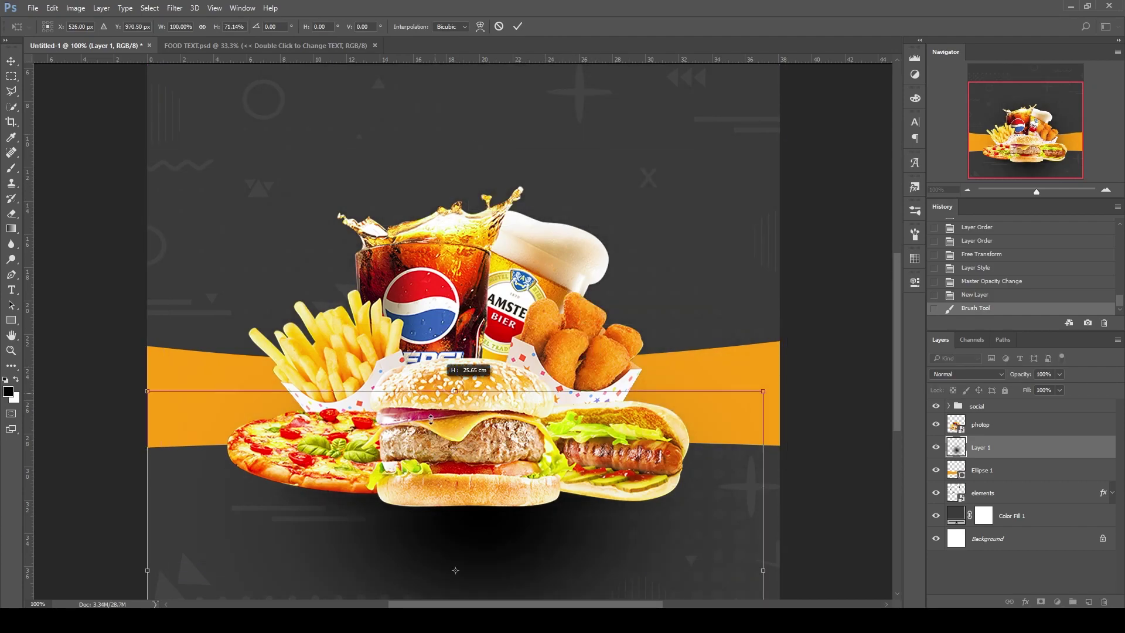
pyautogui.moveTo(457, 153)
pyautogui.mouseDown()
pyautogui.moveTo(455, 403)
pyautogui.moveTo(489, 476)
pyautogui.mouseUp()
pyautogui.moveTo(492, 523); pyautogui.dragTo(488, 389)
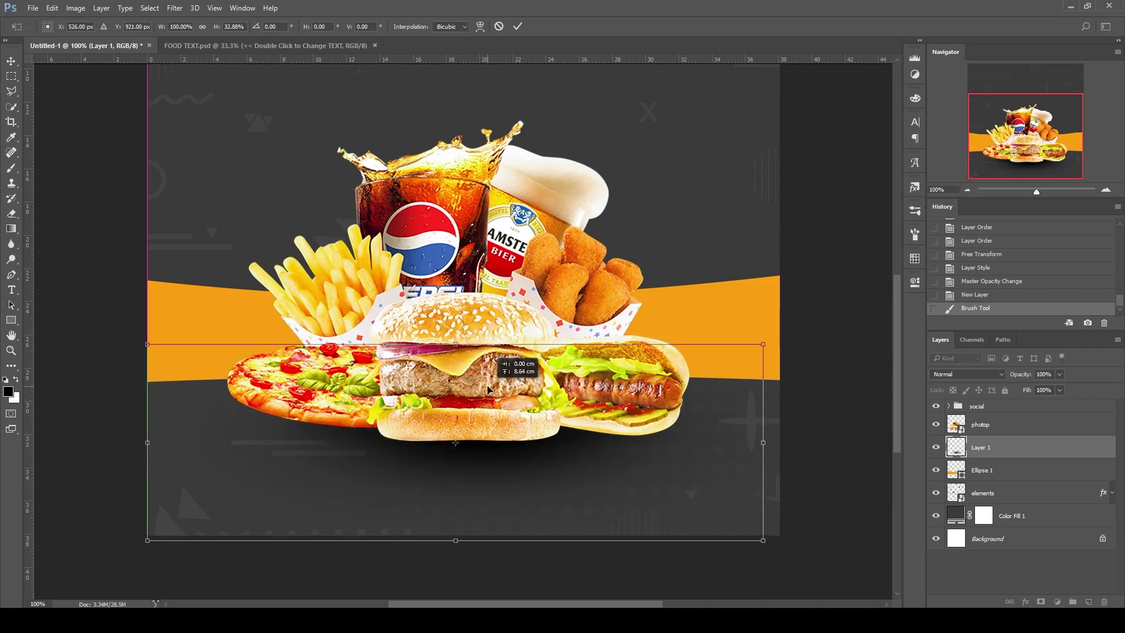
pyautogui.click(518, 26)
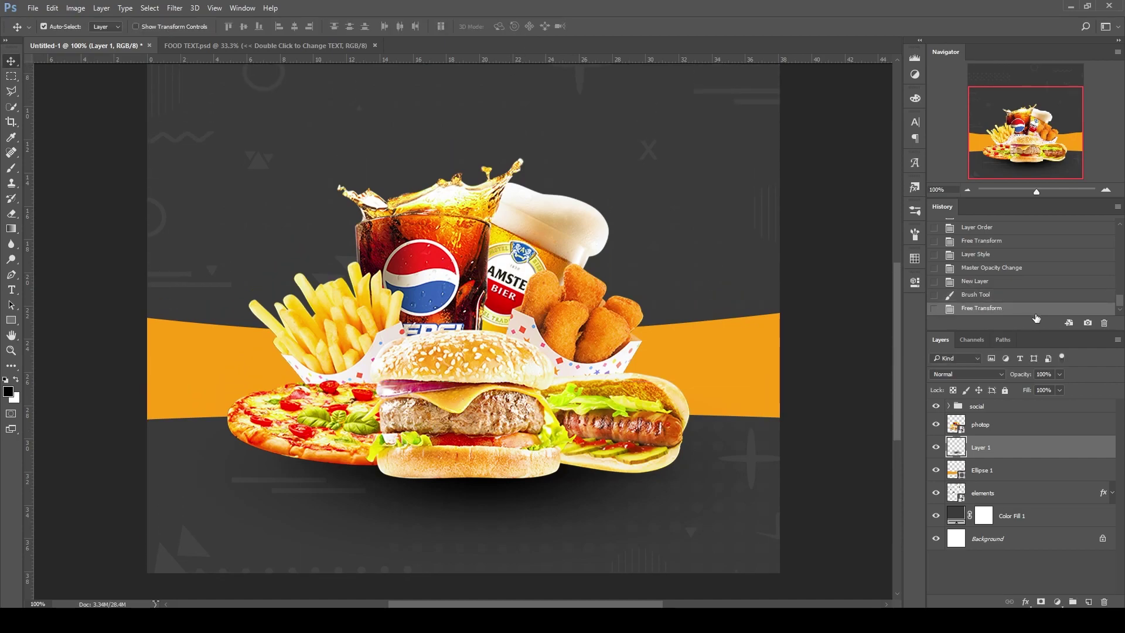
# - Set the shadow layer to 50% opacity and shift it slightly lower
pyautogui.doubleClick(1044, 373)
pyautogui.write('50')
pyautogui.hotkey('ctrl', 't')
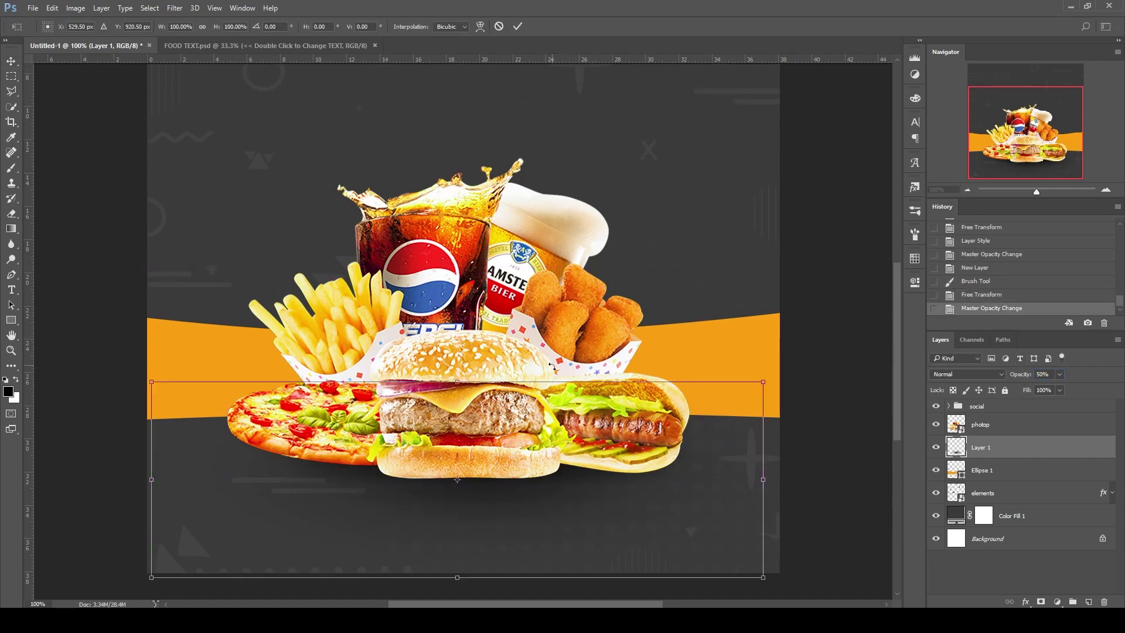
pyautogui.moveTo(562, 358); pyautogui.dragTo(554, 348)
pyautogui.moveTo(524, 459); pyautogui.dragTo(523, 464)
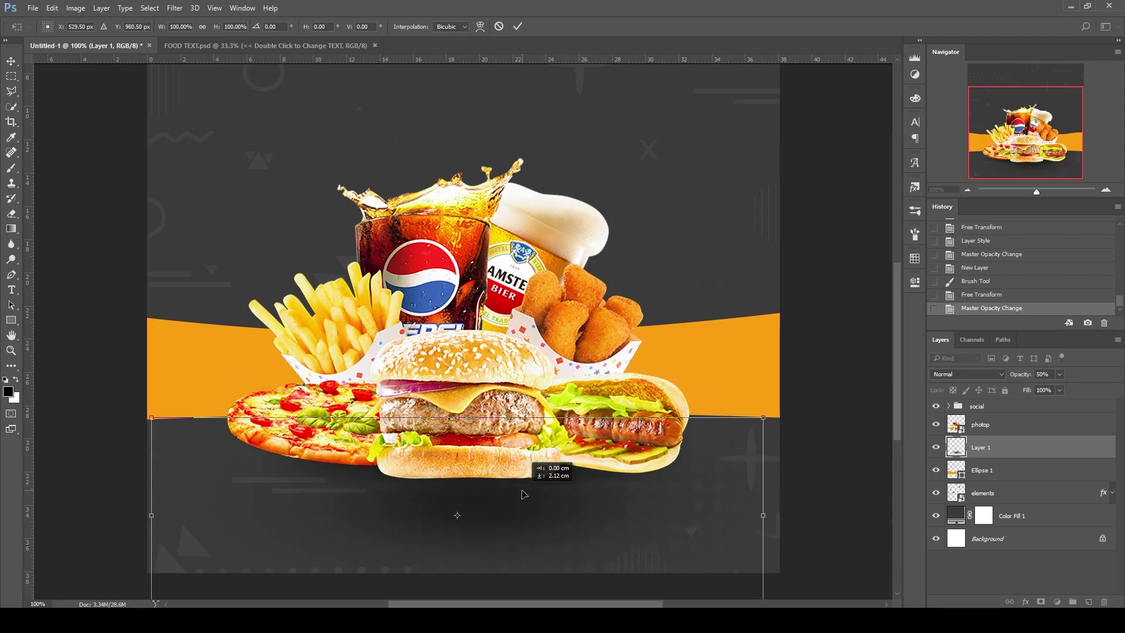
pyautogui.click(517, 27)
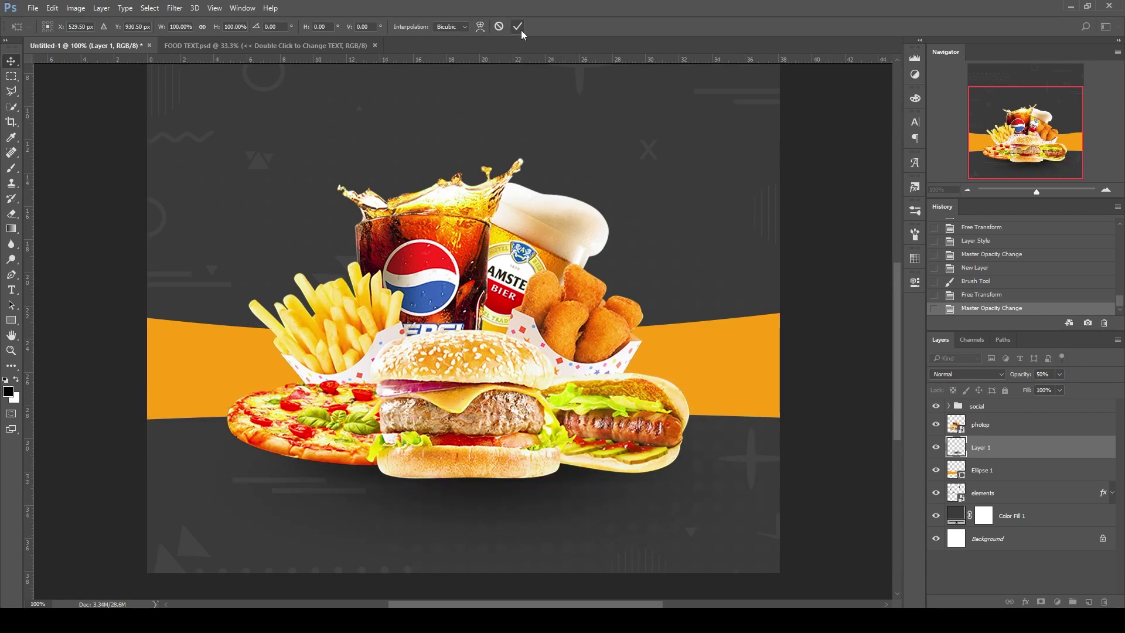
pyautogui.scroll(1, 653, 460)
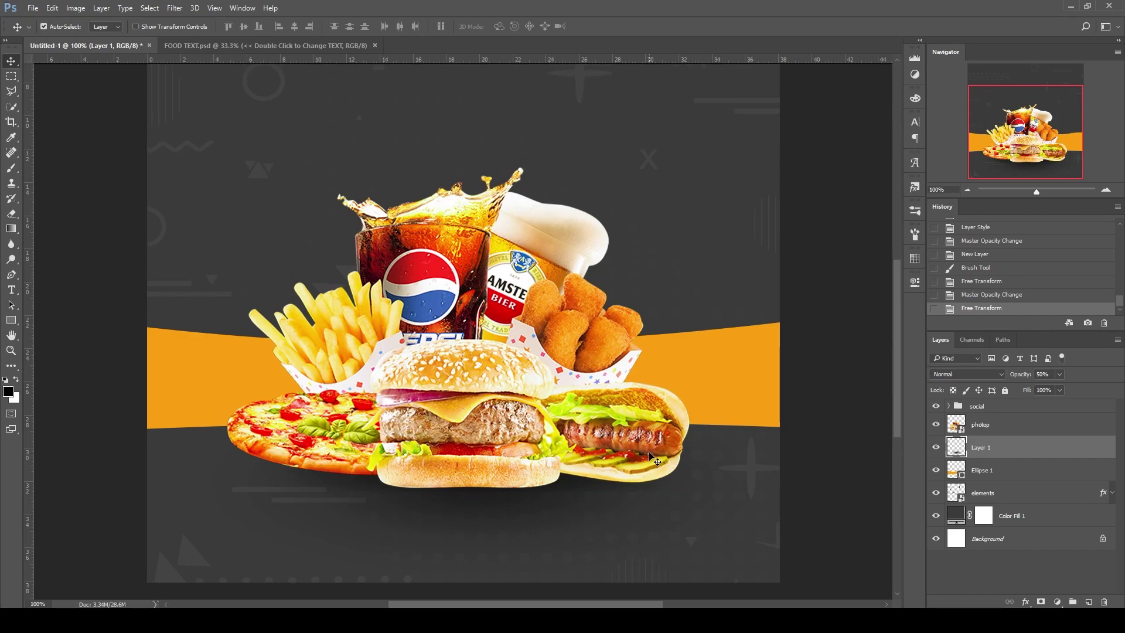
pyautogui.press('Down')
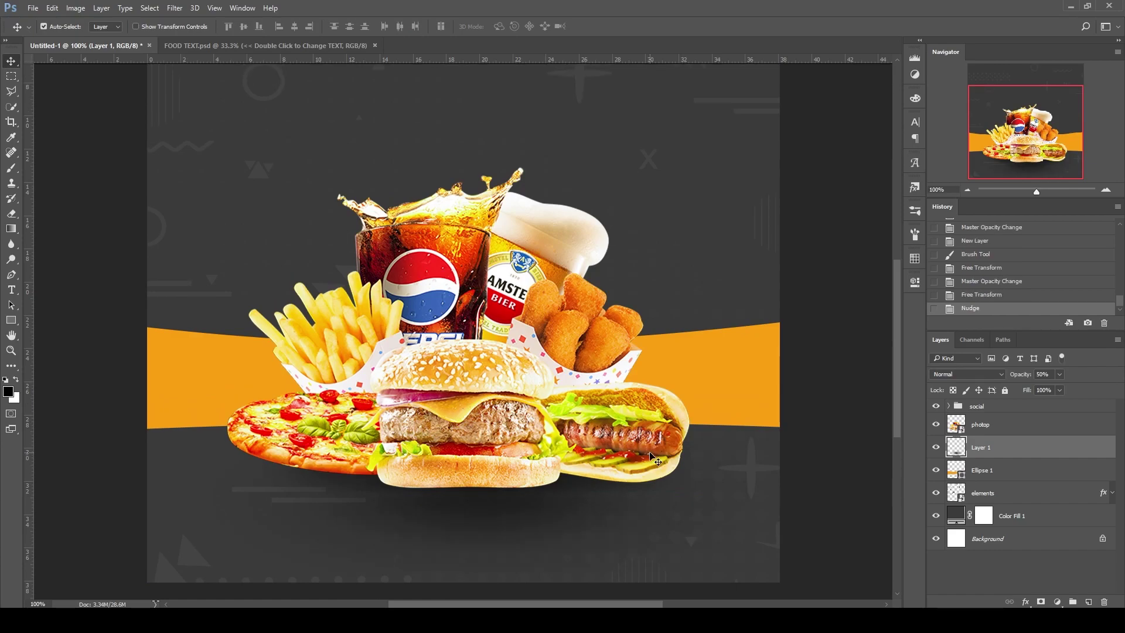
# - Type the Arabic headline اطلب on the canvas in white
pyautogui.scroll(5, 534, 423)
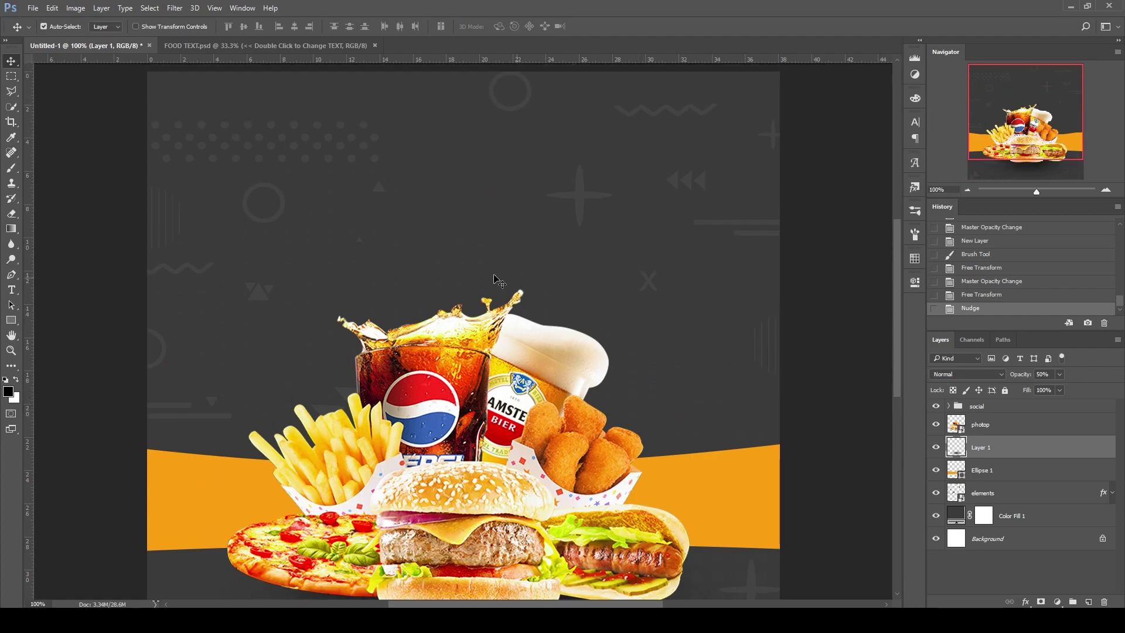
pyautogui.click(11, 290)
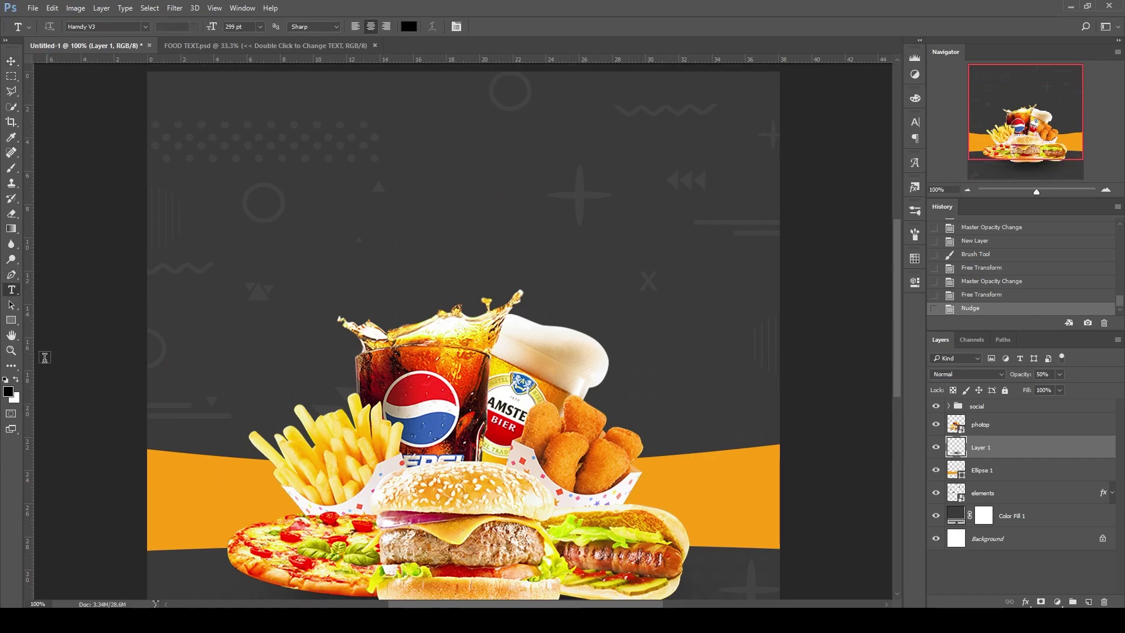
pyautogui.click(17, 380)
pyautogui.click(495, 201)
pyautogui.write('اطلب')
pyautogui.click(11, 61)
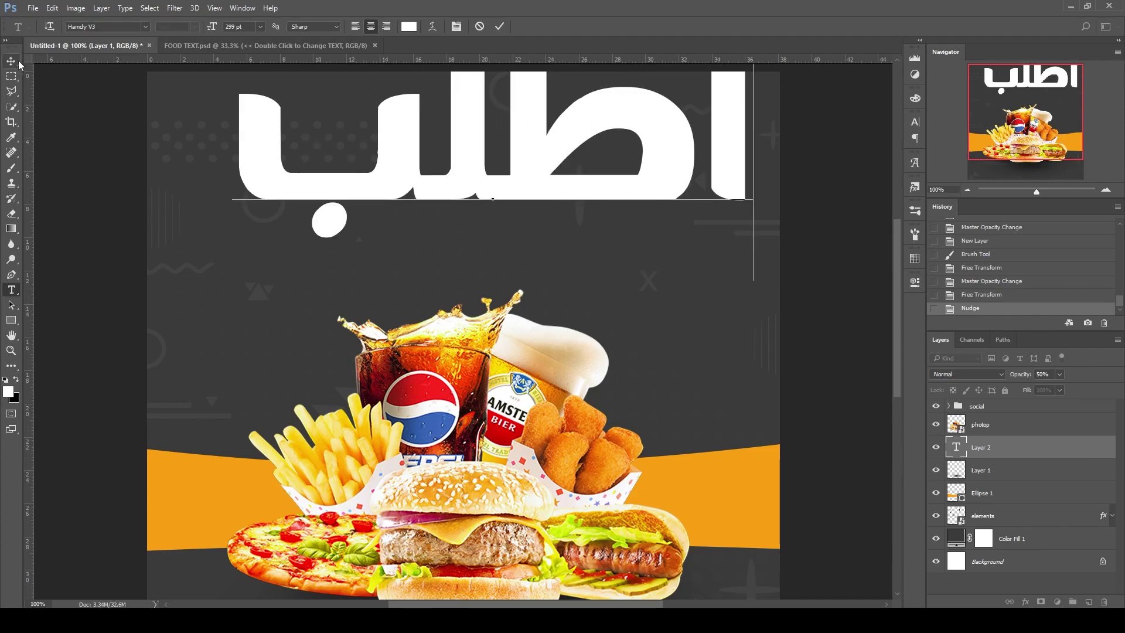
# - Centre the headline on the canvas and move it up above the food
pyautogui.hotkey('ctrl', 'a')
pyautogui.click(293, 27)
pyautogui.hotkey('ctrl', 'd')
pyautogui.hotkey('ctrl', 't')
pyautogui.moveTo(501, 340); pyautogui.dragTo(502, 155)
pyautogui.press('t')
# - Nudge the اطلب headline into its final position above the food
pyautogui.click(496, 227)
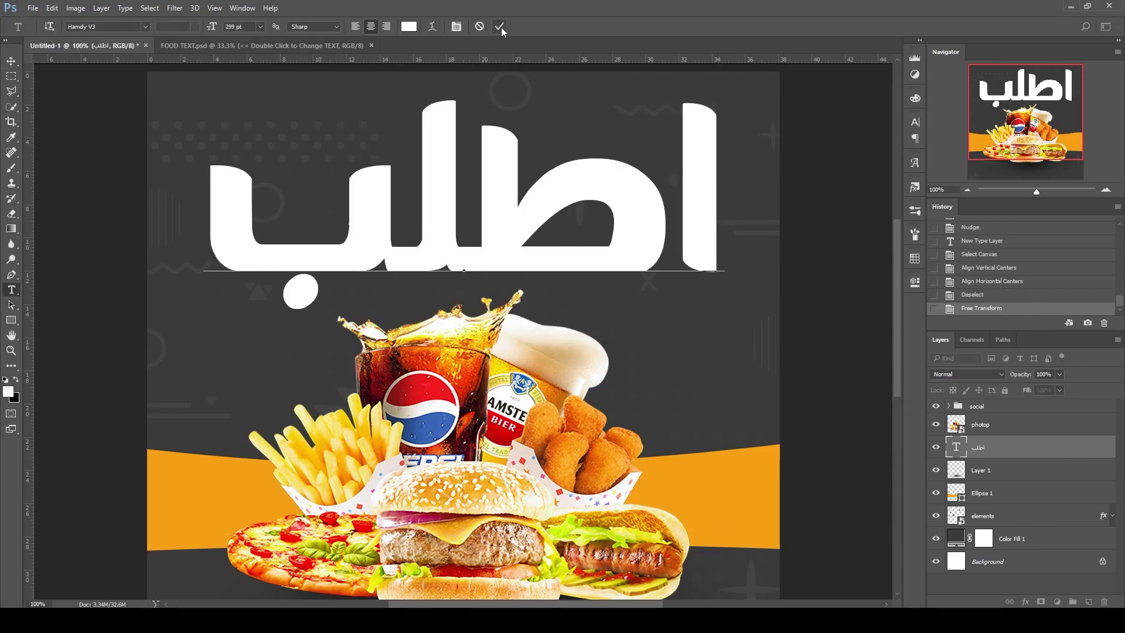
pyautogui.click(501, 27)
pyautogui.press('v')
pyautogui.hotkey('shift', 'Up')
pyautogui.hotkey('shift', 'Up')
pyautogui.hotkey('shift', 'Up')
pyautogui.scroll(2, 112, 233)
pyautogui.hotkey('shift', 'Down')
pyautogui.hotkey('shift', 'Down')
pyautogui.hotkey('shift', 'Down')
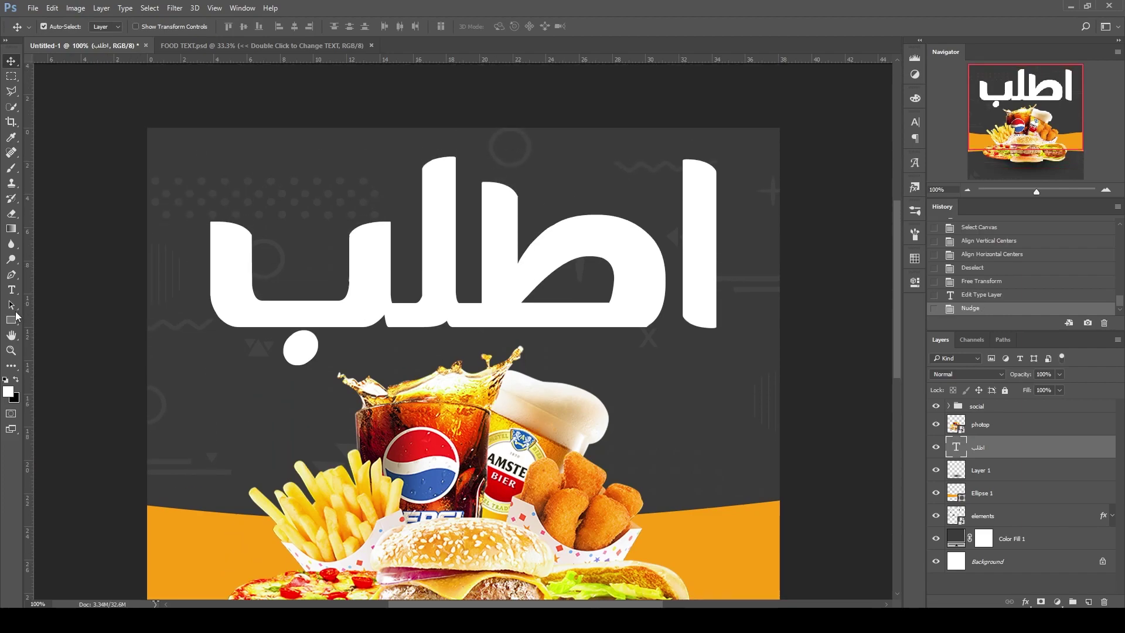
pyautogui.press('t')
# - Set the headline font to Hamdy V2 and recentre it horizontally on the canvas
pyautogui.click(148, 27)
pyautogui.scroll(-10, 175, 264)
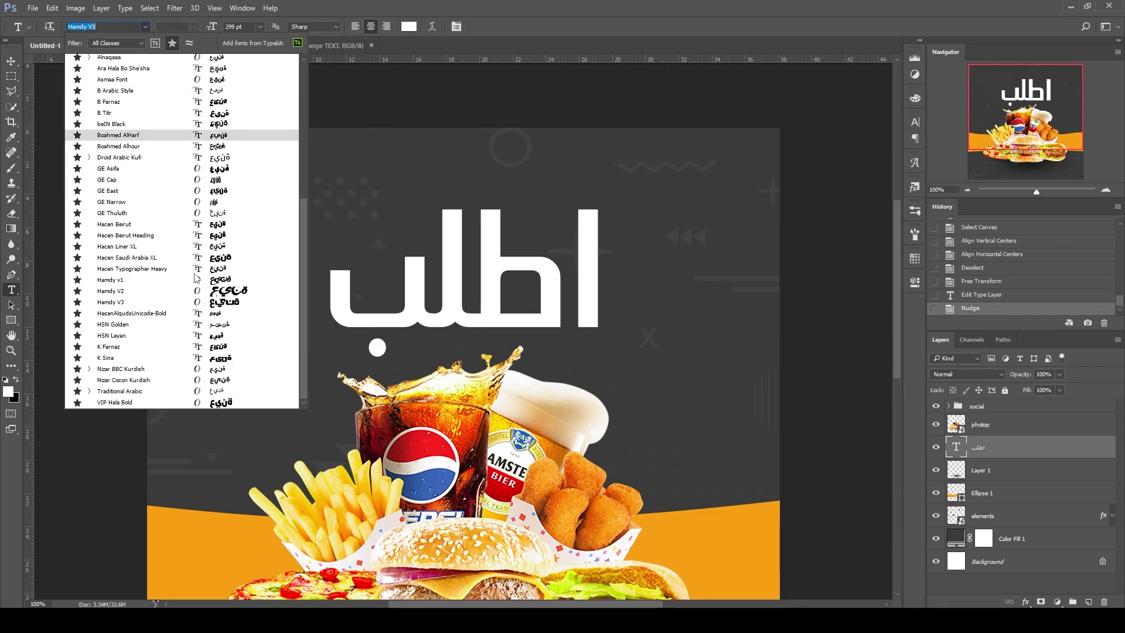
pyautogui.click(179, 291)
pyautogui.hotkey('ctrl', 'a')
pyautogui.press('v')
pyautogui.click(294, 26)
pyautogui.hotkey('ctrl', 'd')
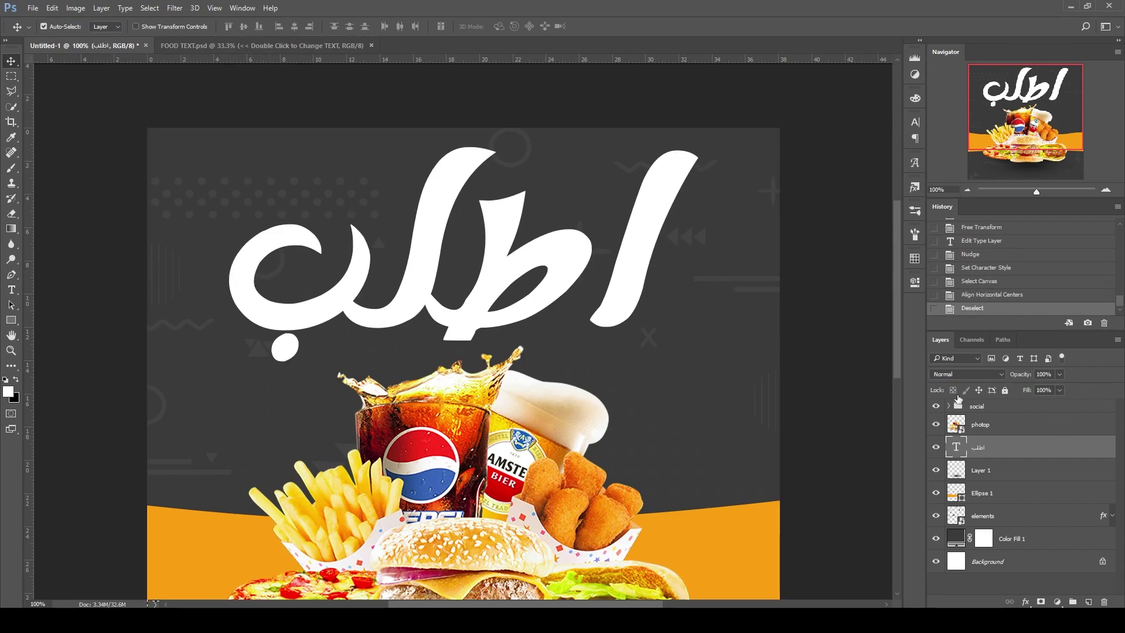
# - Give the headline a black Color Overlay layer style
pyautogui.doubleClick(1031, 447)
pyautogui.click(732, 296)
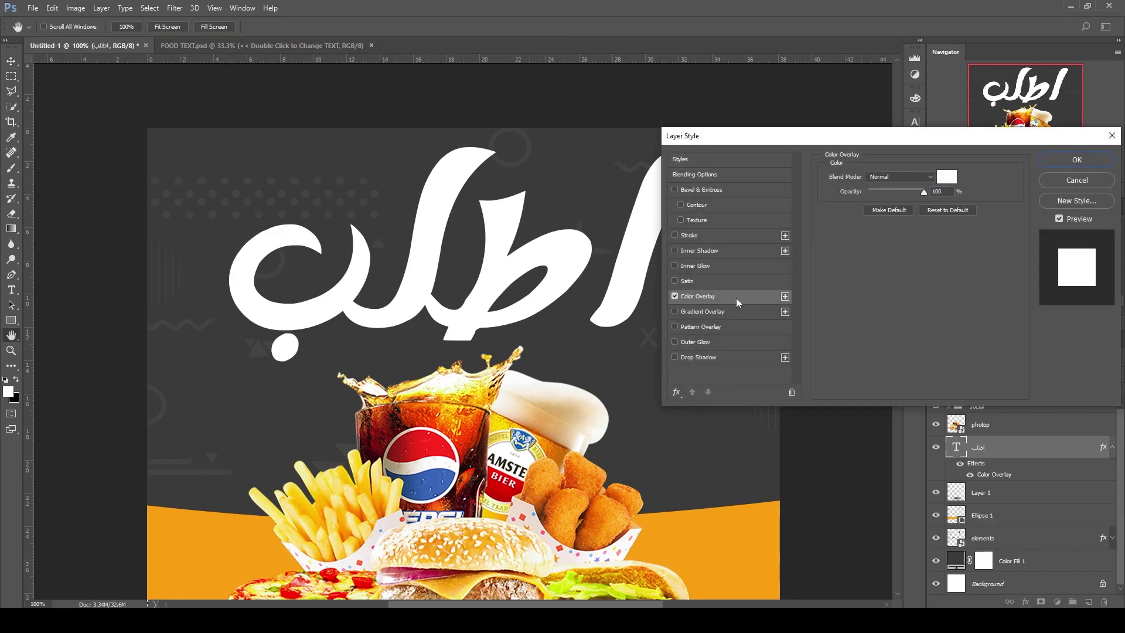
pyautogui.click(939, 182)
pyautogui.click(773, 550)
pyautogui.press('Return')
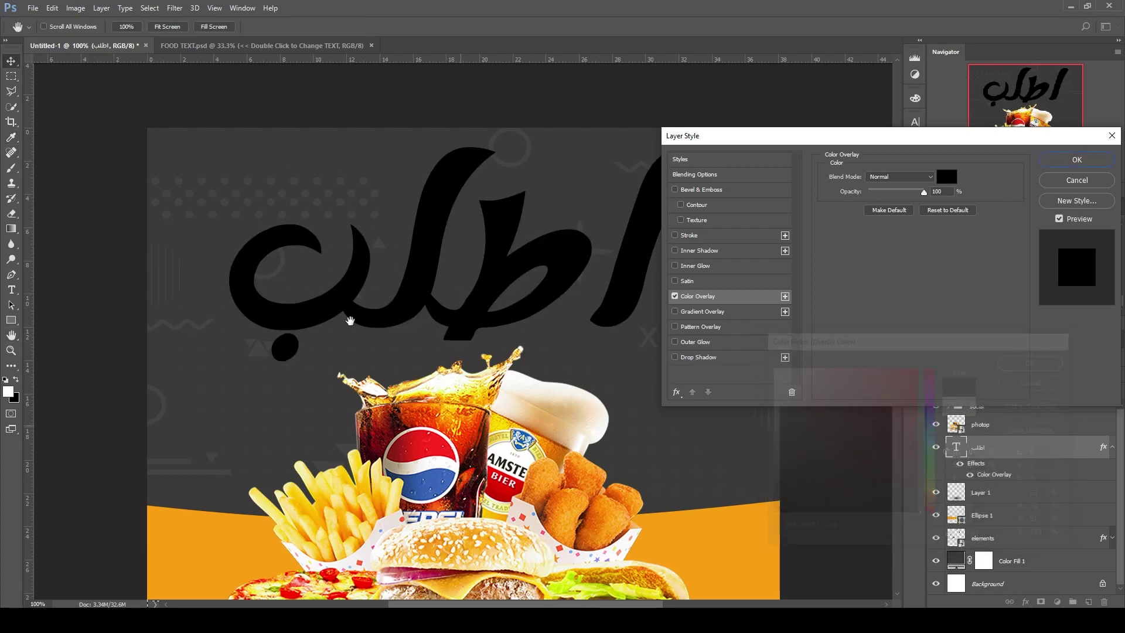
pyautogui.press('Return')
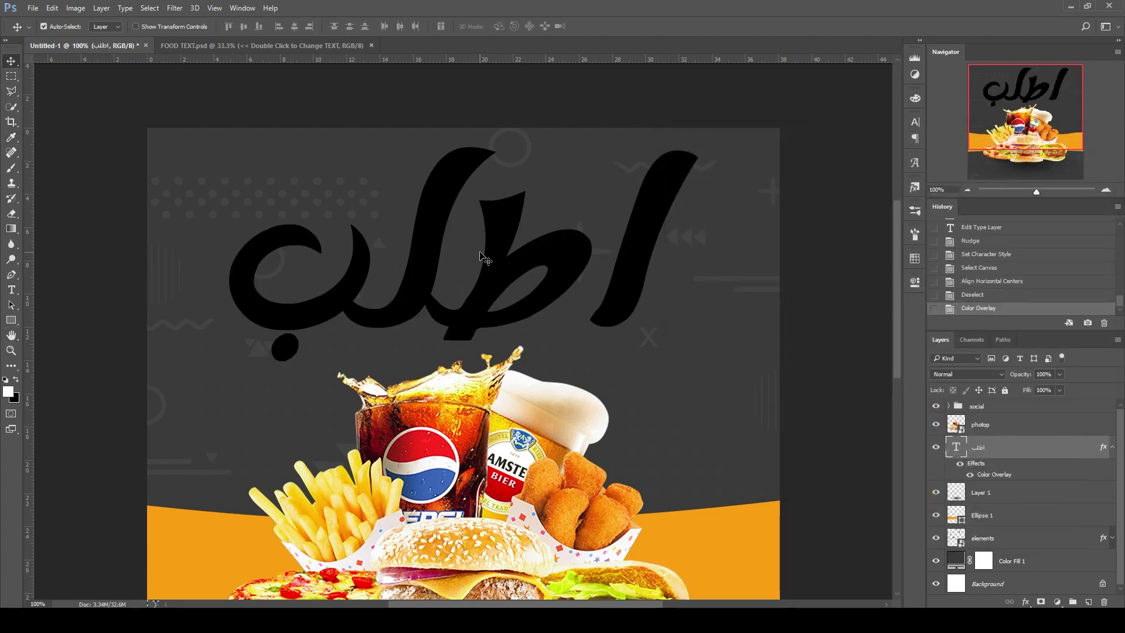
# - In the FOOD TEXT template at 50% zoom, open the smart object holding the FOOD lettering
pyautogui.click(340, 47)
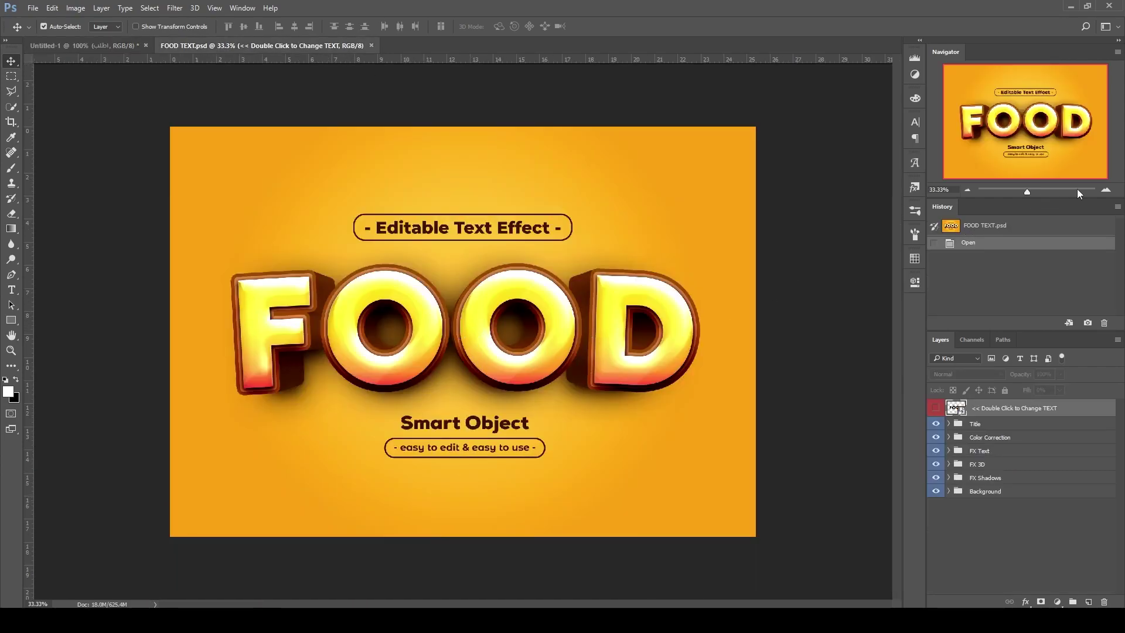
pyautogui.click(1105, 191)
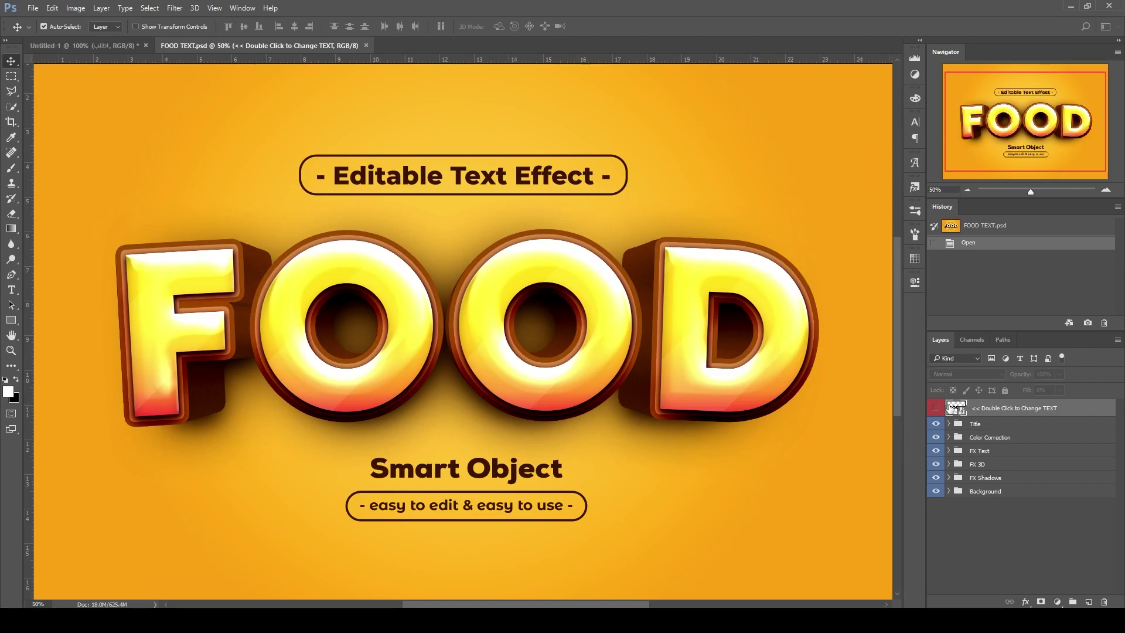
pyautogui.click(936, 409)
pyautogui.doubleClick(956, 407)
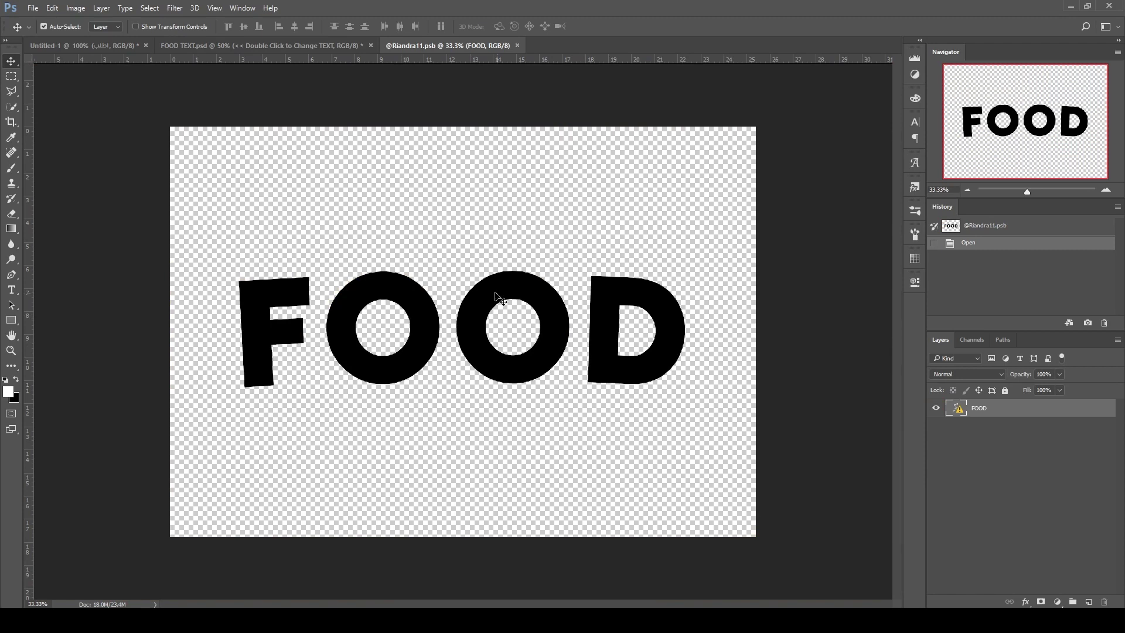
# - Bring the اطلب headline into the smart object and enlarge it to about 330%
pyautogui.click(126, 47)
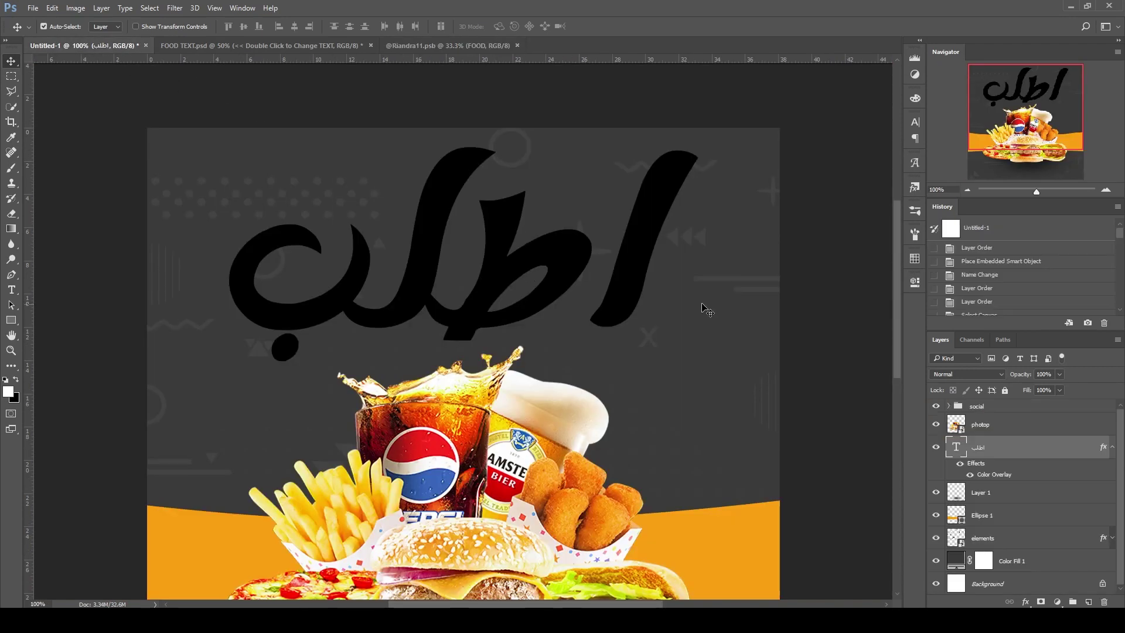
pyautogui.moveTo(1091, 443)
pyautogui.mouseDown()
pyautogui.moveTo(471, 168)
pyautogui.moveTo(500, 334)
pyautogui.mouseUp()
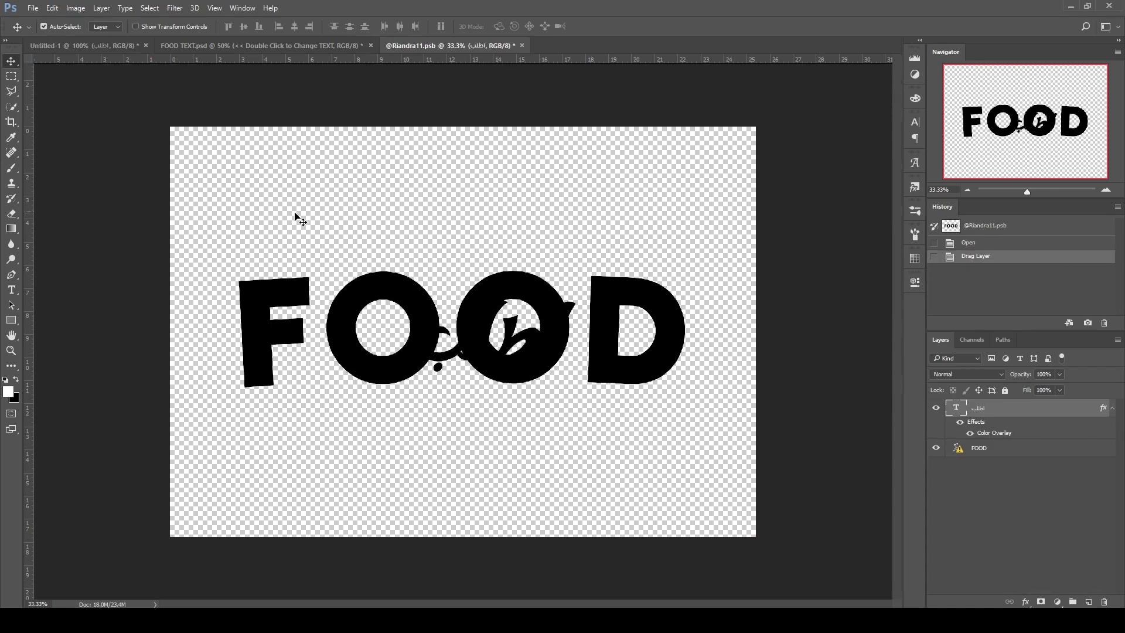
pyautogui.hotkey('ctrl', 't')
pyautogui.moveTo(577, 314); pyautogui.dragTo(743, 174)
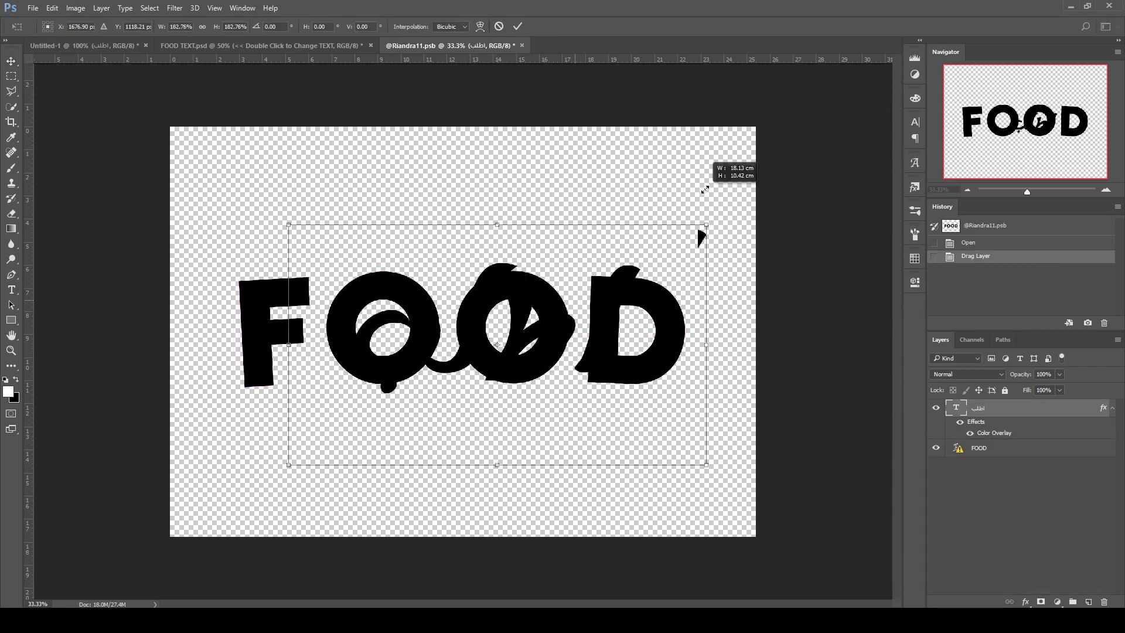
pyautogui.moveTo(703, 237); pyautogui.dragTo(681, 246)
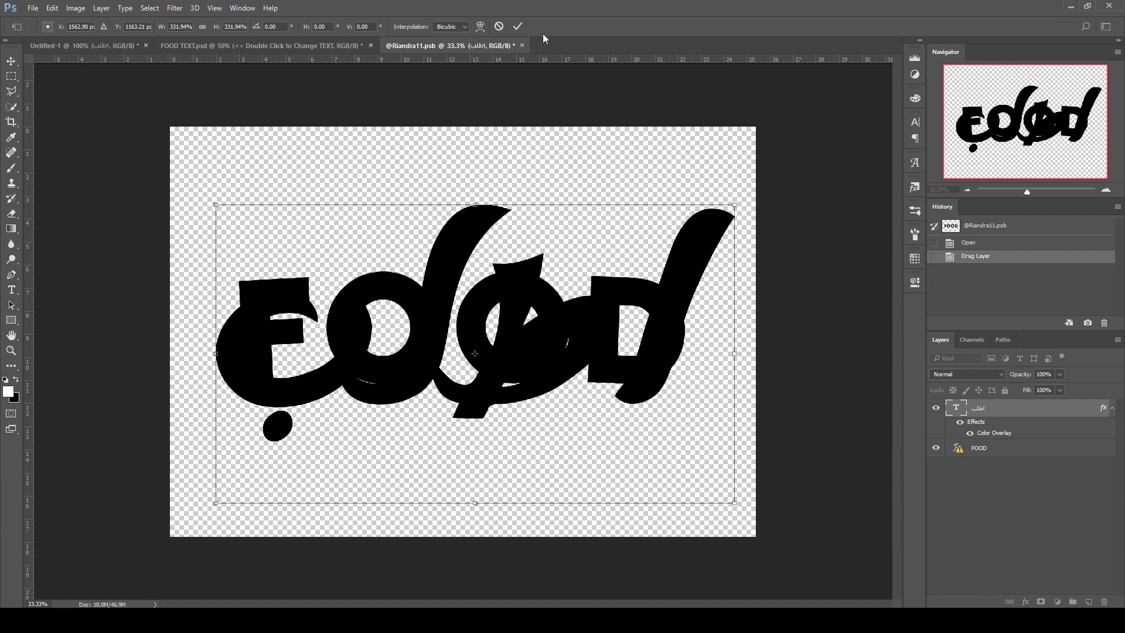
pyautogui.click(519, 26)
# - Centre the headline on the canvas, hide the FOOD lettering, and close the smart object
pyautogui.hotkey('ctrl', 'a')
pyautogui.click(244, 27)
pyautogui.click(296, 28)
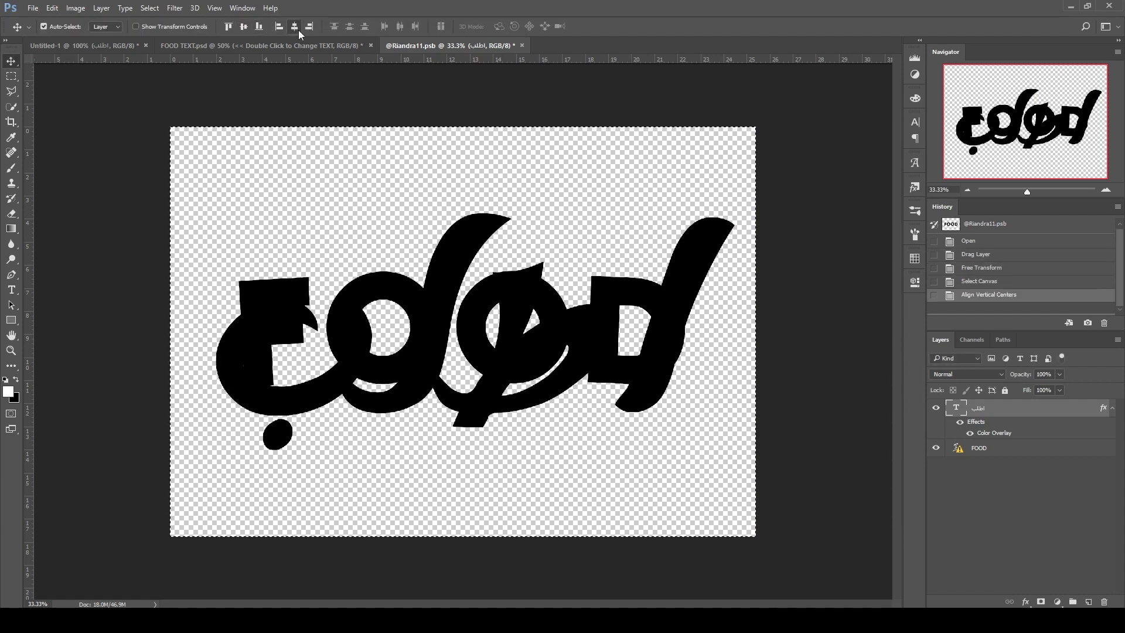
pyautogui.hotkey('ctrl', 'd')
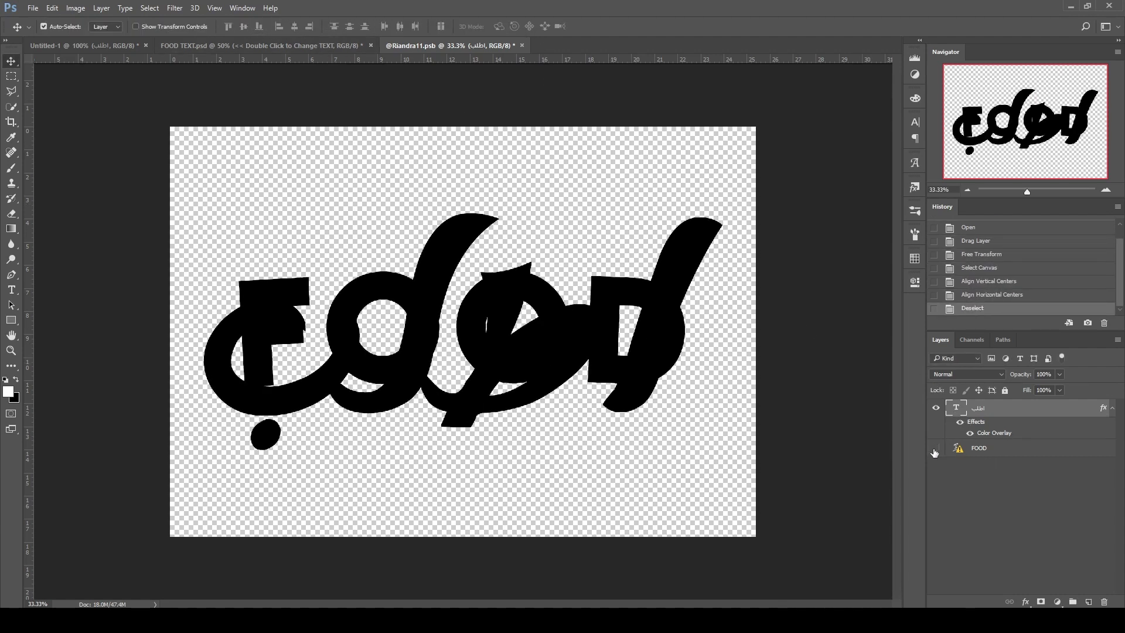
pyautogui.click(935, 448)
pyautogui.click(1005, 451)
pyautogui.click(1013, 412)
pyautogui.click(1112, 408)
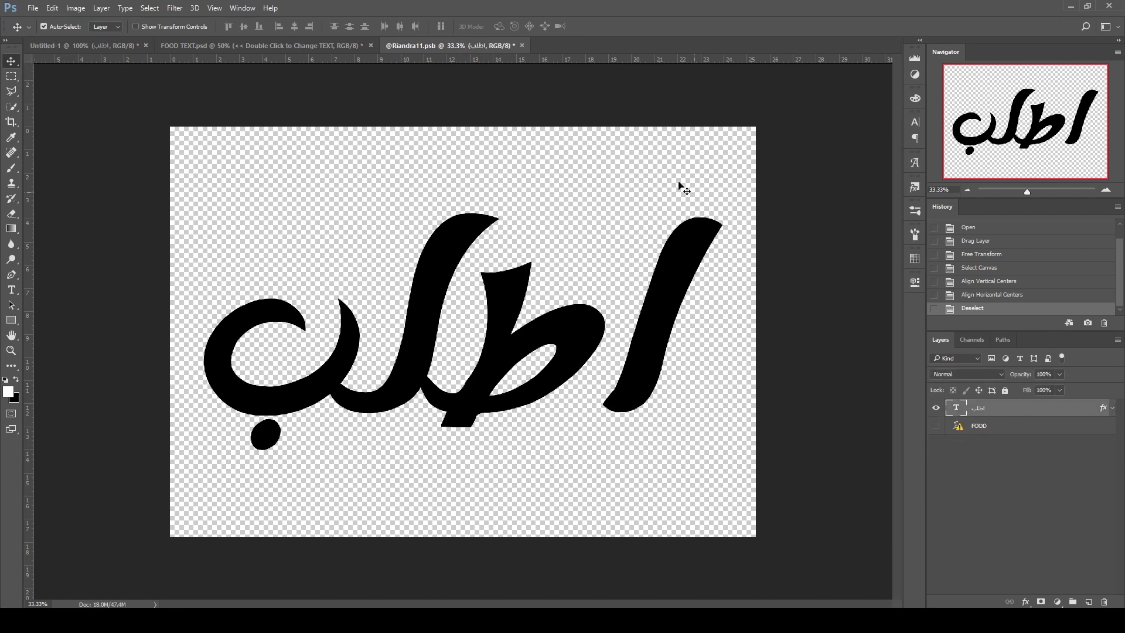
pyautogui.click(523, 45)
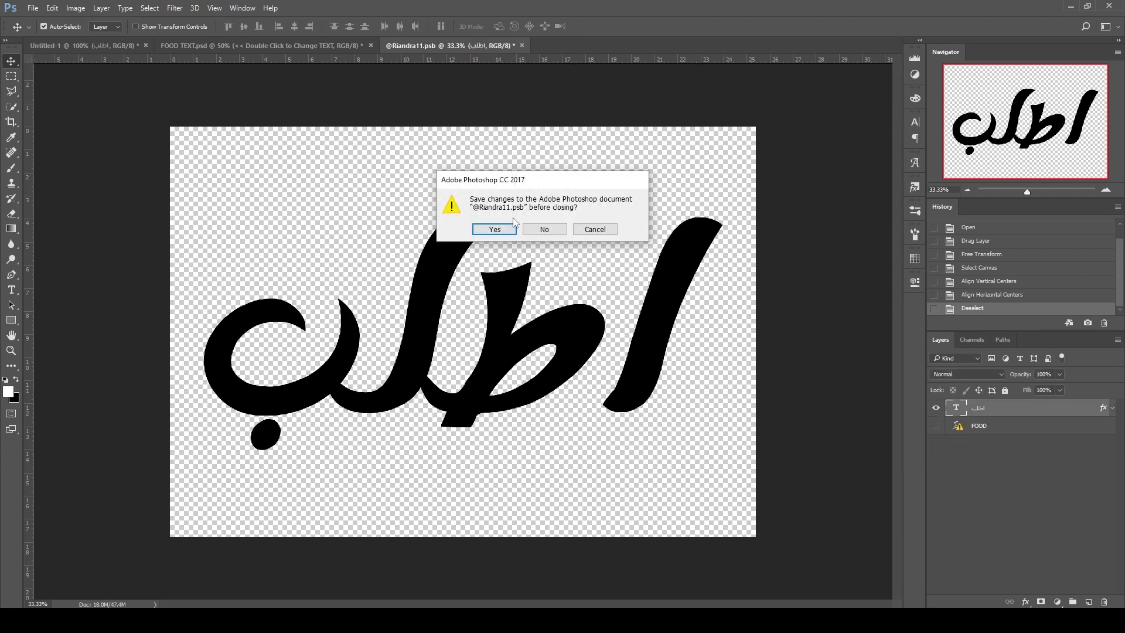
# - Save the smart object changes and hide the template's Title graphics and orange background
pyautogui.click(499, 226)
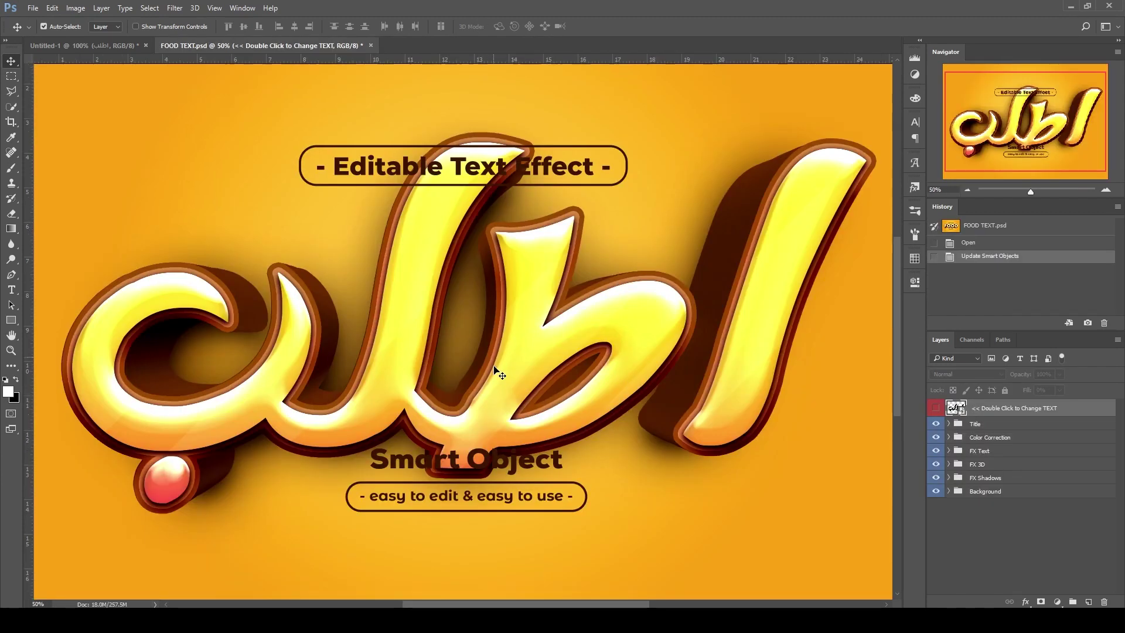
pyautogui.click(975, 425)
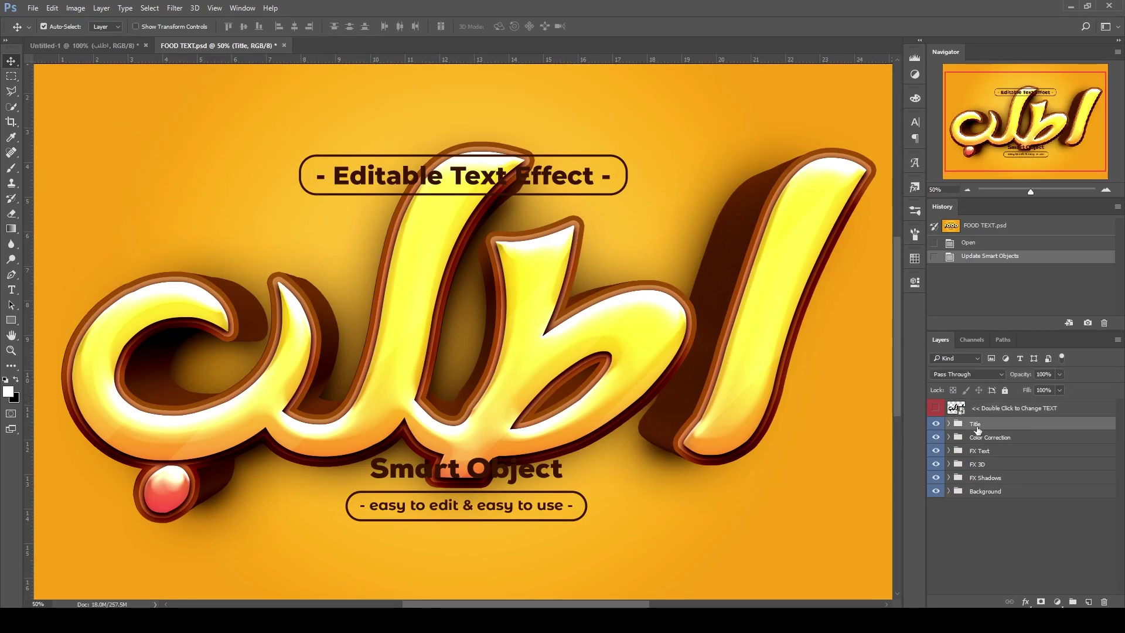
pyautogui.click(936, 424)
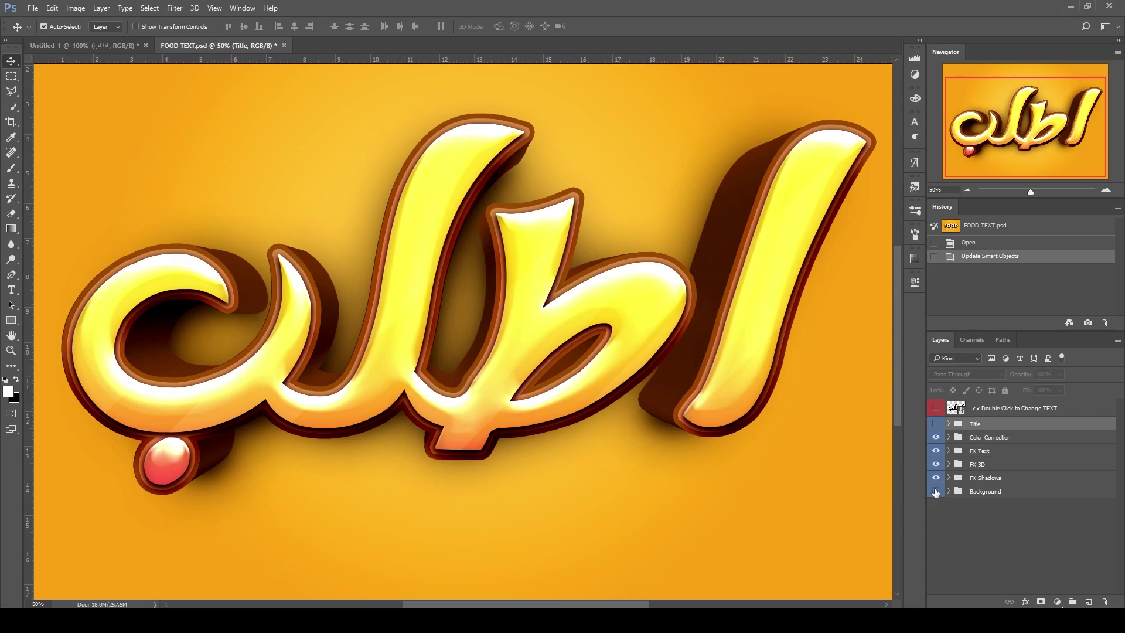
pyautogui.click(935, 492)
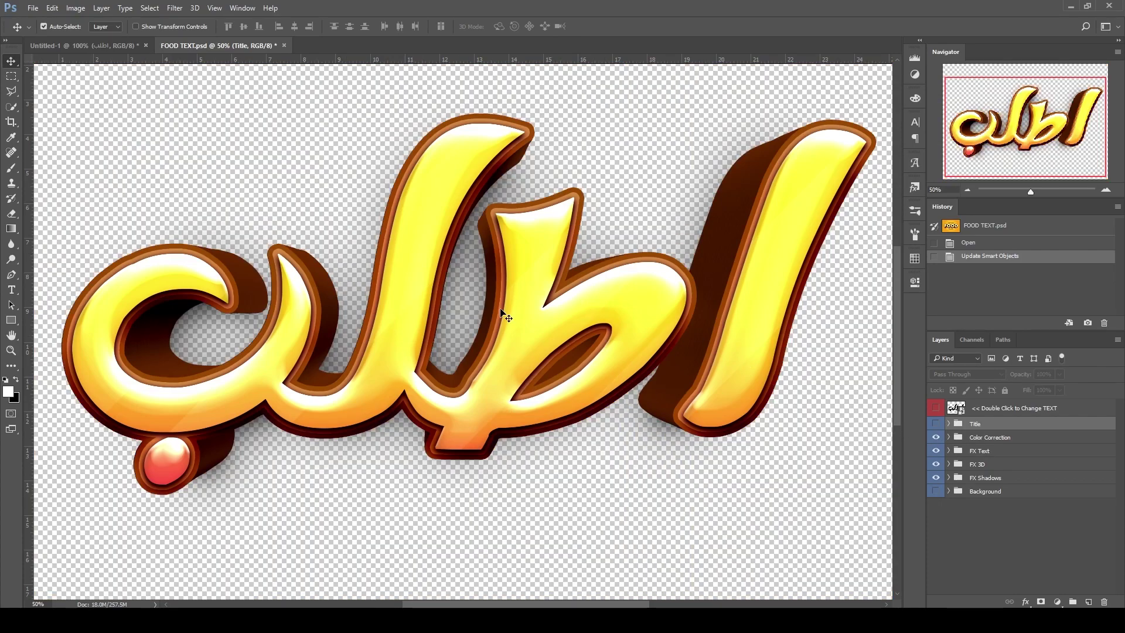
# - Group Color Correction, FX Text and FX 3D into Group 1 and drag it toward the banner
pyautogui.click(974, 437)
pyautogui.keyDown('shift'); pyautogui.click(984, 464); pyautogui.keyUp('shift')
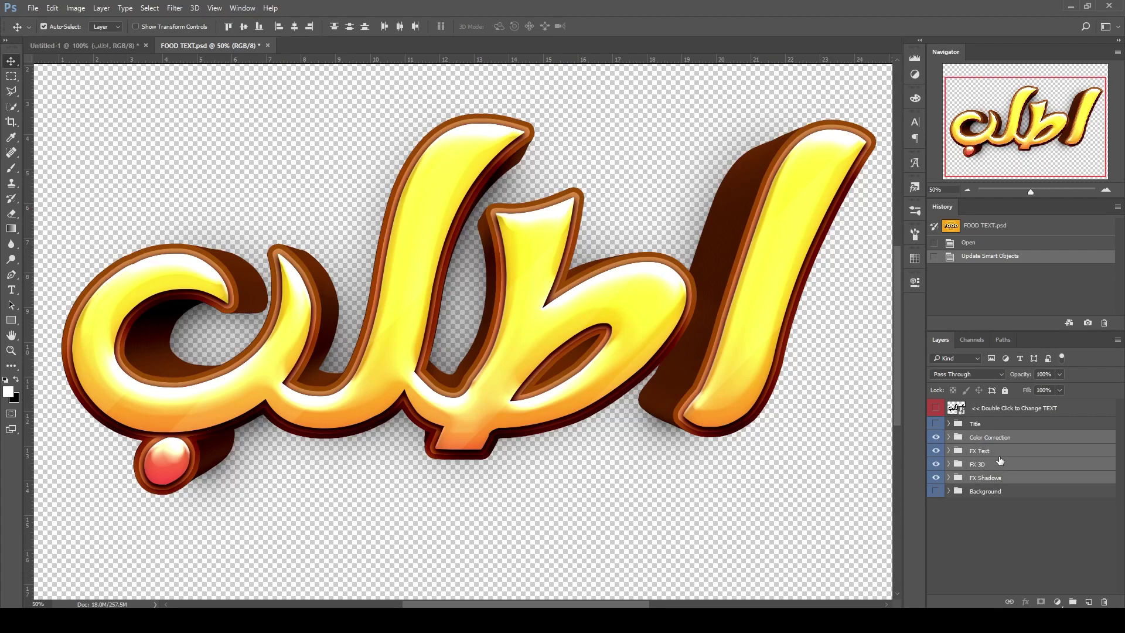
pyautogui.hotkey('ctrl', 'g')
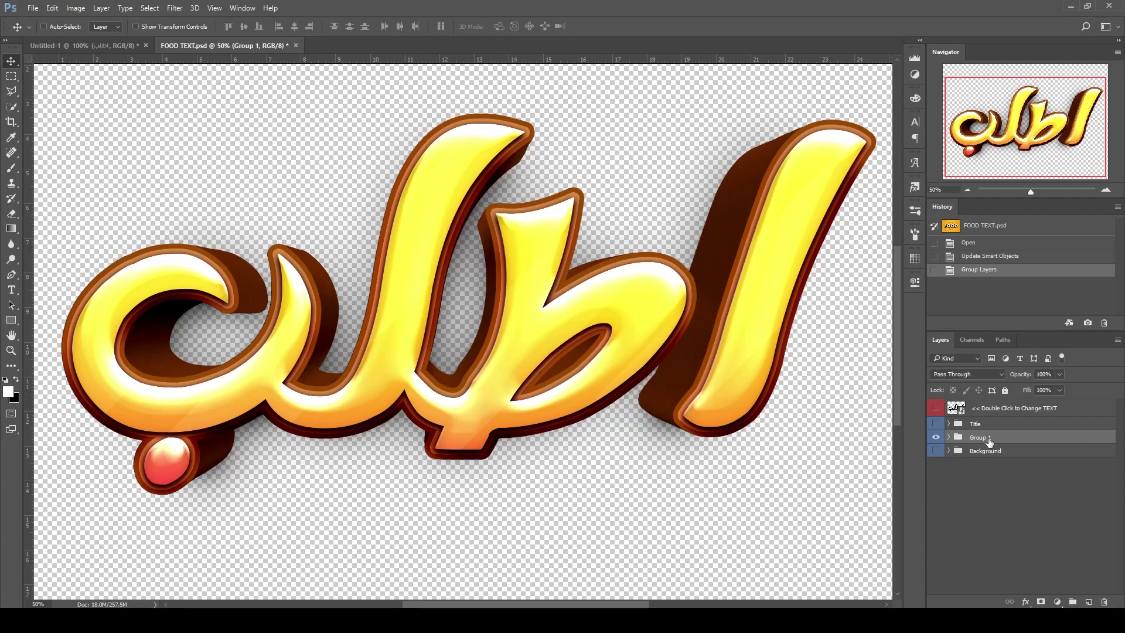
pyautogui.moveTo(988, 441)
pyautogui.mouseDown()
pyautogui.moveTo(117, 51)
pyautogui.moveTo(410, 293)
pyautogui.mouseUp()
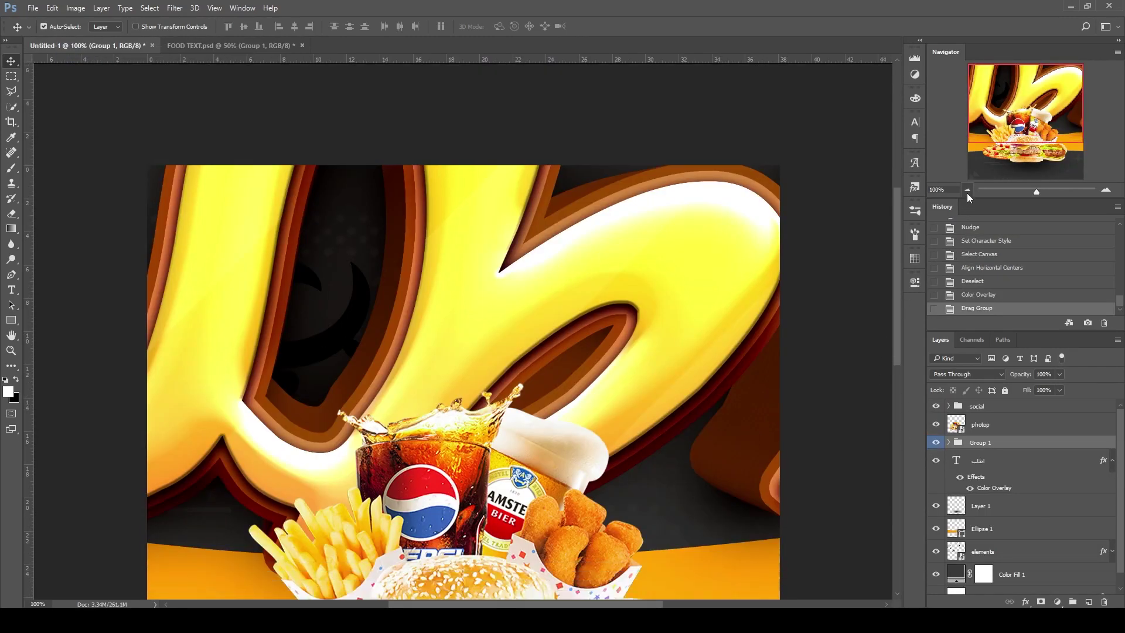
# - Scale the placed Group 1 headline to about 37% at the banner top, then return to FOOD TEXT
pyautogui.click(967, 190)
pyautogui.hotkey('ctrl', 't')
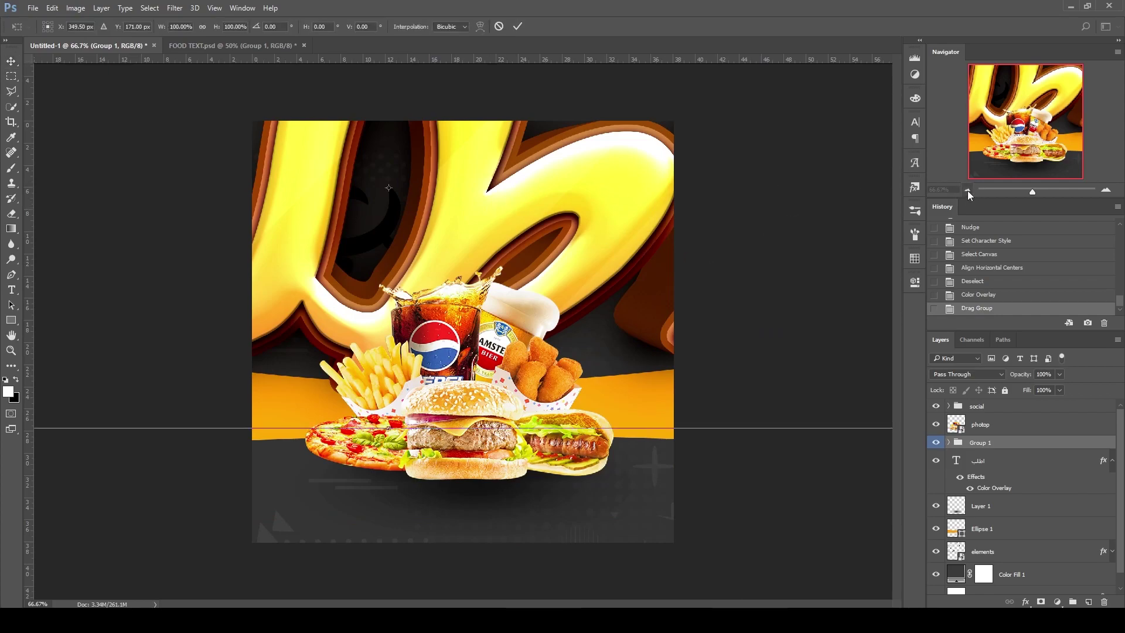
pyautogui.click(967, 190)
pyautogui.moveTo(803, 139); pyautogui.dragTo(527, 234)
pyautogui.moveTo(459, 236); pyautogui.dragTo(516, 268)
pyautogui.click(1106, 189)
pyautogui.click(1106, 189)
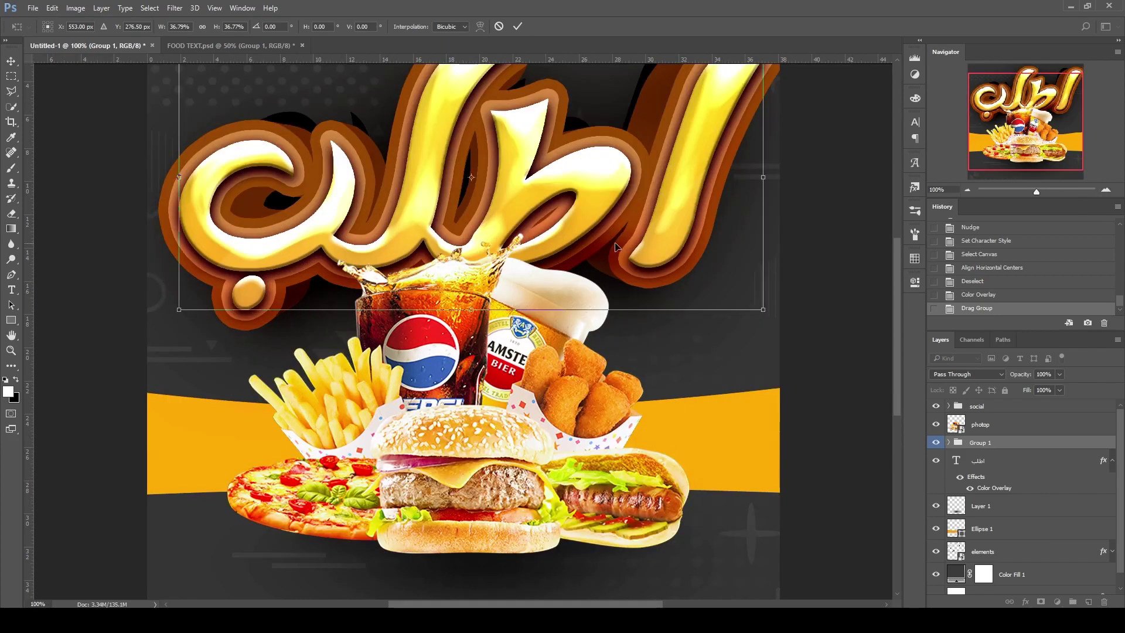
pyautogui.press('Return')
pyautogui.click(228, 45)
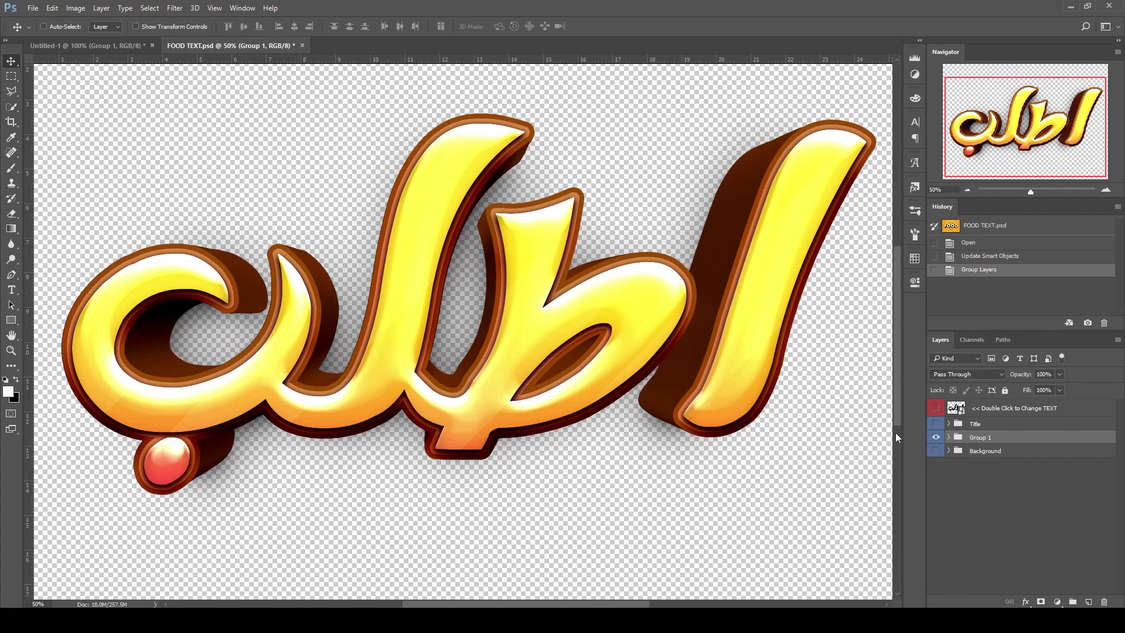
# - Revert the grouping, convert Color Correction through FX Shadows into one smart object, and drag it into the banner
pyautogui.click(984, 258)
pyautogui.click(981, 438)
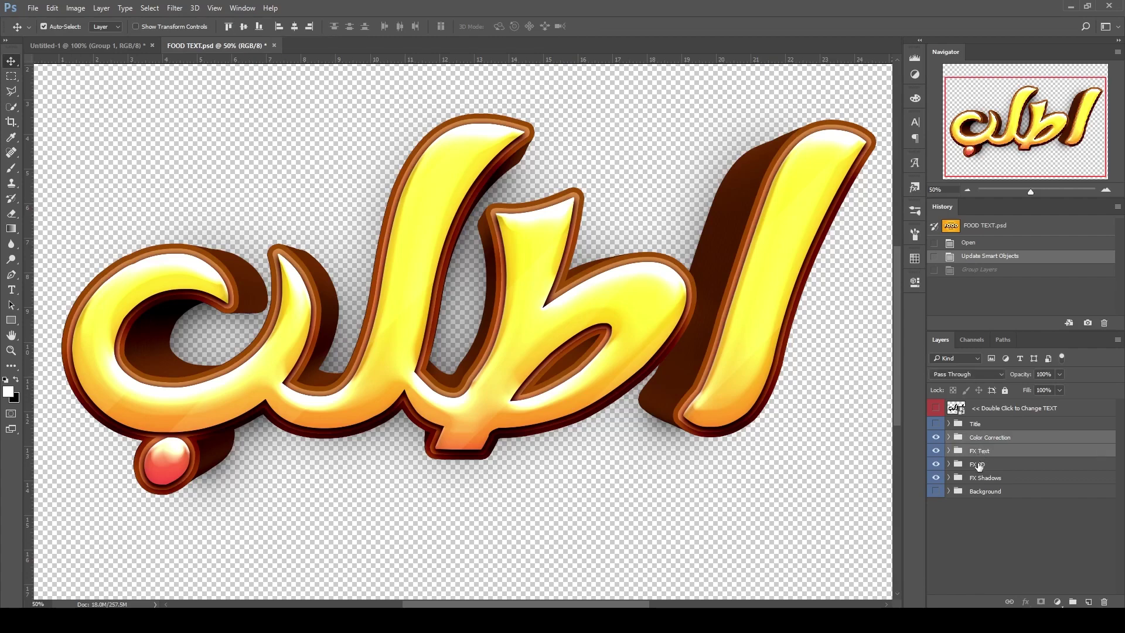
pyautogui.keyDown('shift'); pyautogui.click(979, 464); pyautogui.keyUp('shift')
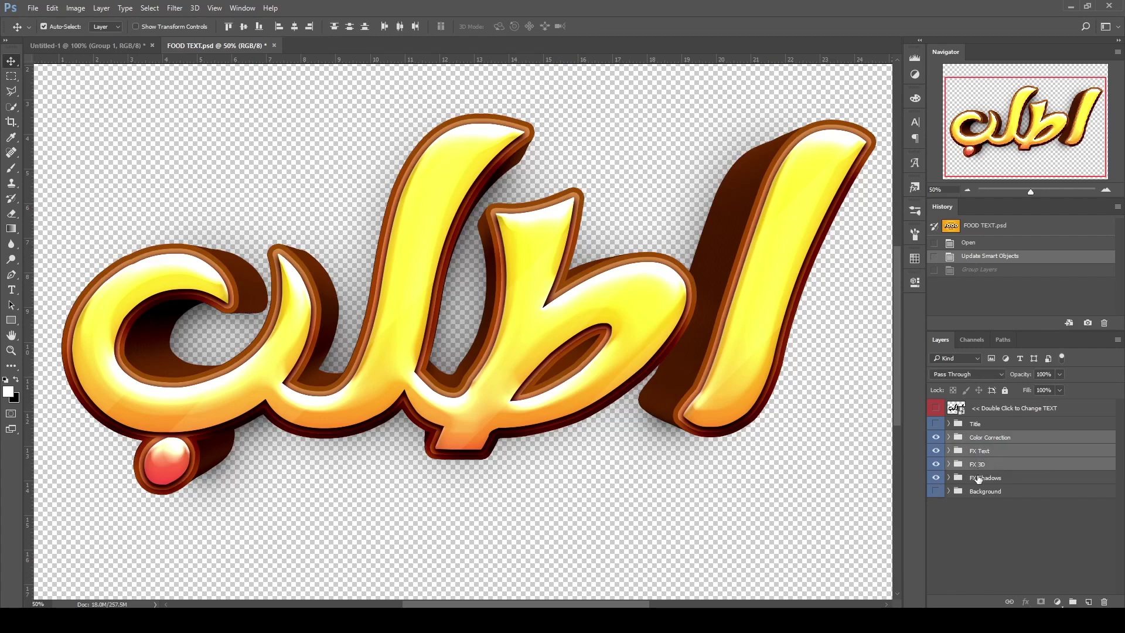
pyautogui.rightClick(981, 444)
pyautogui.click(1029, 186)
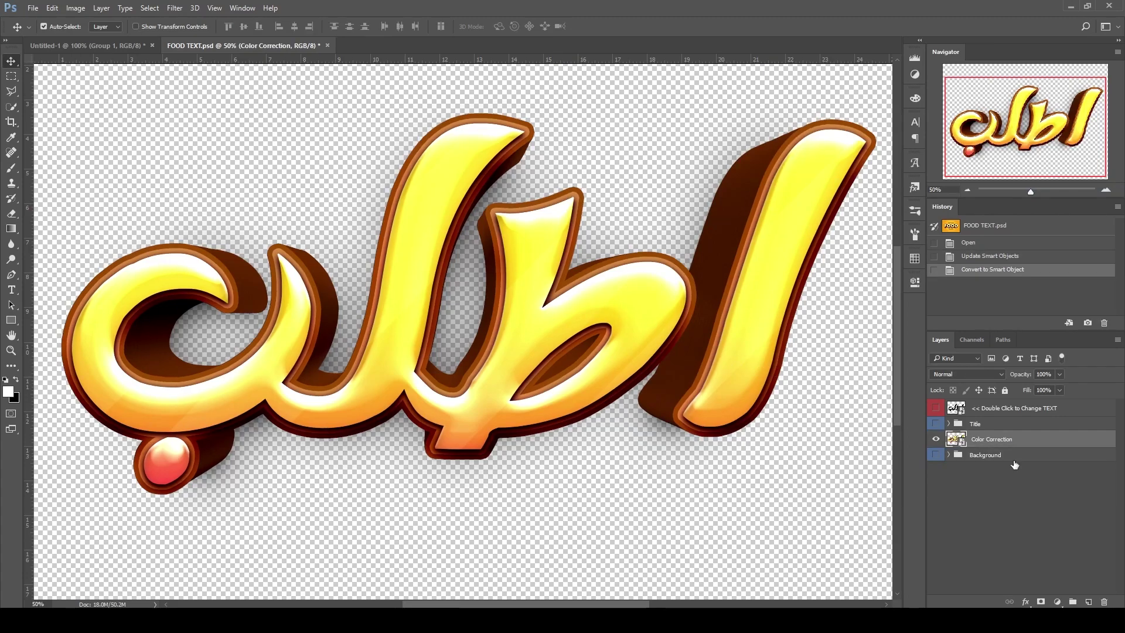
pyautogui.moveTo(1021, 443)
pyautogui.mouseDown()
pyautogui.moveTo(148, 48)
pyautogui.moveTo(495, 375)
pyautogui.mouseUp()
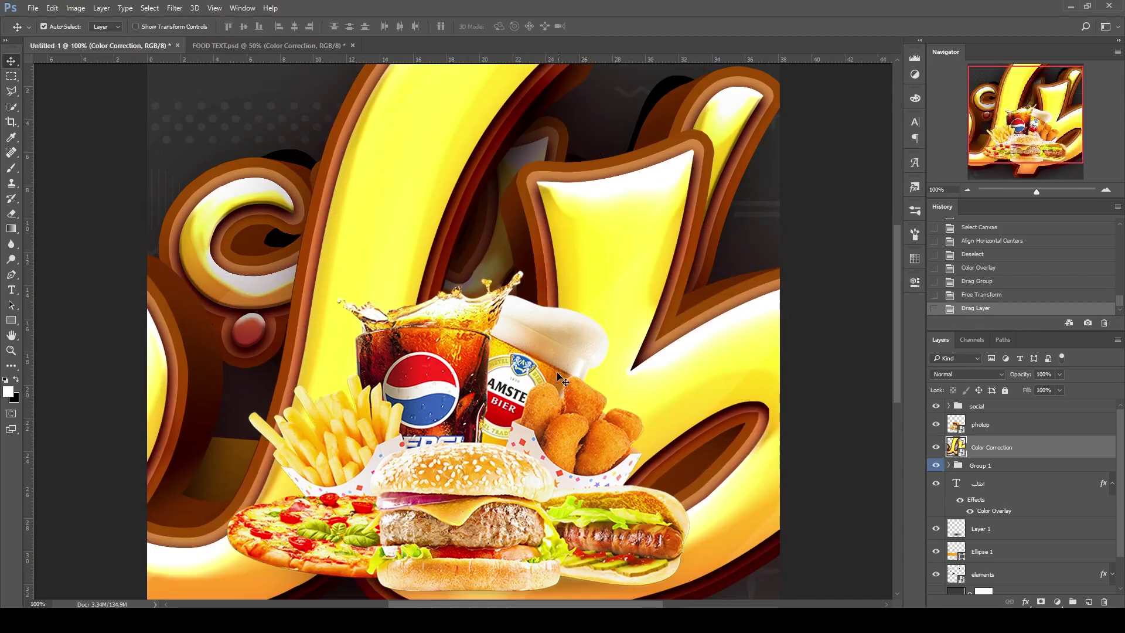
# - Resize the dropped Color Correction headline to about 150% and raise it above the food
pyautogui.scroll(-1, 644, 347)
pyautogui.scroll(-1, 662, 347)
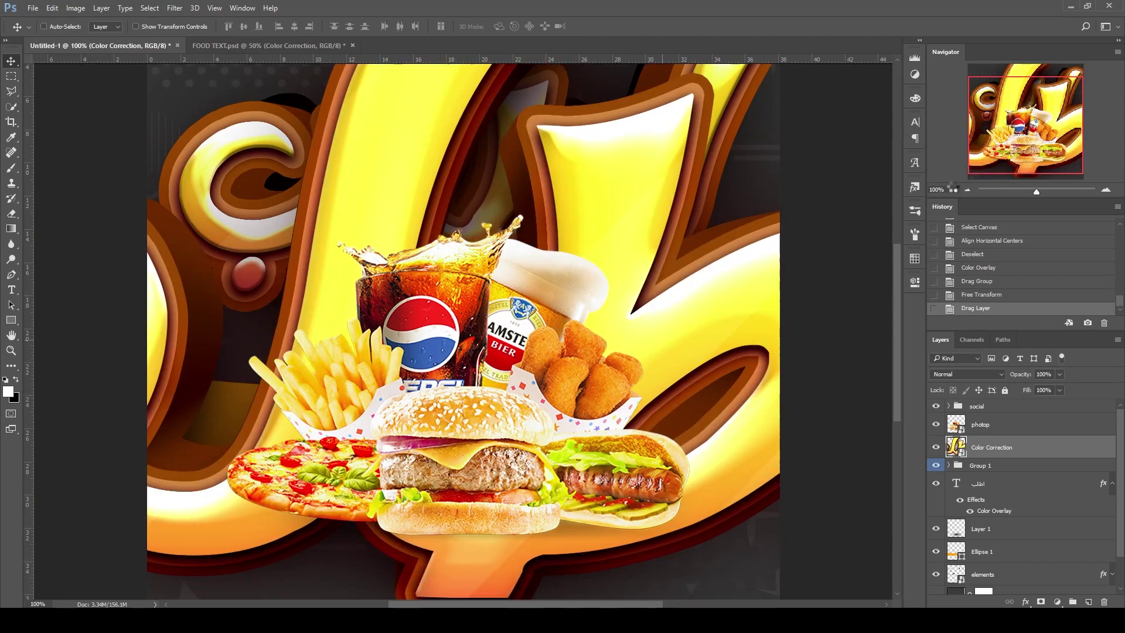
pyautogui.hotkey('ctrl', 't')
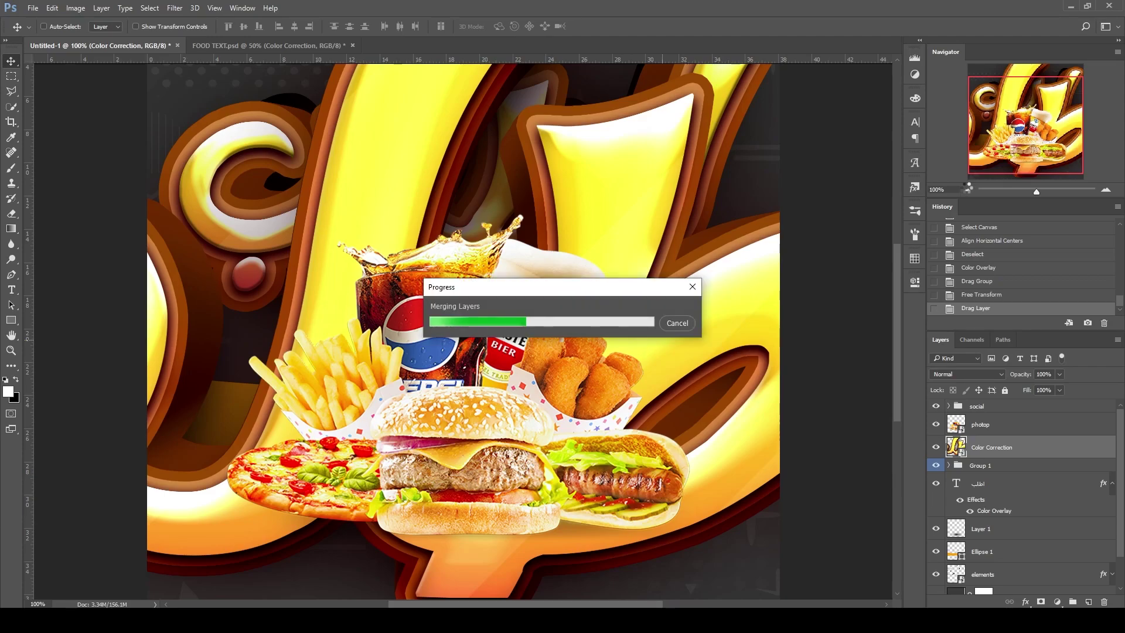
pyautogui.click(966, 190)
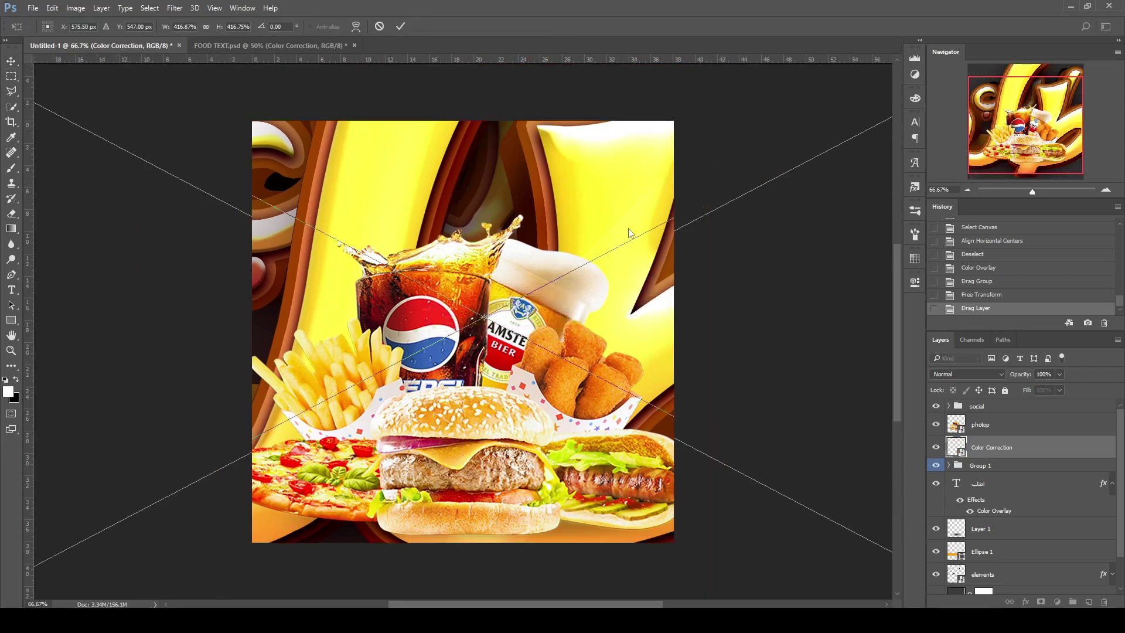
pyautogui.click(967, 189)
pyautogui.moveTo(767, 177); pyautogui.dragTo(582, 275)
pyautogui.click(1106, 189)
pyautogui.click(1105, 189)
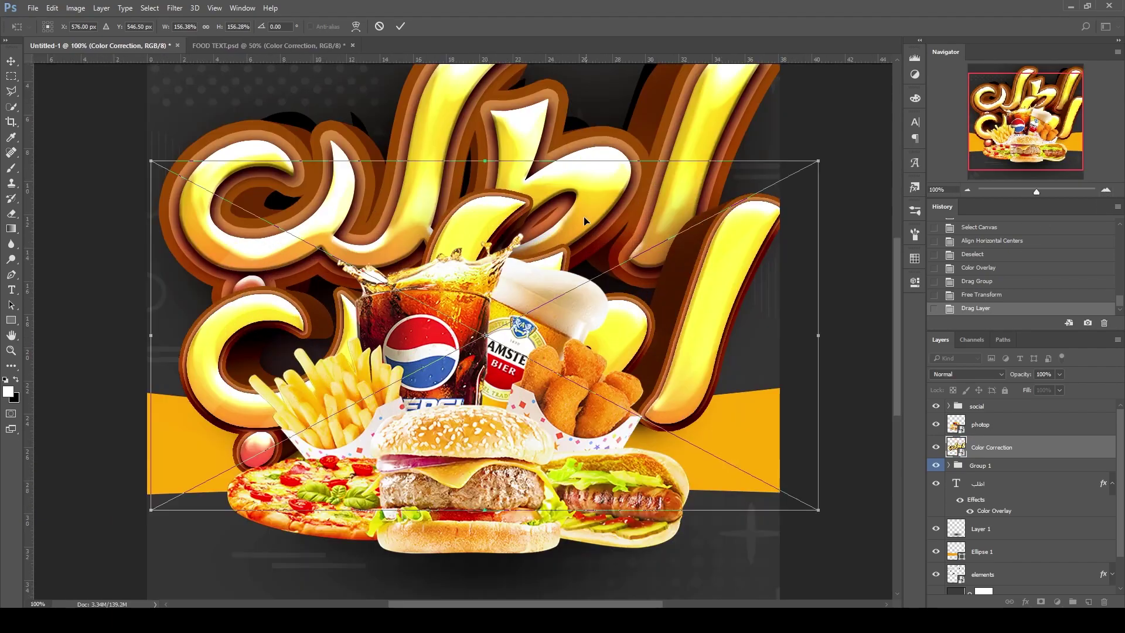
pyautogui.moveTo(819, 147); pyautogui.dragTo(758, 179)
pyautogui.moveTo(567, 317); pyautogui.dragTo(567, 158)
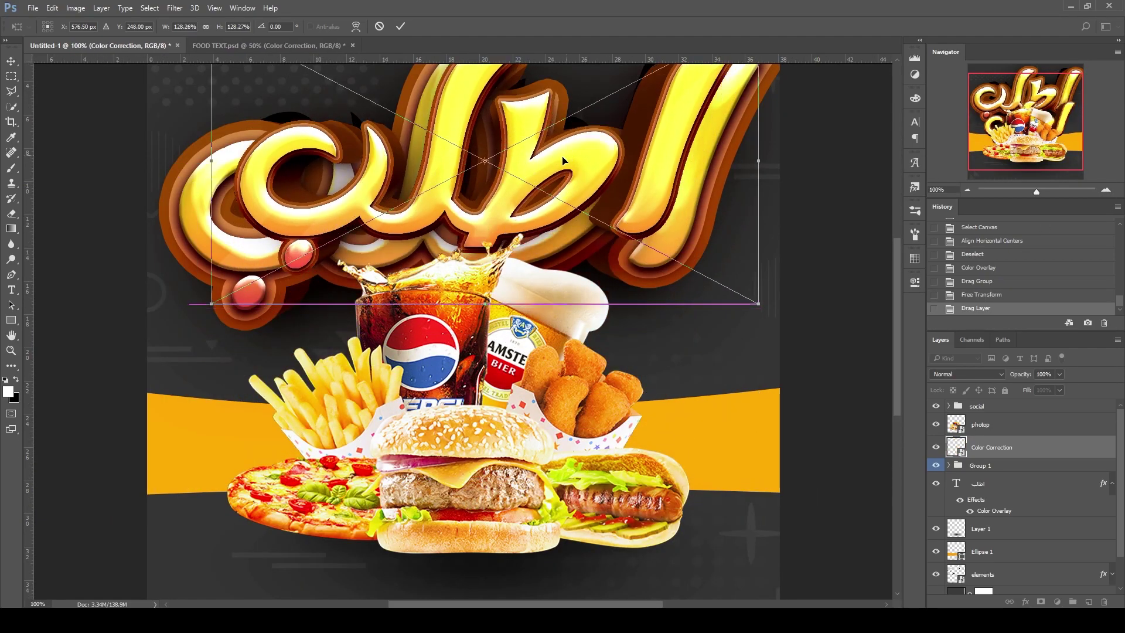
pyautogui.scroll(2, 446, 144)
pyautogui.scroll(2, 445, 143)
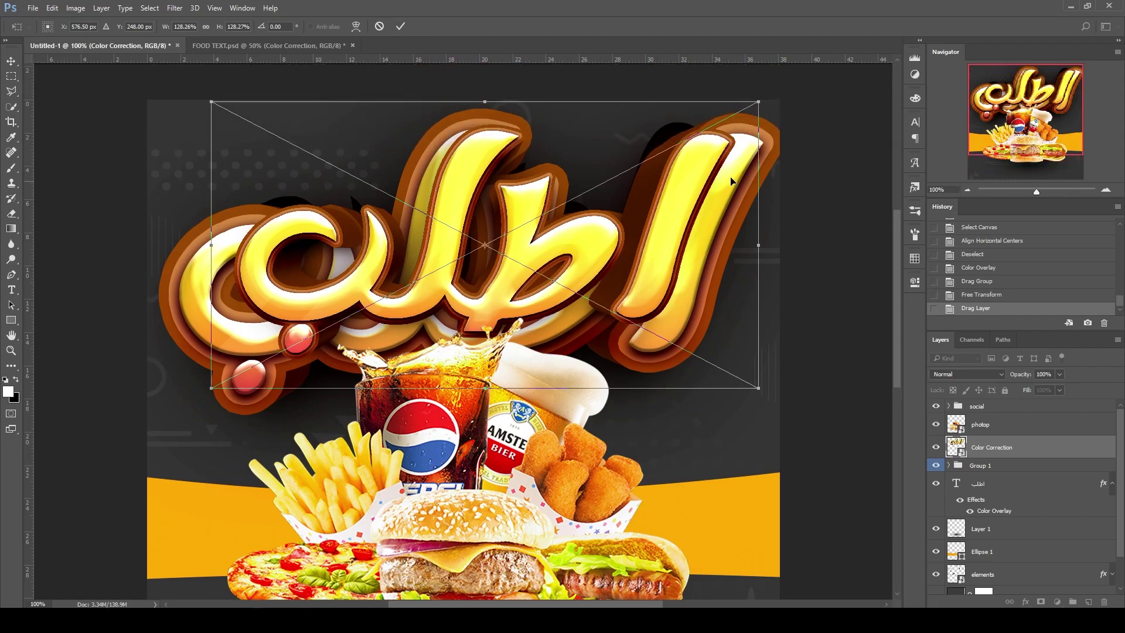
pyautogui.moveTo(760, 102); pyautogui.dragTo(816, 88)
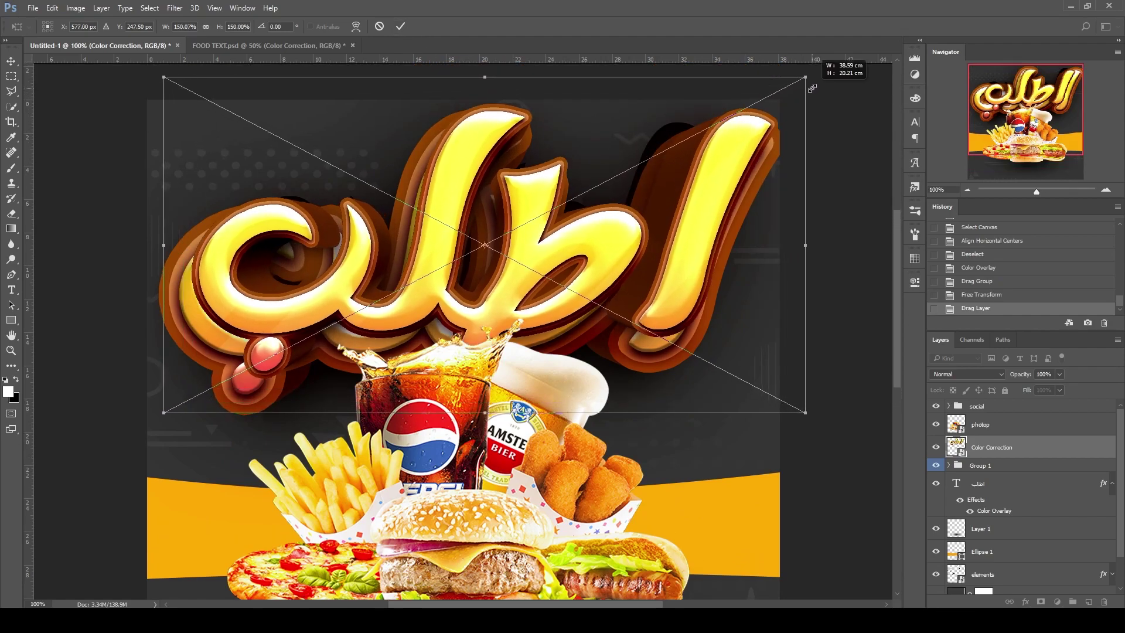
pyautogui.click(401, 26)
# - Centre the headline on the canvas, then drag it up toward the banner top
pyautogui.hotkey('ctrl', 'a')
pyautogui.click(245, 27)
pyautogui.click(294, 26)
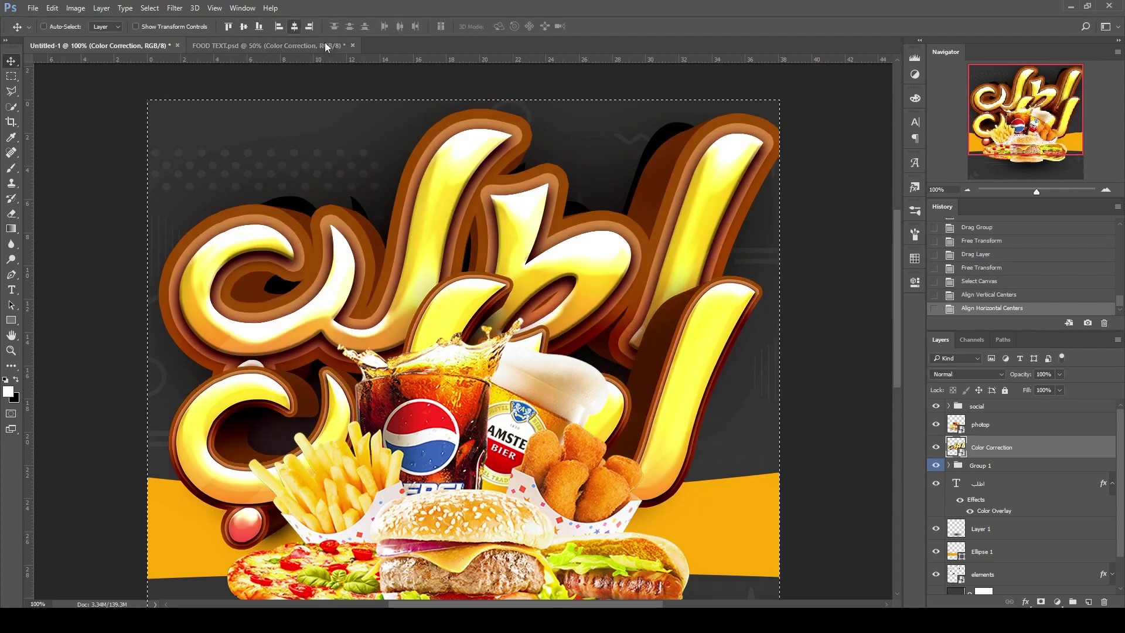
pyautogui.hotkey('ctrl', 'd')
pyautogui.hotkey('ctrl', 't')
pyautogui.moveTo(446, 352); pyautogui.dragTo(444, 226)
# - Apply the headline move and delete the old Group 1 headline
pyautogui.click(401, 26)
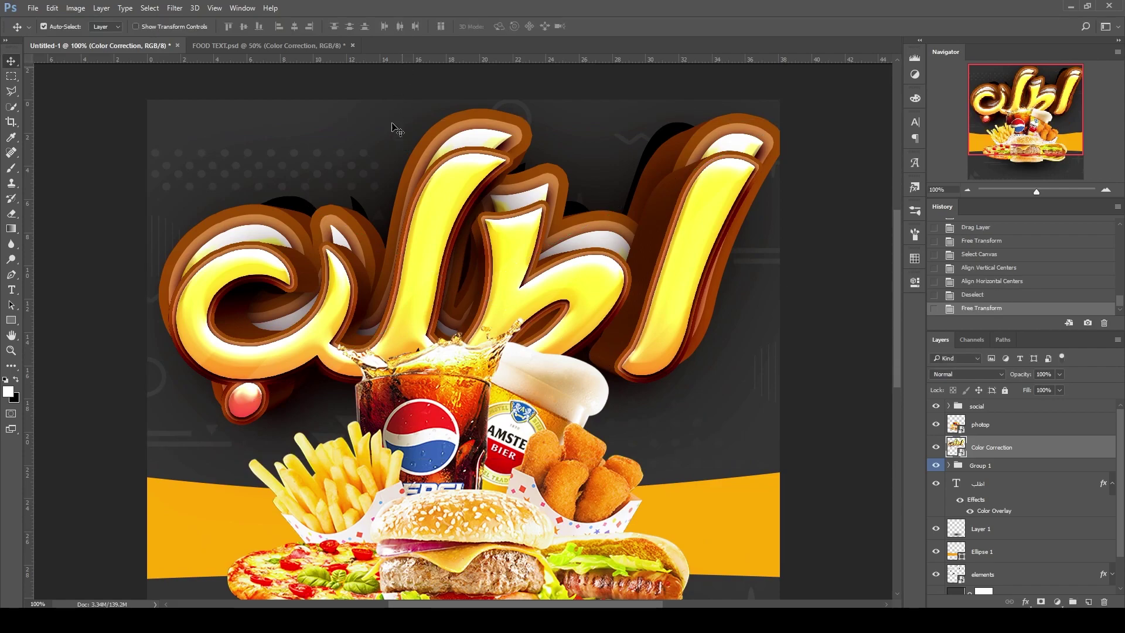
pyautogui.click(935, 424)
pyautogui.click(935, 447)
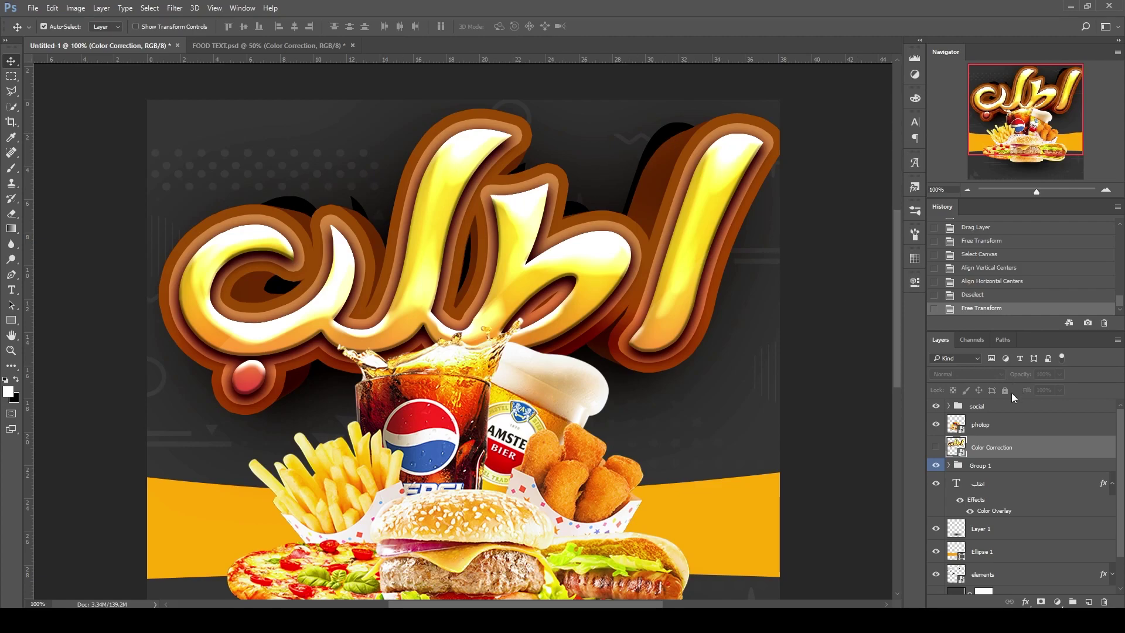
pyautogui.click(982, 465)
pyautogui.press('Delete')
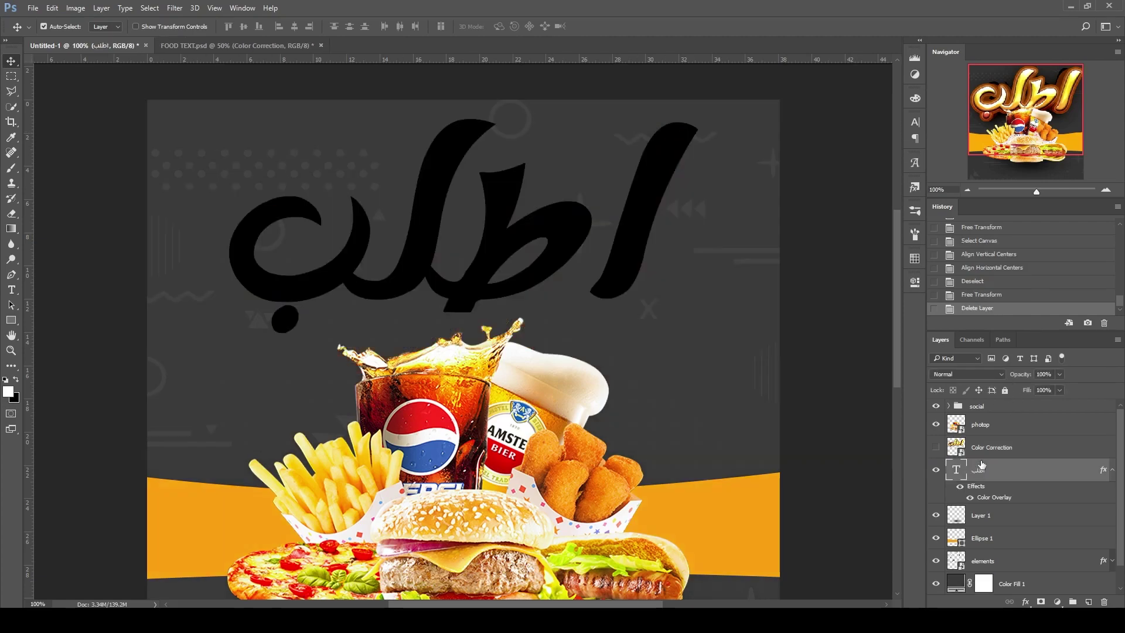
# - Show the Color Correction headline again, move it up above the food and shrink it
pyautogui.click(936, 448)
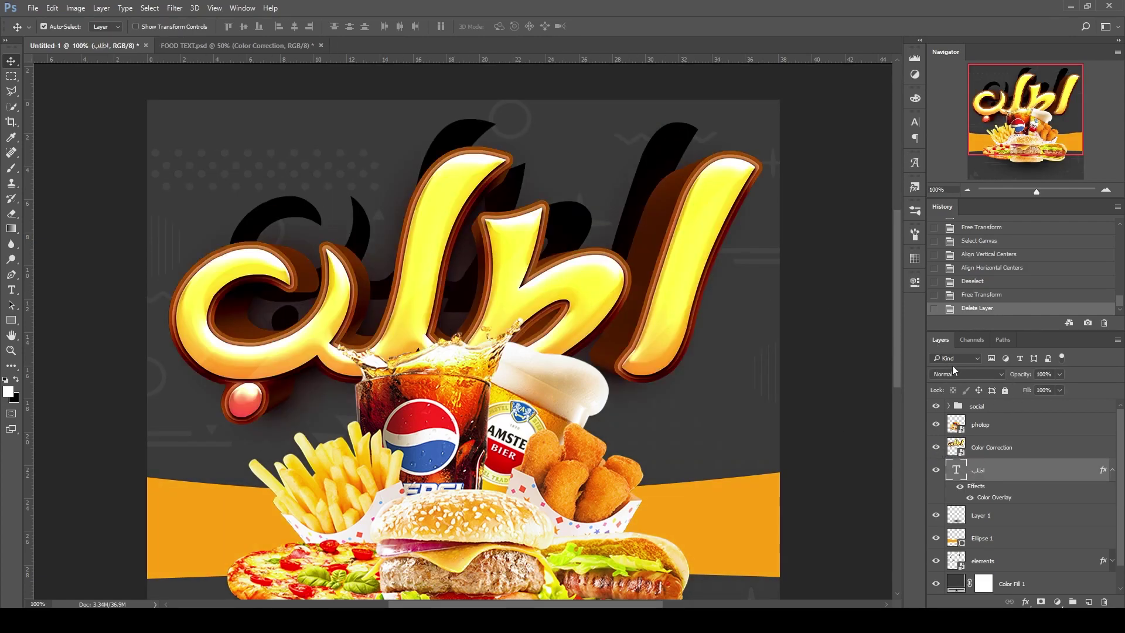
pyautogui.click(995, 447)
pyautogui.hotkey('ctrl', 't')
pyautogui.moveTo(566, 252); pyautogui.dragTo(567, 242)
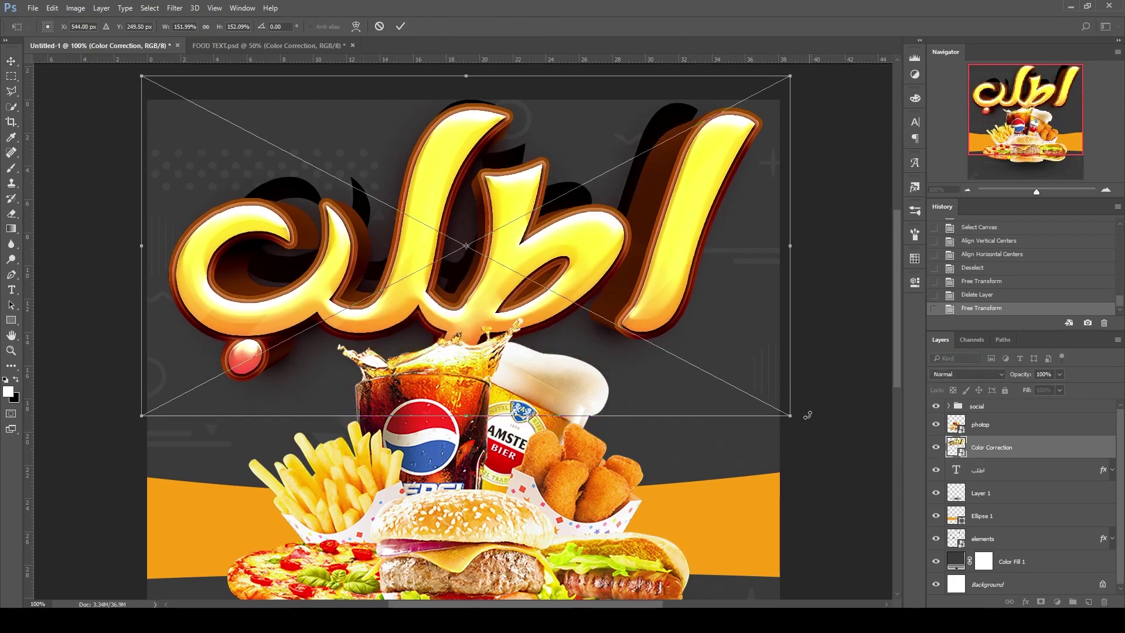
pyautogui.moveTo(792, 415); pyautogui.dragTo(691, 363)
pyautogui.press('Return')
# - Select the flat اطلب text layer together with the Color Correction headline
pyautogui.hotkey('alt', '[')
pyautogui.hotkey('ctrl', 't')
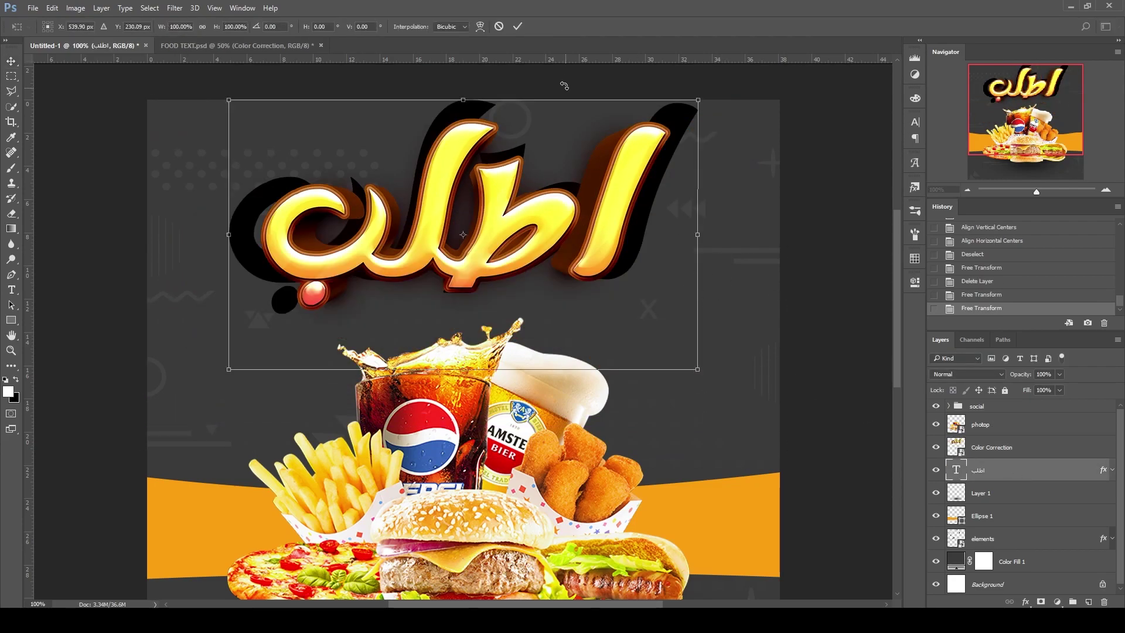
pyautogui.click(517, 28)
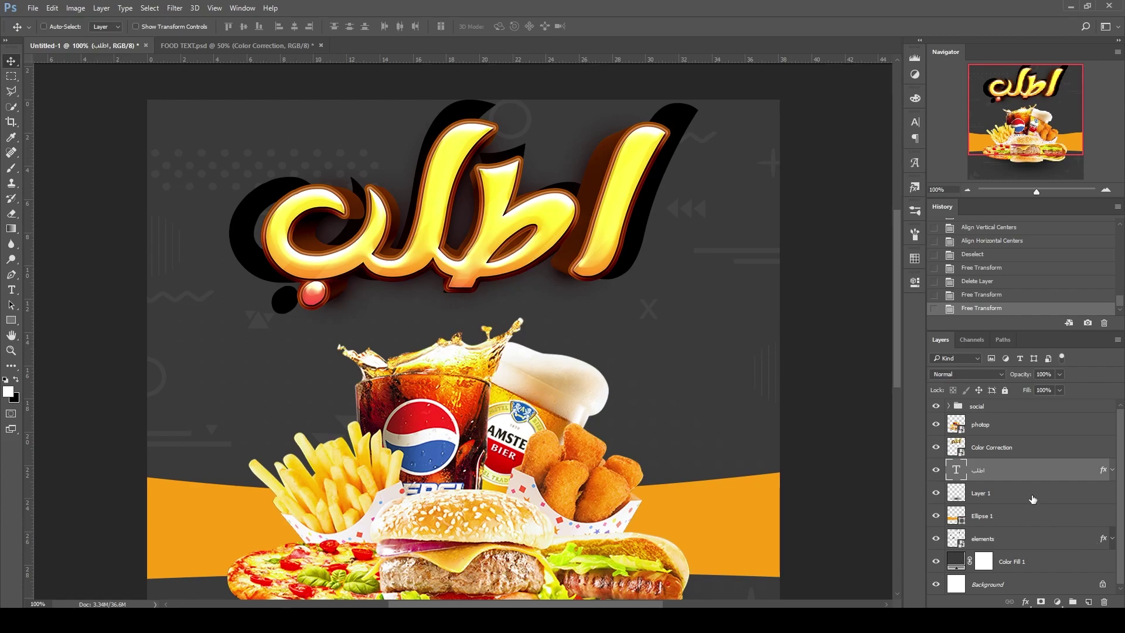
pyautogui.keyDown('shift'); pyautogui.click(1008, 447); pyautogui.keyUp('shift')
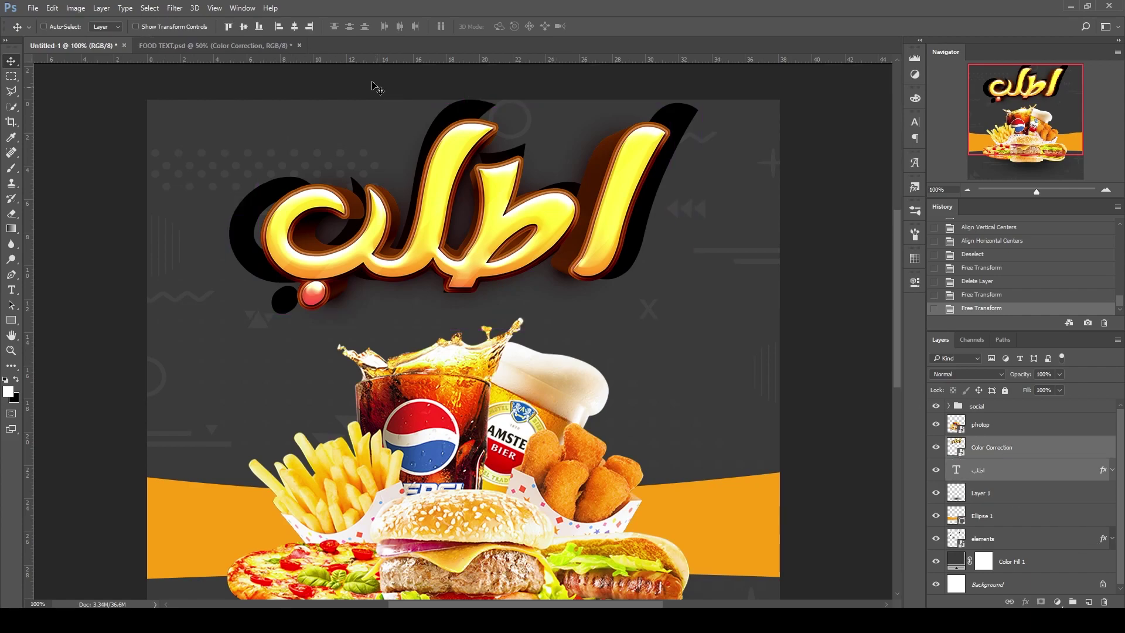
# - Centre both headline layers on the canvas and move them back up above the food
pyautogui.hotkey('ctrl', 'a')
pyautogui.click(243, 27)
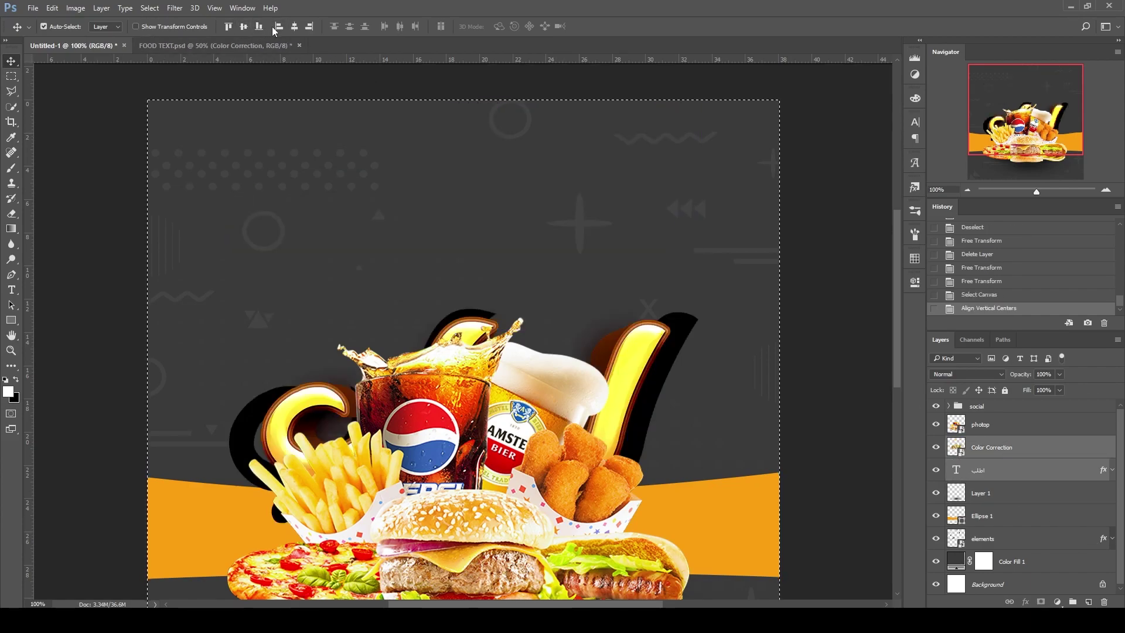
pyautogui.click(294, 26)
pyautogui.hotkey('ctrl', 'd')
pyautogui.hotkey('ctrl', 't')
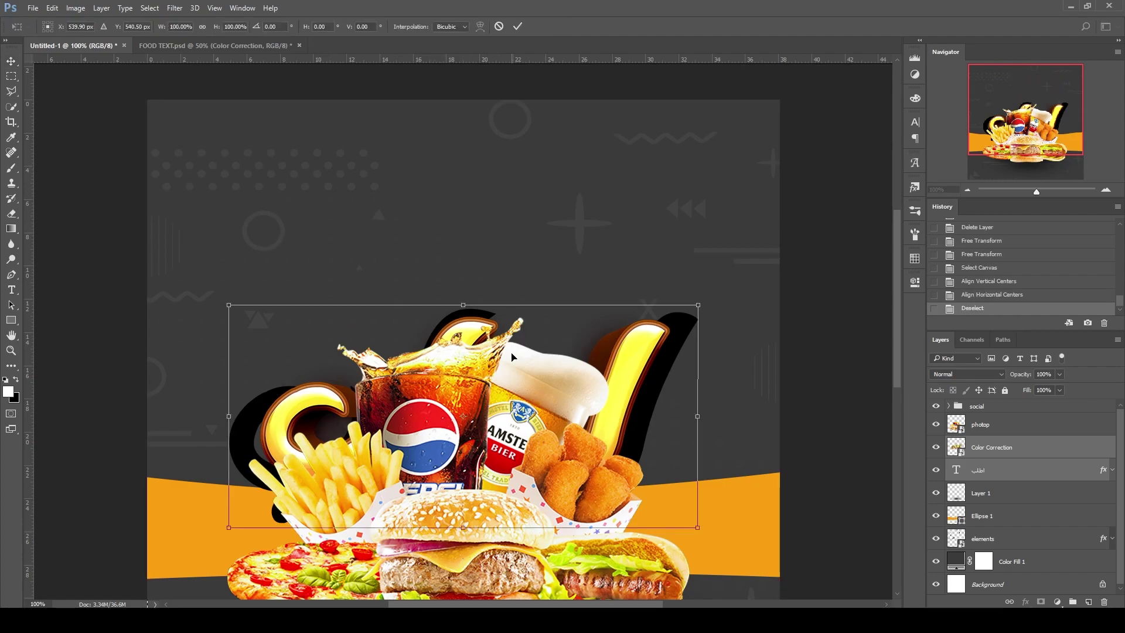
pyautogui.moveTo(508, 408); pyautogui.dragTo(496, 79)
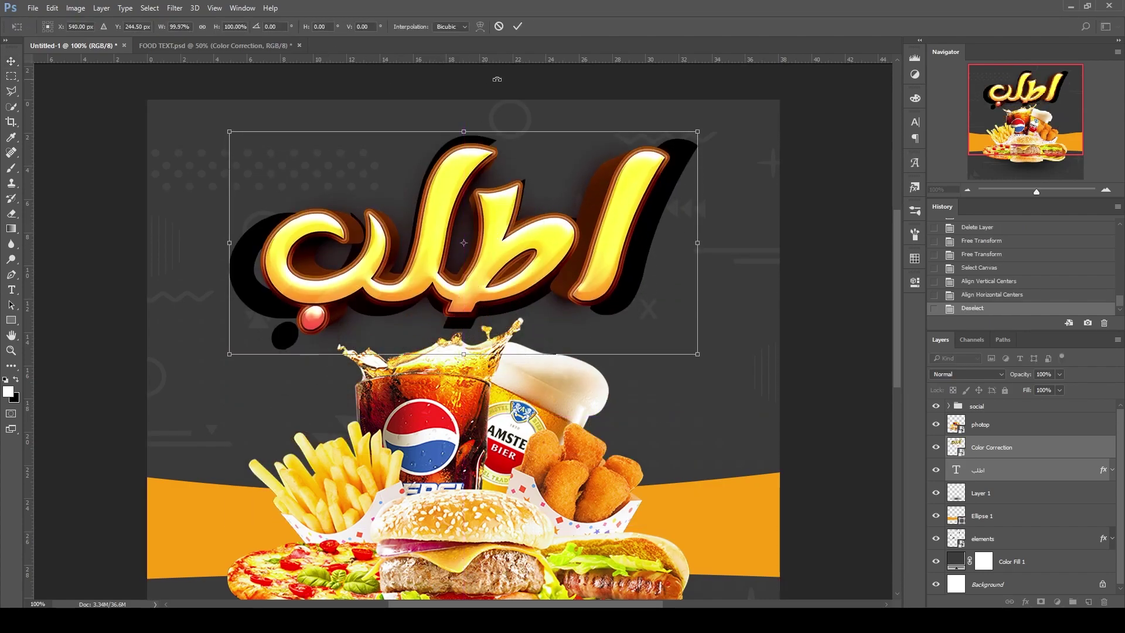
pyautogui.click(518, 27)
# - Place the اطلب text above Color Correction and shrink it to about 85%
pyautogui.moveTo(995, 470); pyautogui.dragTo(996, 440)
pyautogui.hotkey('ctrl', 't')
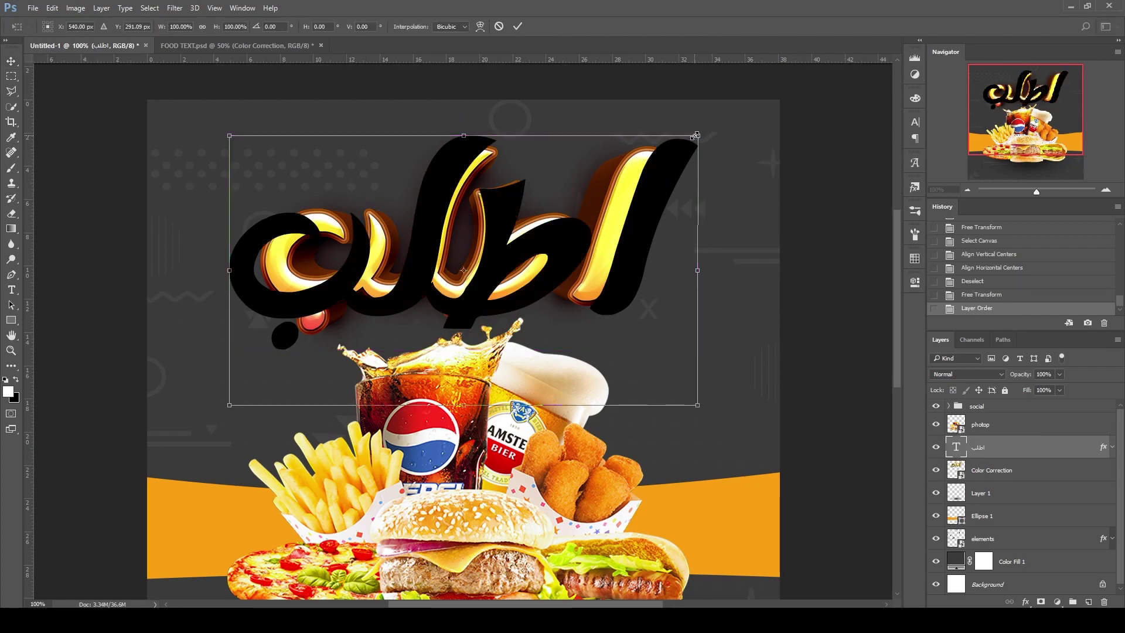
pyautogui.moveTo(697, 132)
pyautogui.mouseDown()
pyautogui.moveTo(652, 141)
pyautogui.moveTo(664, 145)
pyautogui.mouseUp()
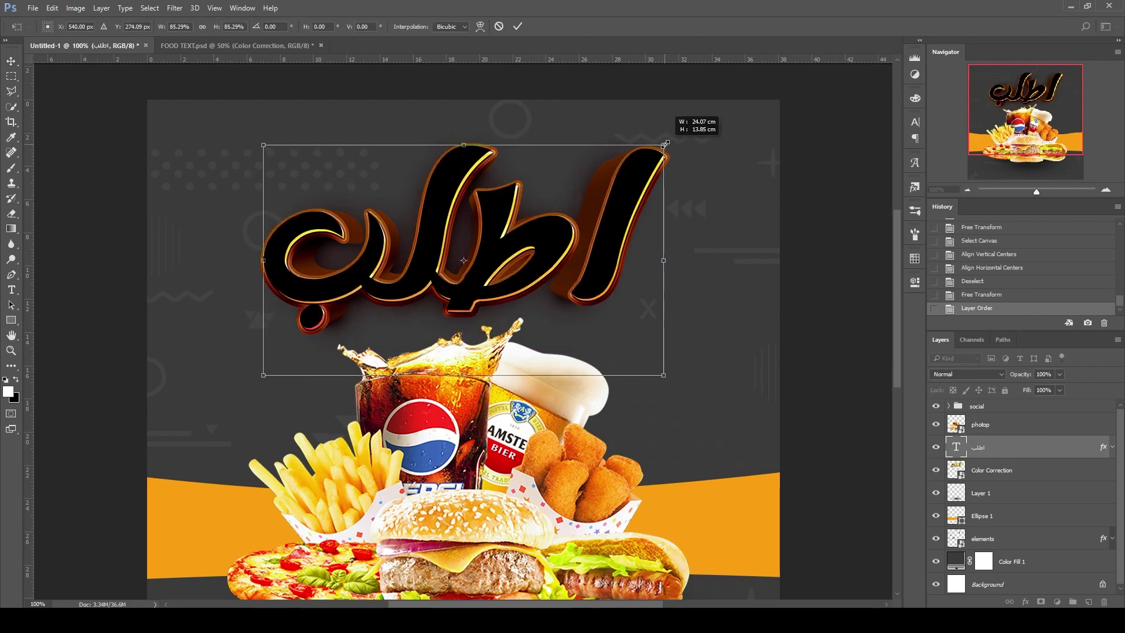
pyautogui.press('Right')
pyautogui.press('Right')
pyautogui.press('Right')
pyautogui.press('Down')
pyautogui.press('Down')
pyautogui.press('Down')
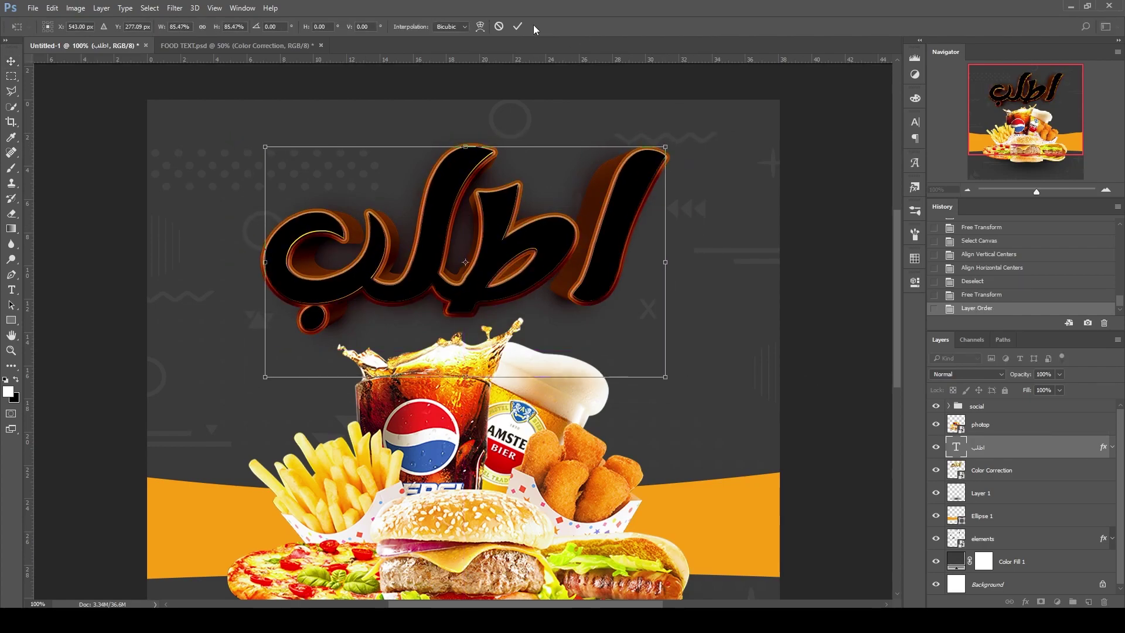
pyautogui.click(518, 26)
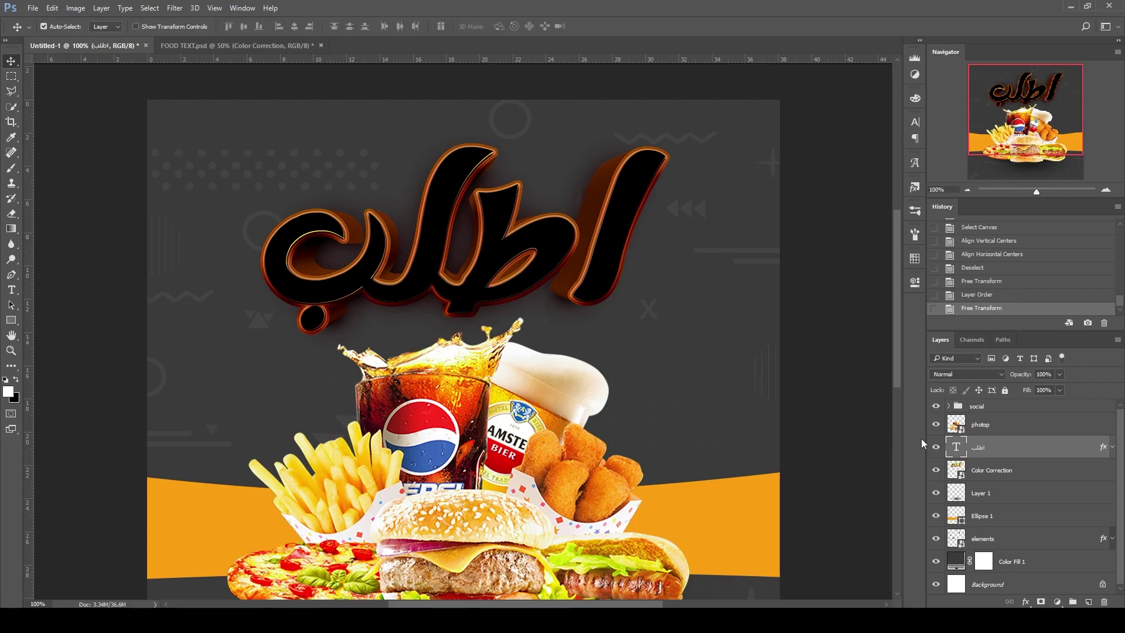
# - Hide the 3D headline layers, show the black اطلب text, and duplicate that layer
pyautogui.click(936, 469)
pyautogui.click(935, 447)
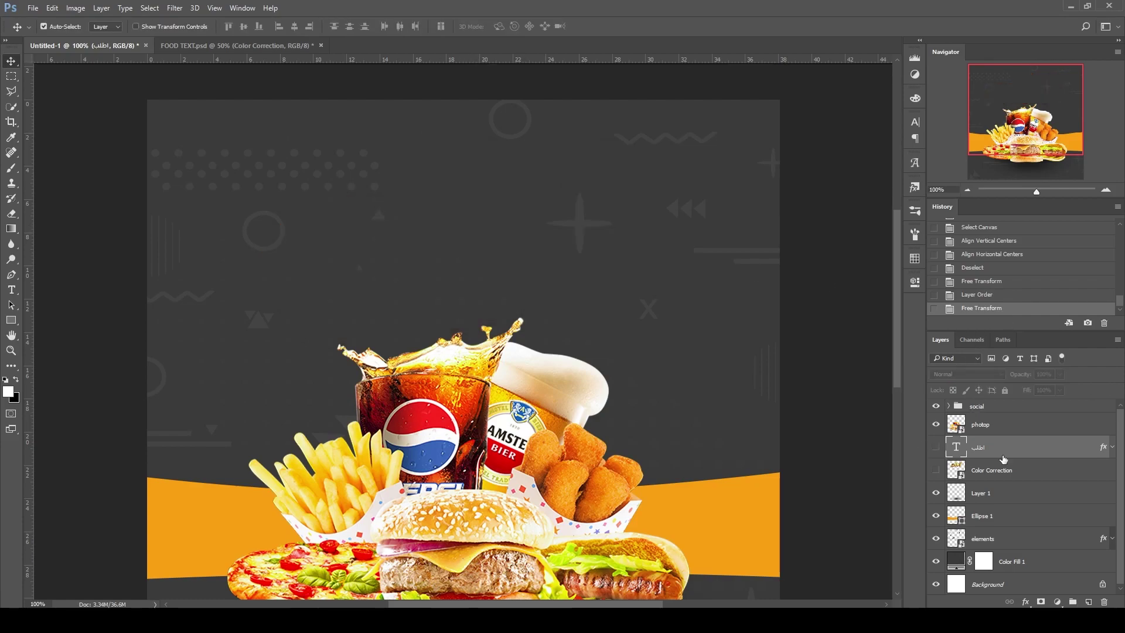
pyautogui.click(935, 447)
pyautogui.moveTo(984, 447); pyautogui.dragTo(1084, 600)
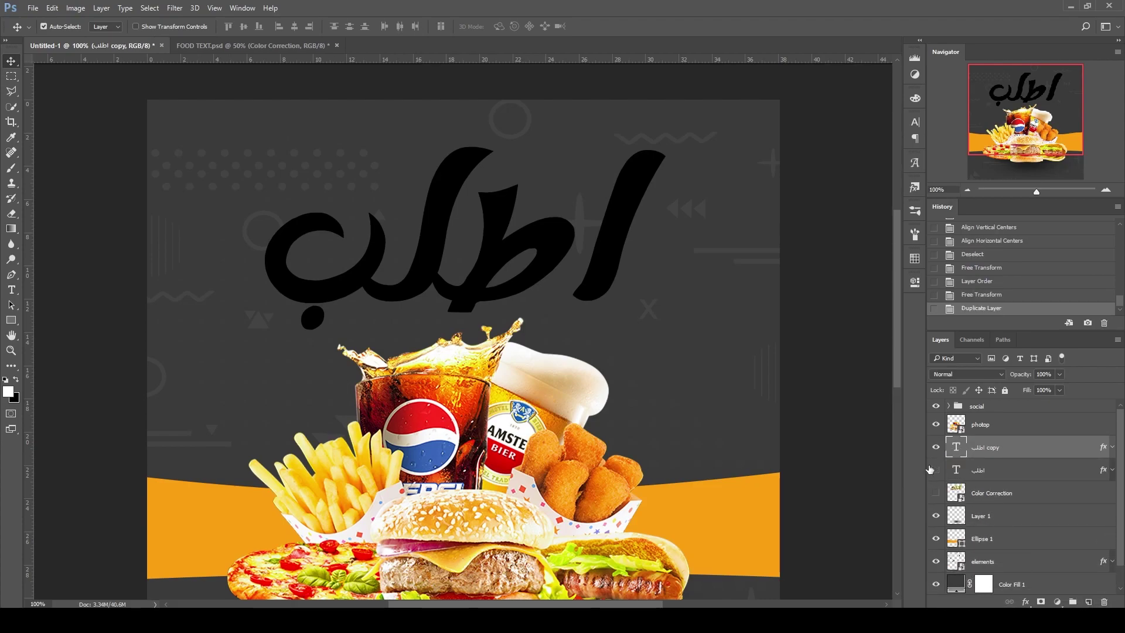
# - Replace the copied headline's wording اطلب with دلوقت and commit the edit
pyautogui.click(4, 290)
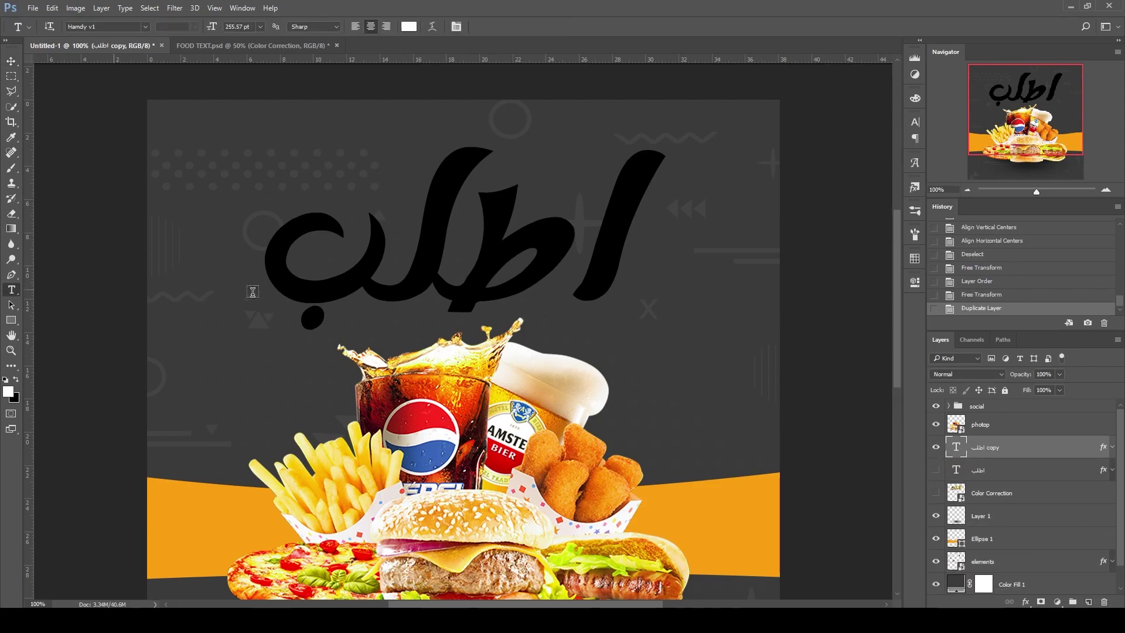
pyautogui.click(378, 265)
pyautogui.hotkey('ctrl', 'a')
pyautogui.write('دلوقت')
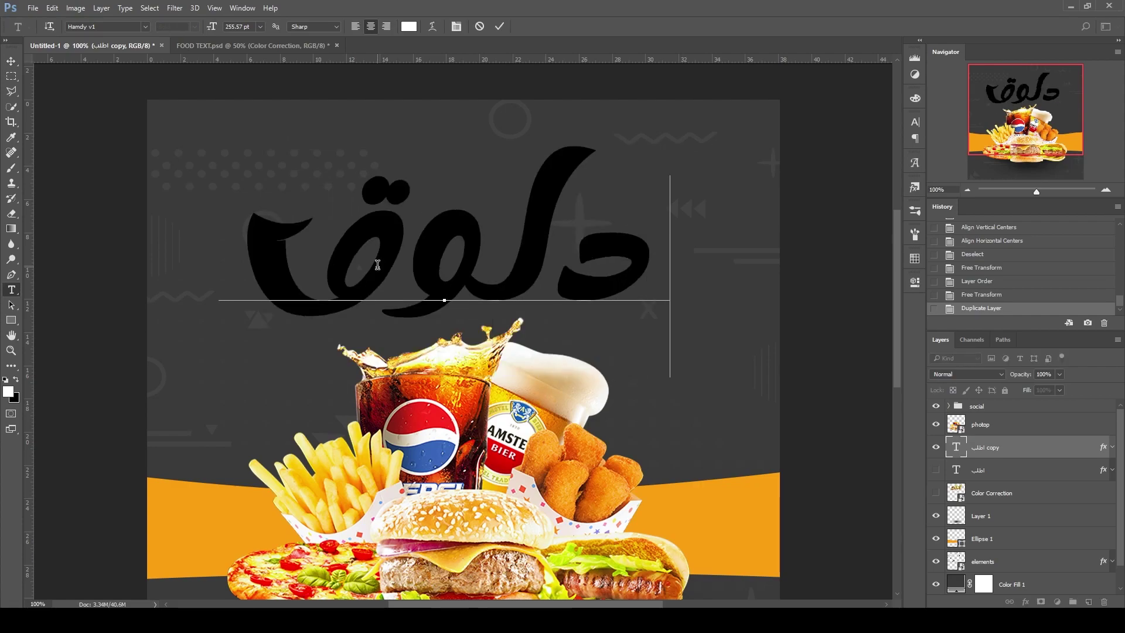
pyautogui.click(499, 26)
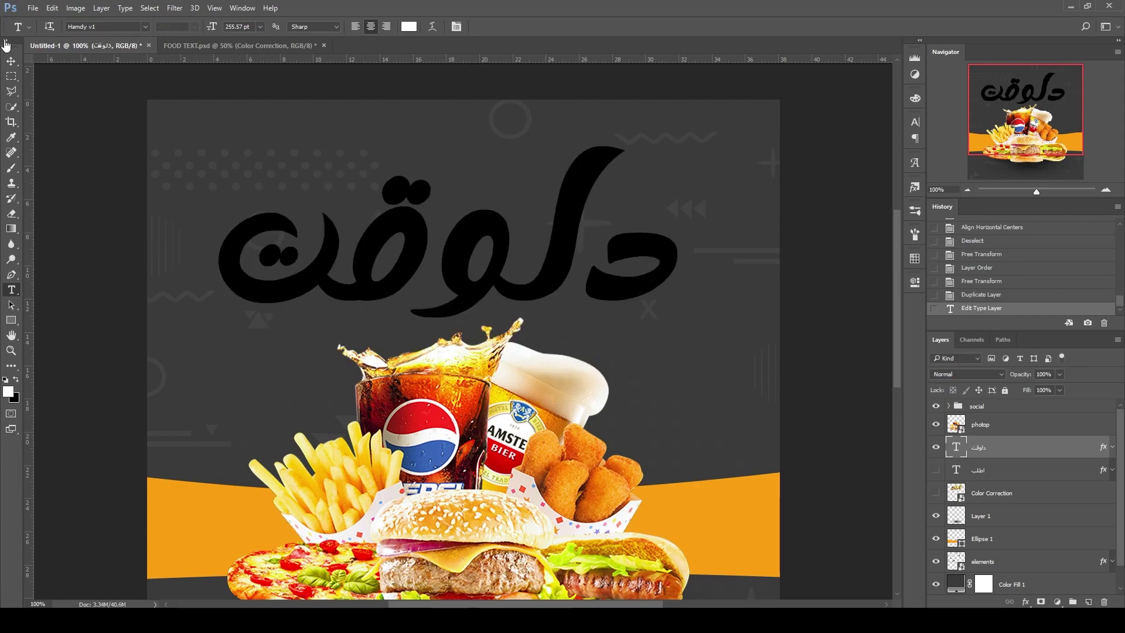
pyautogui.click(12, 60)
# - Open the FOOD TEXT template's smart object and drag the دلوقت text layer into it
pyautogui.click(237, 45)
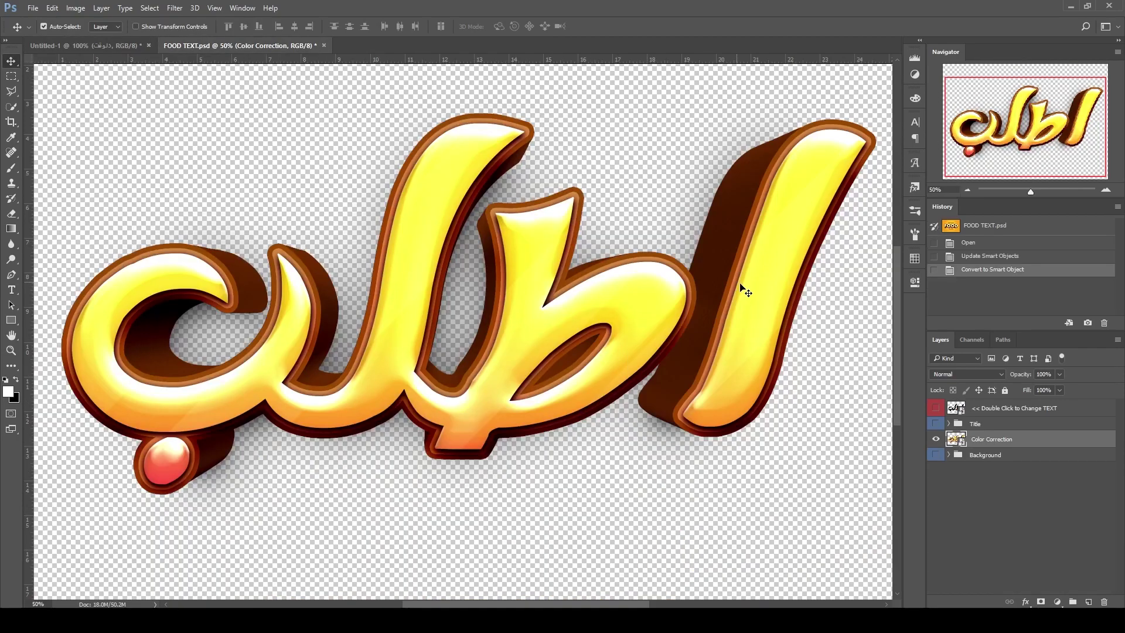
pyautogui.click(977, 243)
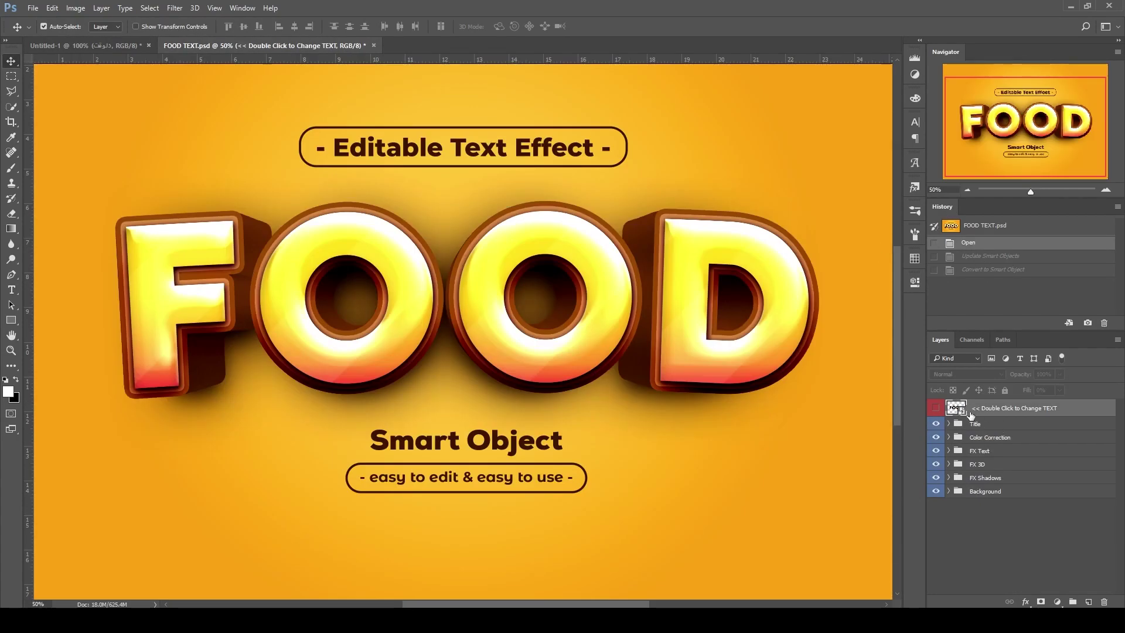
pyautogui.doubleClick(956, 408)
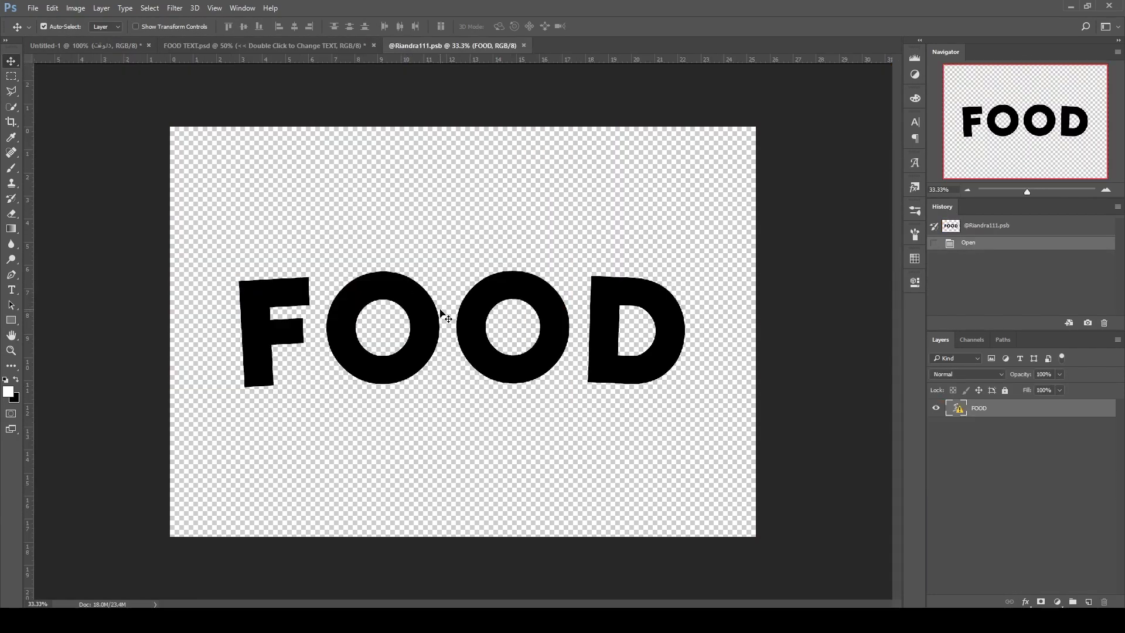
pyautogui.click(123, 46)
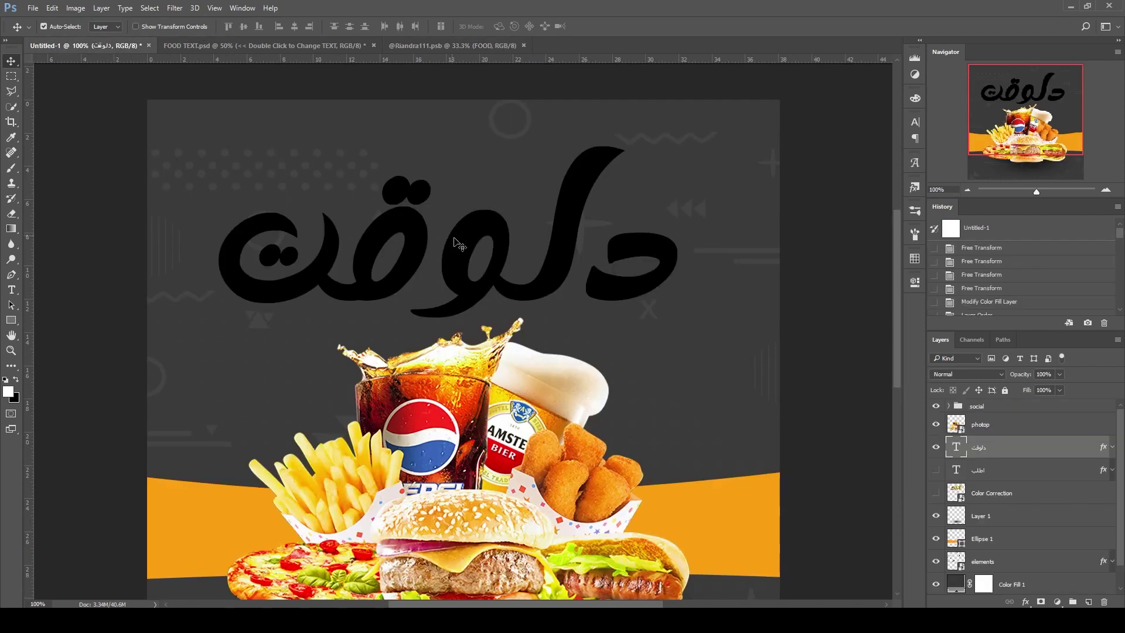
pyautogui.moveTo(996, 448)
pyautogui.mouseDown()
pyautogui.moveTo(418, 46)
pyautogui.moveTo(475, 284)
pyautogui.mouseUp()
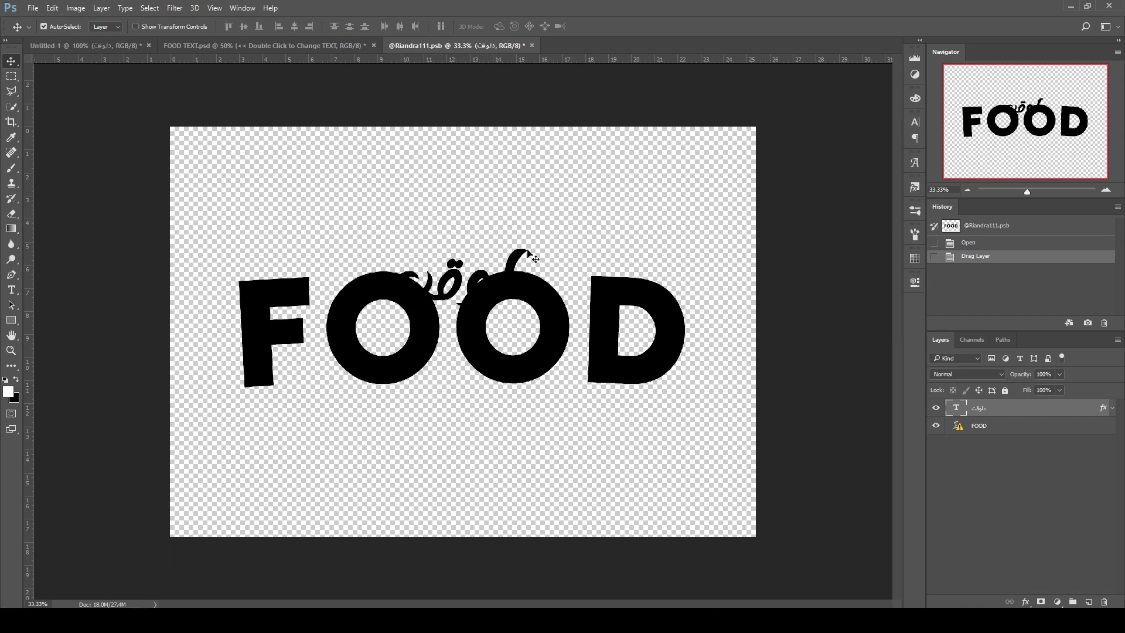
# - Scale the دلوقت text to cover FOOD and centre it on the canvas
pyautogui.hotkey('ctrl', 't')
pyautogui.moveTo(545, 247); pyautogui.dragTo(714, 163)
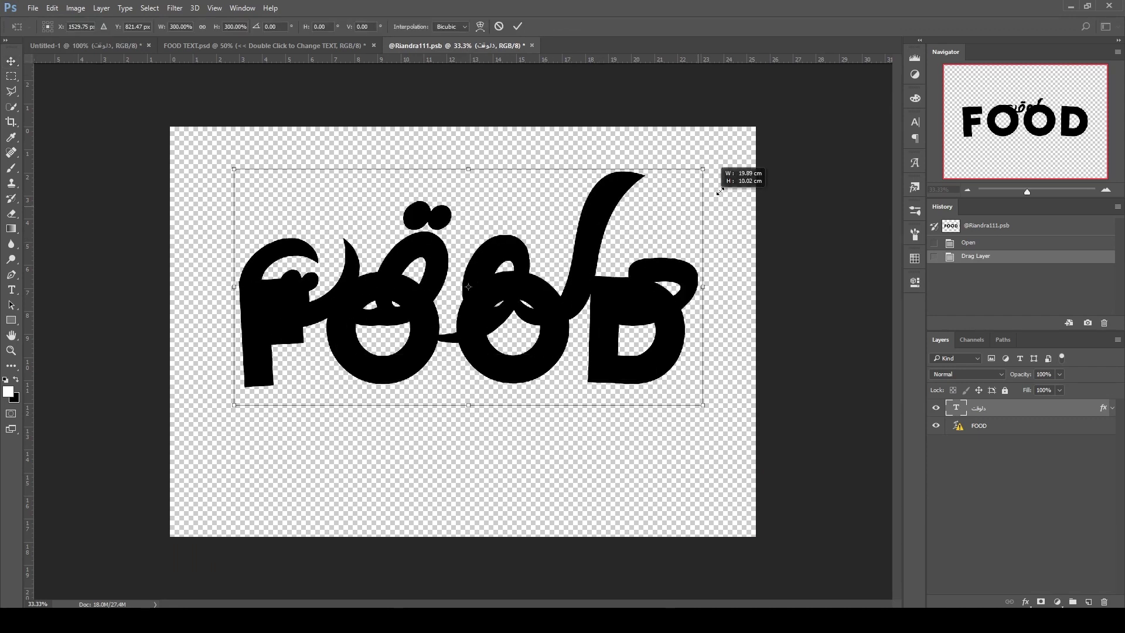
pyautogui.click(517, 26)
pyautogui.hotkey('ctrl', 'a')
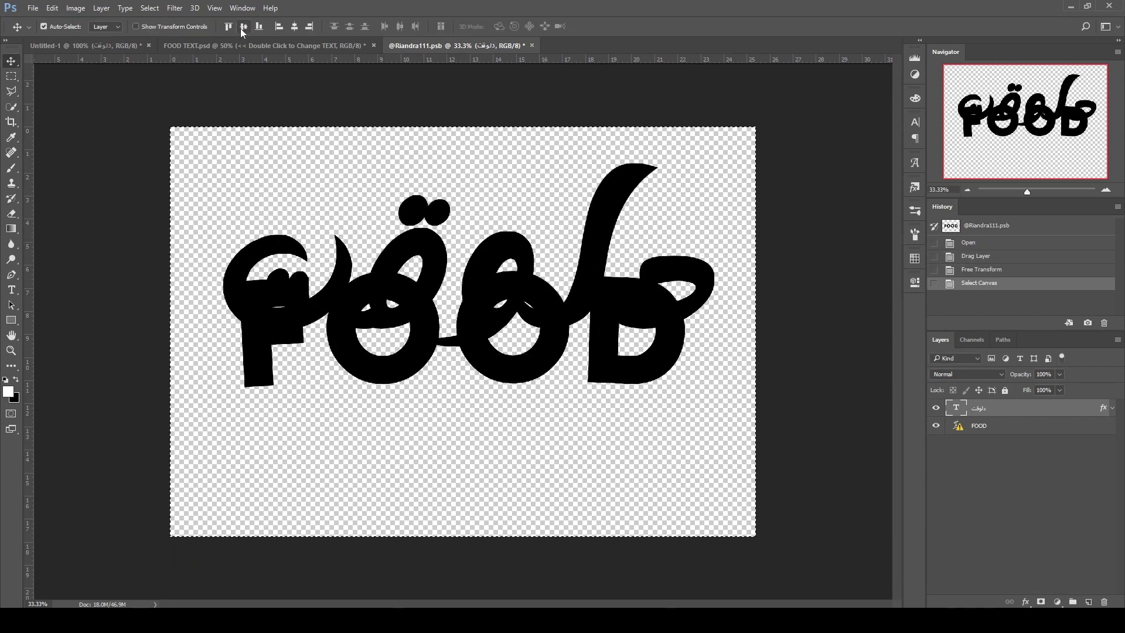
pyautogui.click(243, 26)
pyautogui.click(294, 27)
pyautogui.hotkey('ctrl', 'd')
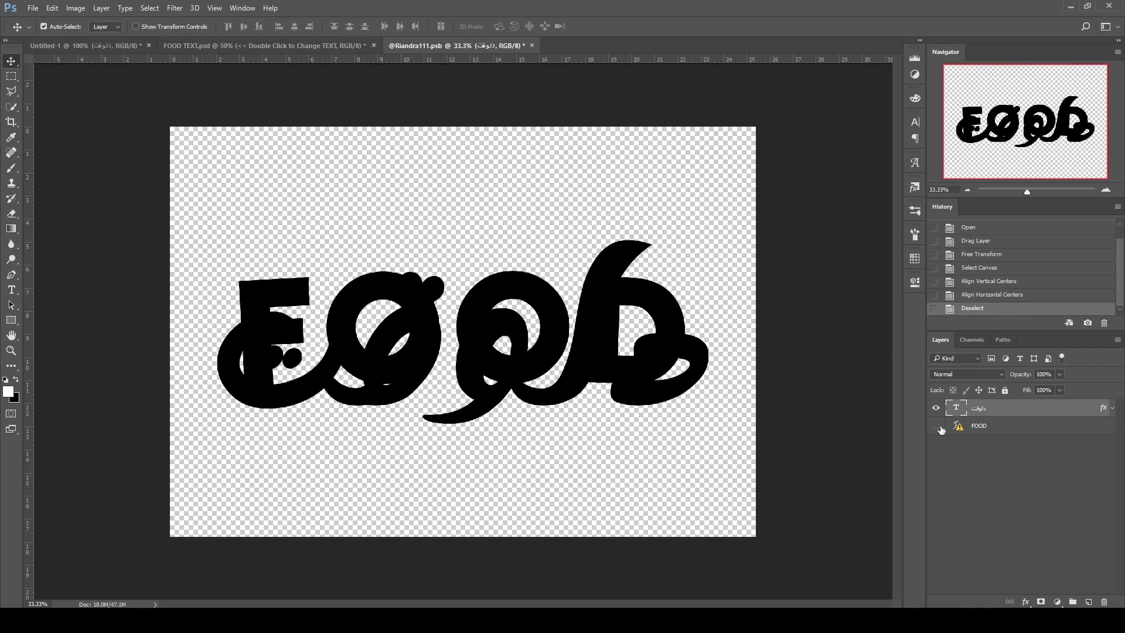
# - Hide the original FOOD lettering, then close and save the smart object
pyautogui.click(936, 426)
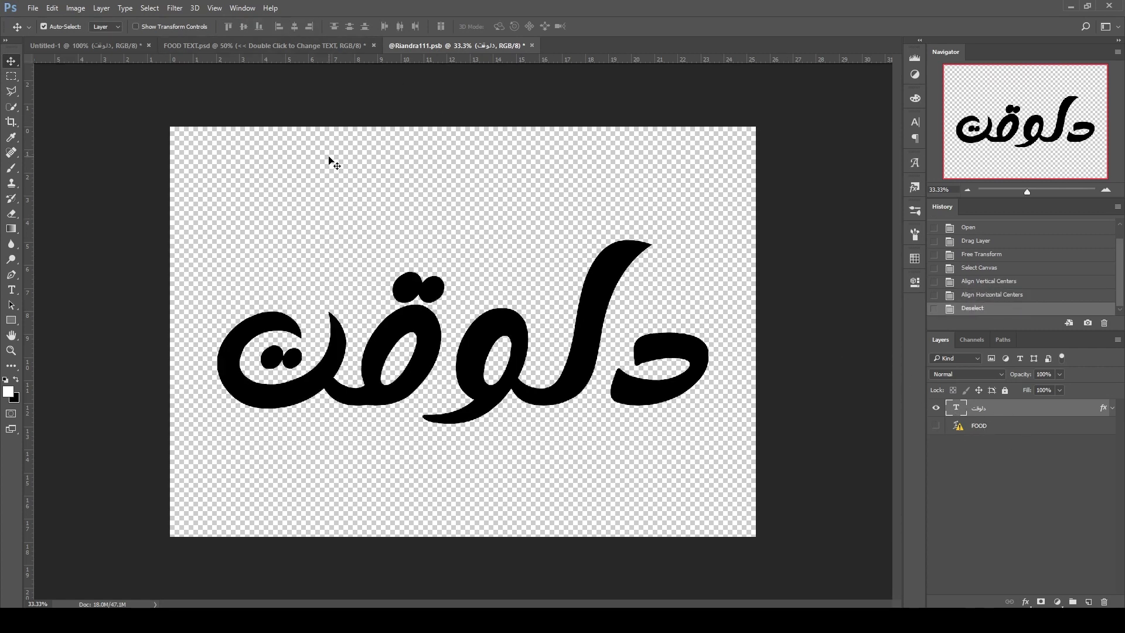
pyautogui.click(532, 45)
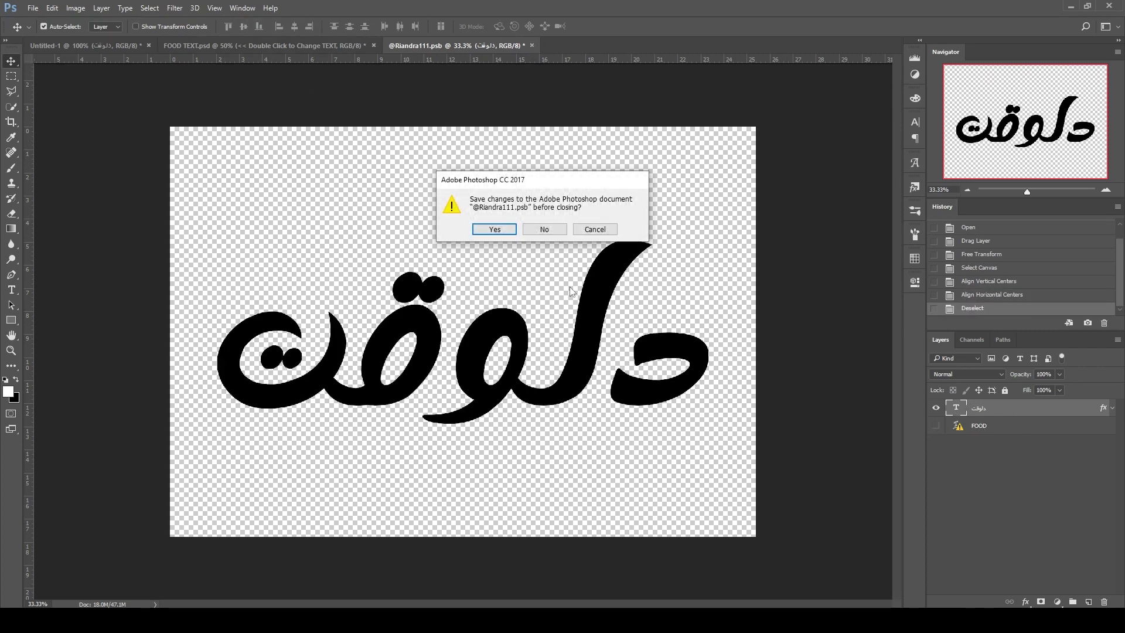
pyautogui.click(513, 232)
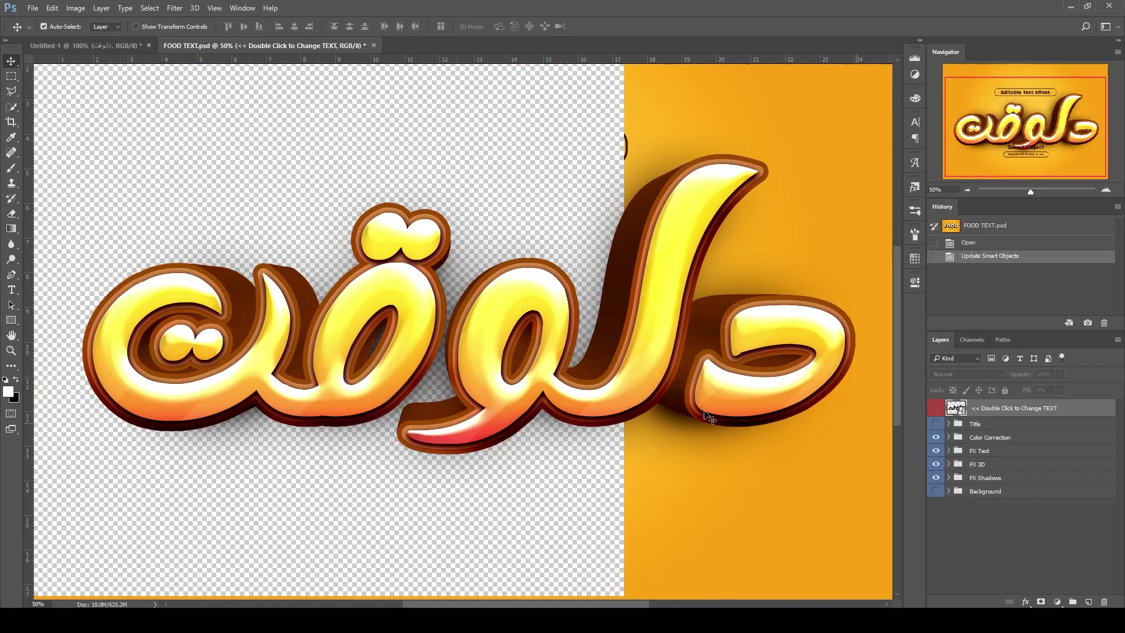
# - Convert the Color Correction through FX Shadows groups to one smart object and drag it into Untitled-1
pyautogui.click(984, 440)
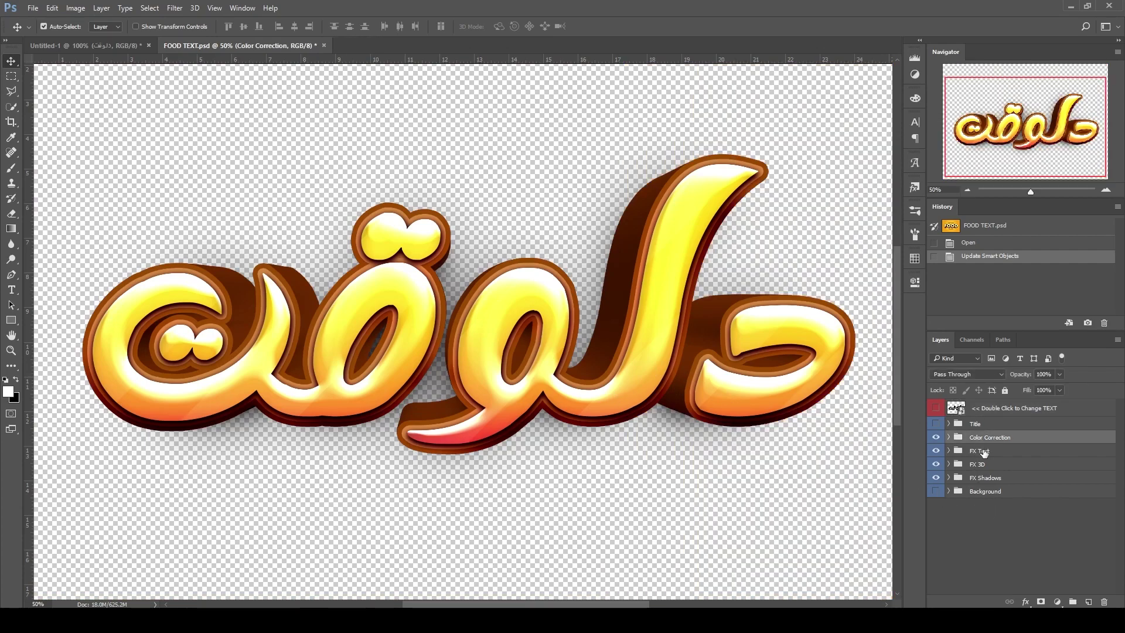
pyautogui.keyDown('shift'); pyautogui.click(981, 478); pyautogui.keyUp('shift')
pyautogui.rightClick(978, 457)
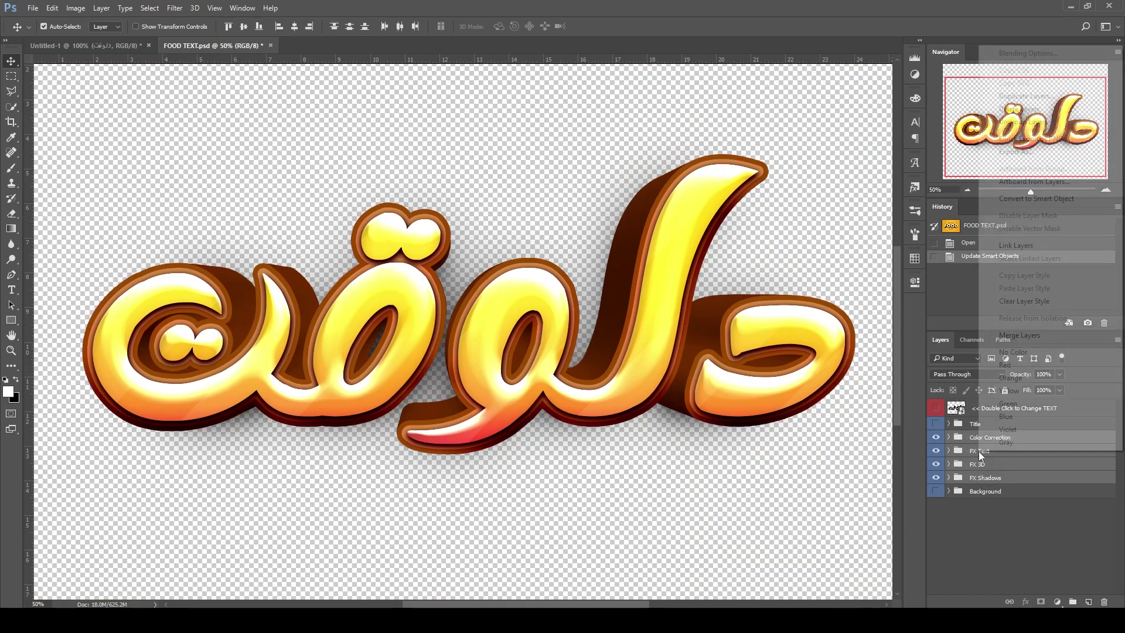
pyautogui.click(1022, 200)
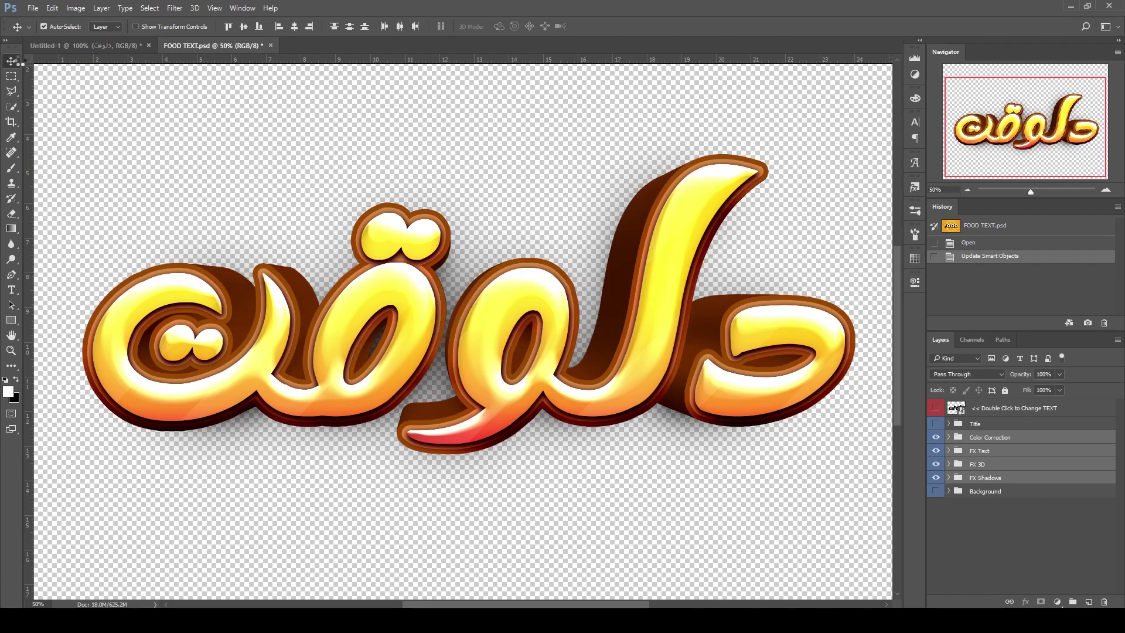
pyautogui.moveTo(996, 439)
pyautogui.mouseDown()
pyautogui.moveTo(106, 46)
pyautogui.moveTo(513, 343)
pyautogui.mouseUp()
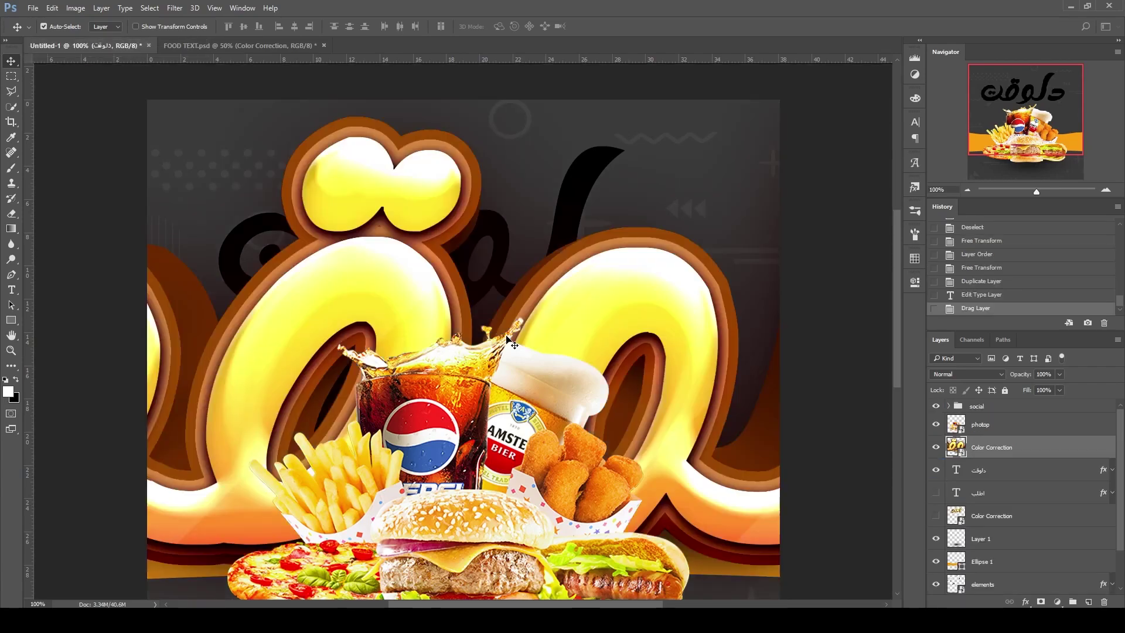
# - Scale down the imported 3D دلوقت title from its corner
pyautogui.hotkey('ctrl', '-')
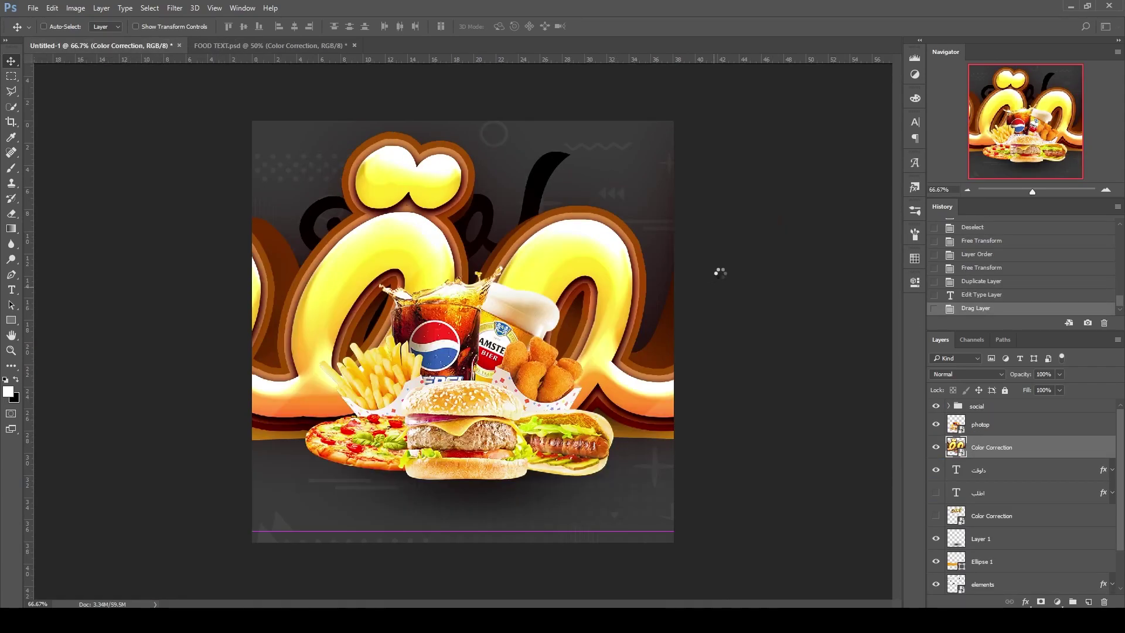
pyautogui.hotkey('ctrl', 'shift', 'alt', 'e')
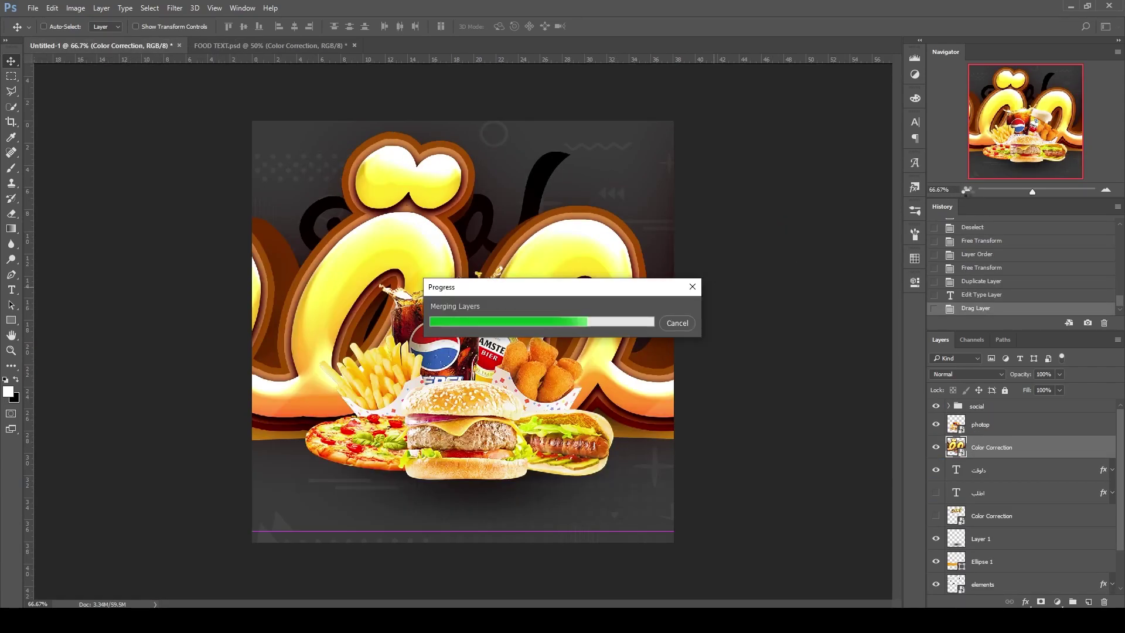
pyautogui.hotkey('ctrl', 't')
pyautogui.click(966, 190)
pyautogui.moveTo(766, 171)
pyautogui.mouseDown()
pyautogui.moveTo(513, 231)
pyautogui.moveTo(799, 144)
pyautogui.mouseUp()
pyautogui.hotkey('ctrl', '+')
pyautogui.hotkey('ctrl', '+')
pyautogui.hotkey('ctrl', '+')
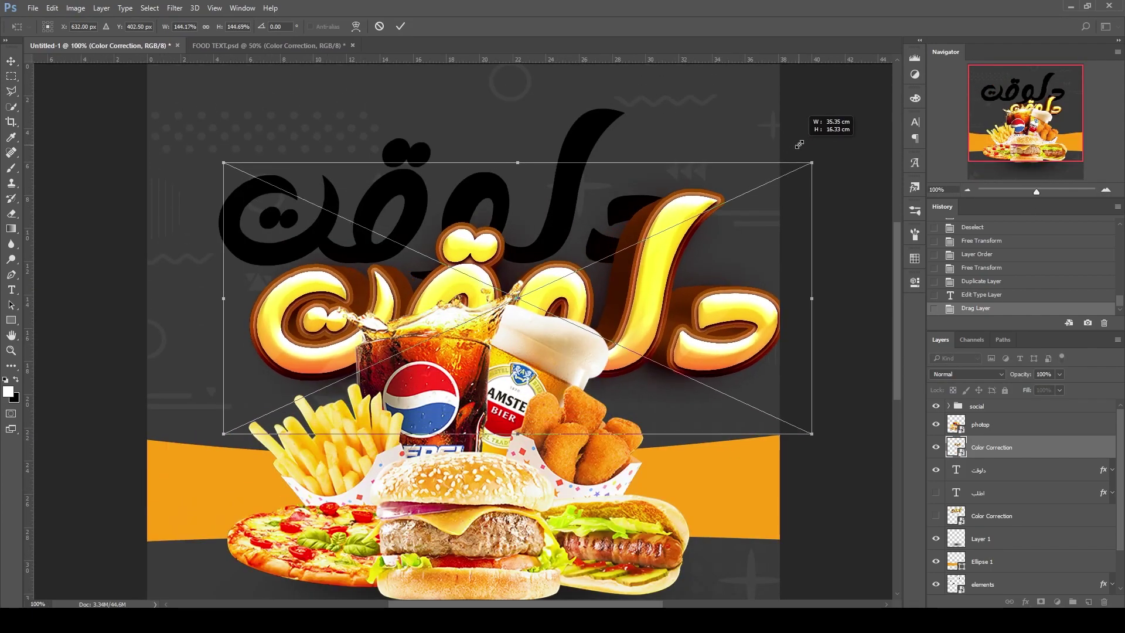
pyautogui.press('v')
pyautogui.click(497, 228)
# - Centre the 3D title on the canvas and move it up toward the top
pyautogui.hotkey('ctrl', 'a')
pyautogui.click(243, 26)
pyautogui.click(294, 26)
pyautogui.hotkey('ctrl', 'd')
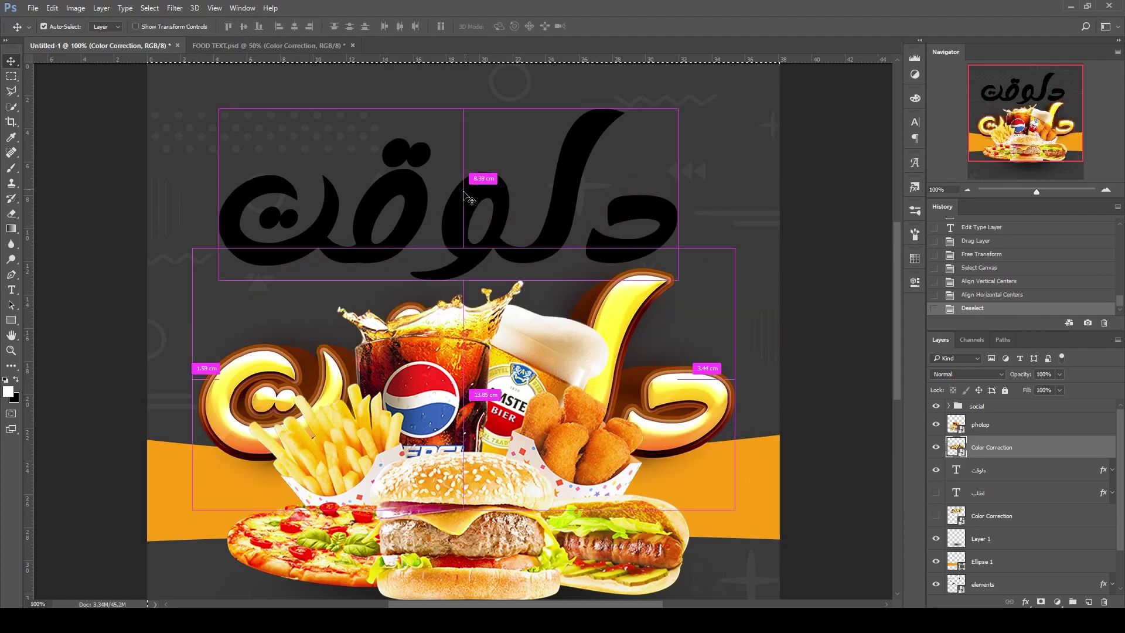
pyautogui.hotkey('ctrl', 't')
pyautogui.moveTo(468, 374); pyautogui.dragTo(468, 190)
pyautogui.press('Return')
# - Put the black دلوقت text above Color Correction, centre it, and enlarge it over the 3D title
pyautogui.moveTo(978, 470); pyautogui.dragTo(988, 429)
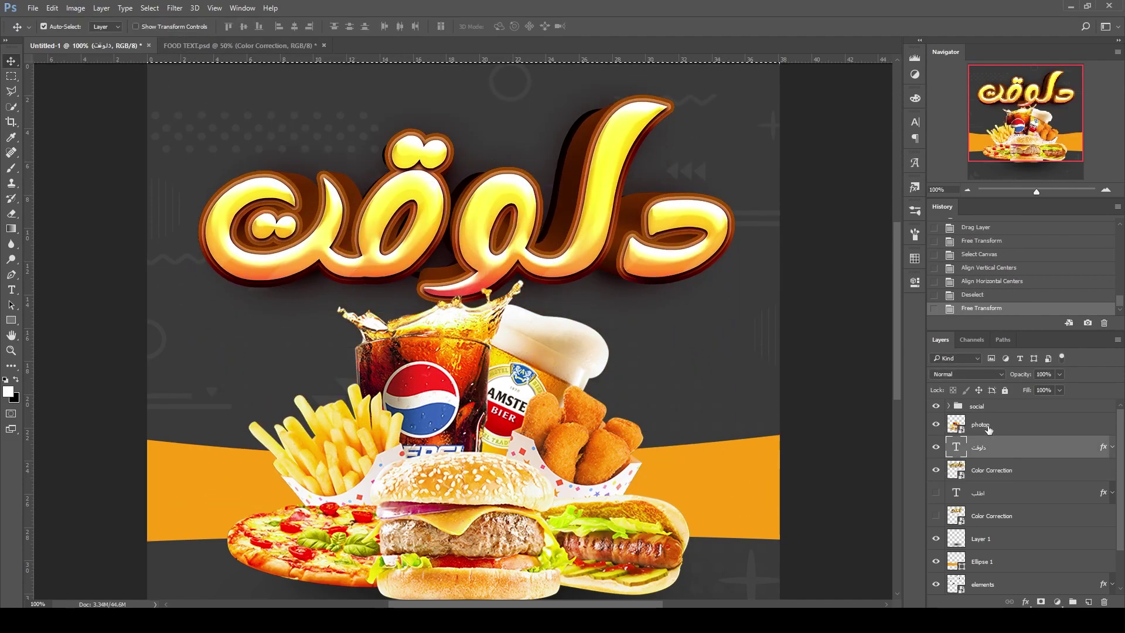
pyautogui.hotkey('ctrl', 'a')
pyautogui.click(243, 26)
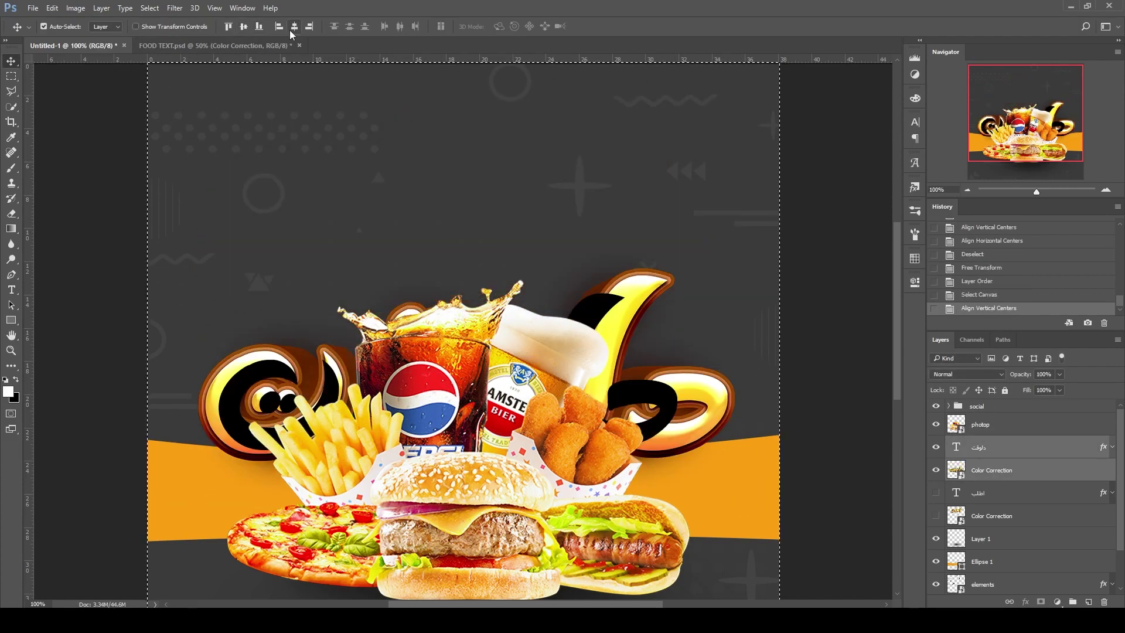
pyautogui.click(294, 27)
pyautogui.hotkey('ctrl', 'd')
pyautogui.hotkey('ctrl', 't')
pyautogui.moveTo(462, 404); pyautogui.dragTo(463, 225)
pyautogui.press('Return')
pyautogui.hotkey('ctrl', 't')
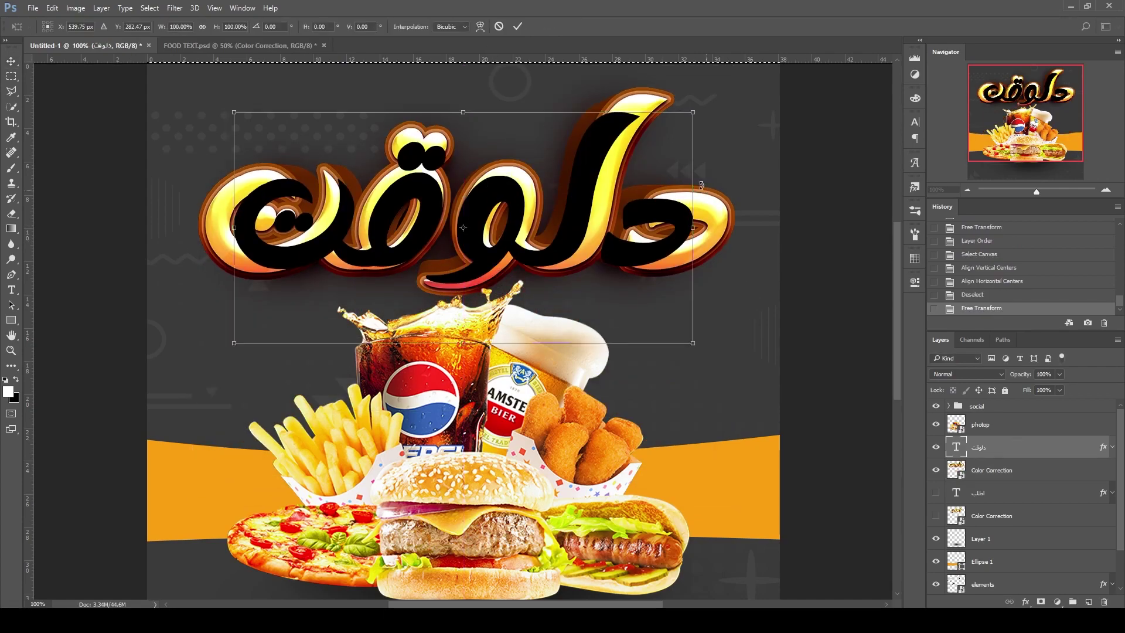
pyautogui.moveTo(693, 112); pyautogui.dragTo(727, 94)
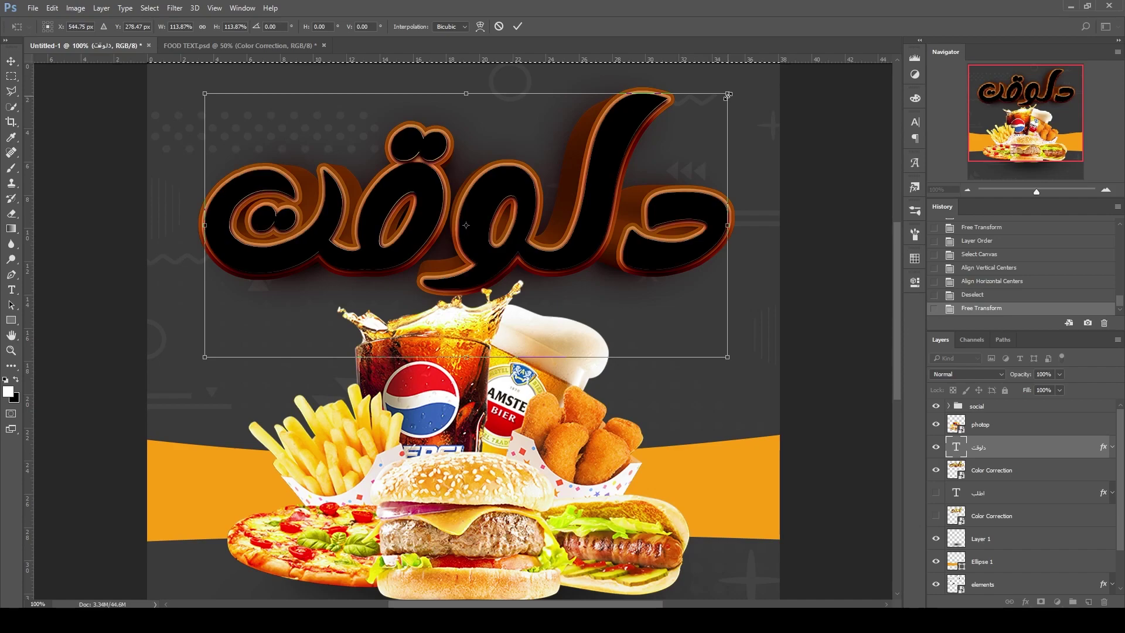
pyautogui.click(518, 25)
# - Hide the black text layer and select the 3D title layer for transforming
pyautogui.click(936, 447)
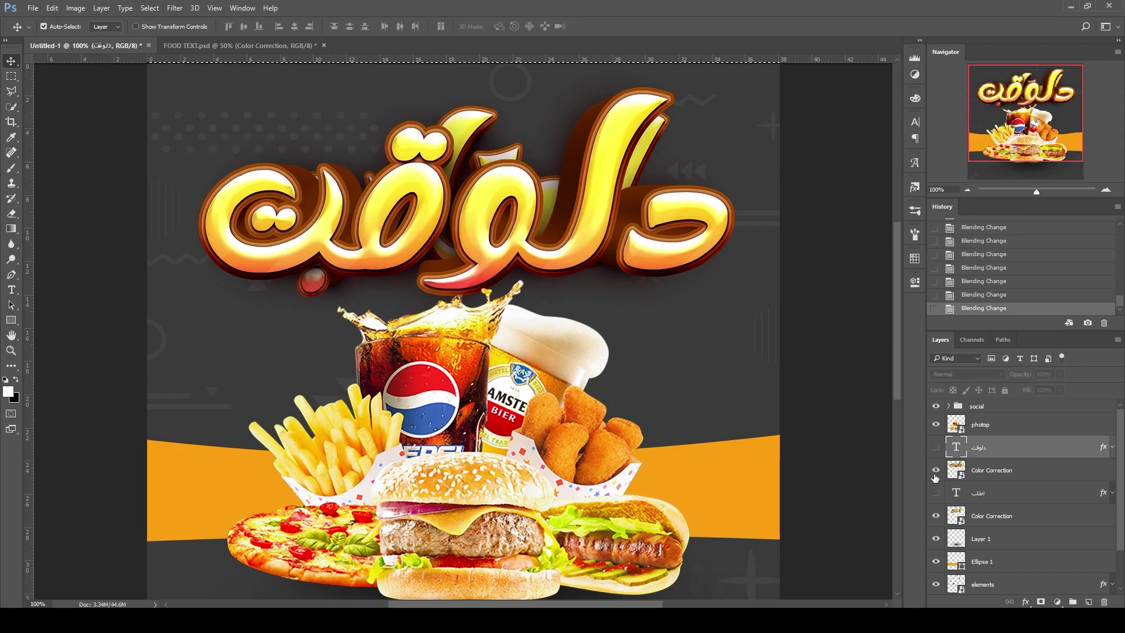
pyautogui.click(984, 431)
pyautogui.click(966, 470)
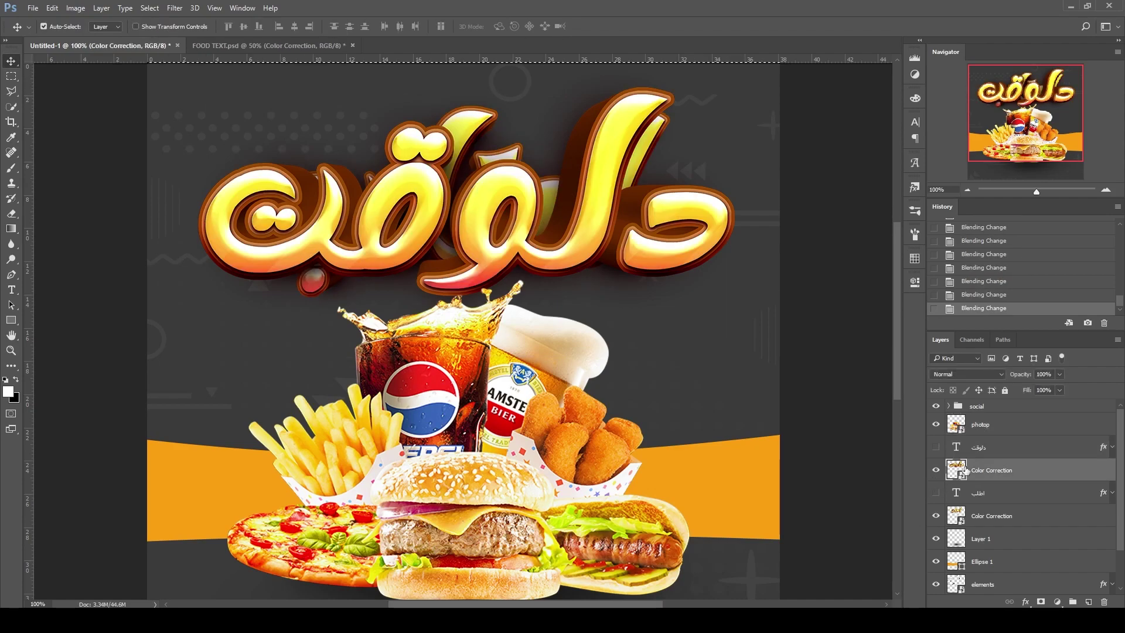
pyautogui.hotkey('ctrl', 't')
# - Move the 3D title down about 5 cm, shrink it, and shift the smaller word left
pyautogui.scroll(1, 463, 328)
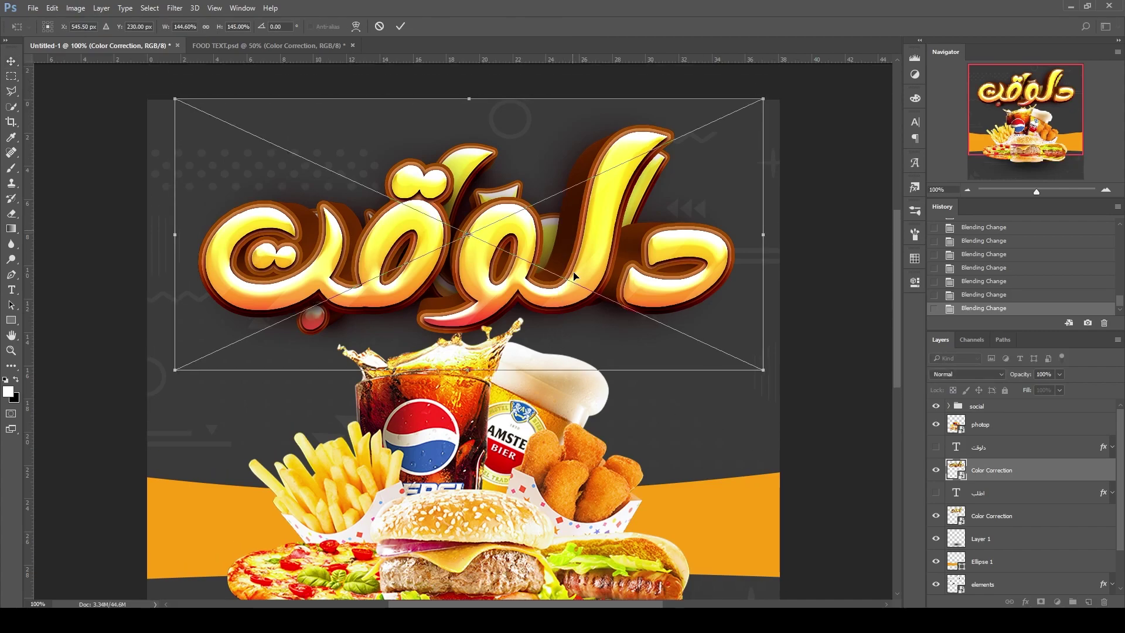
pyautogui.moveTo(577, 234); pyautogui.dragTo(577, 317)
pyautogui.moveTo(761, 182); pyautogui.dragTo(649, 233)
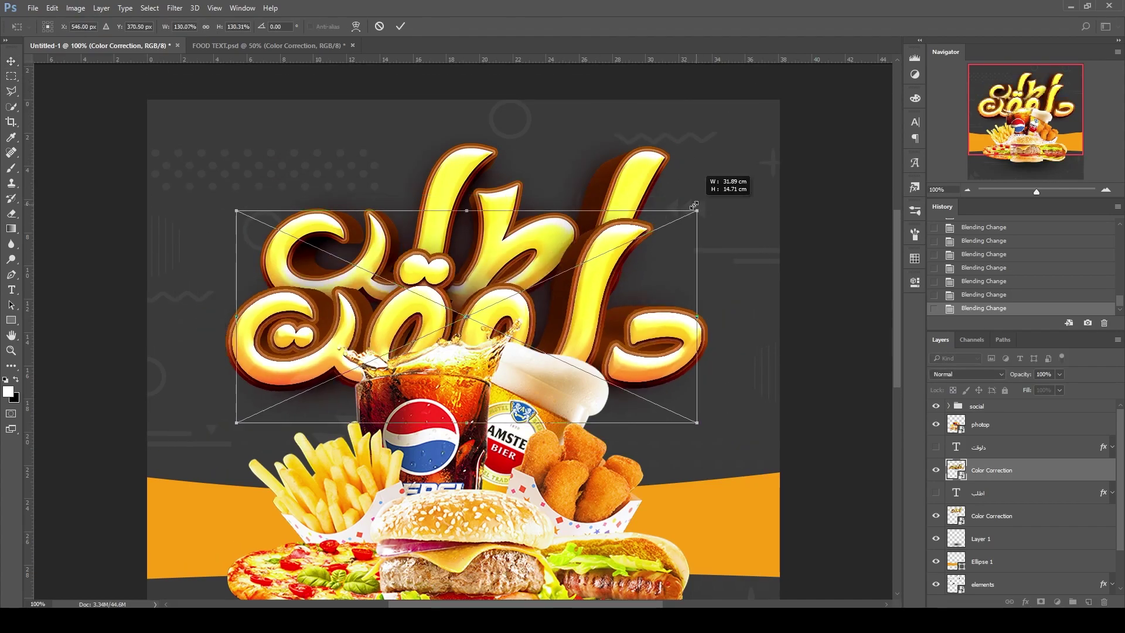
pyautogui.moveTo(580, 273); pyautogui.dragTo(457, 289)
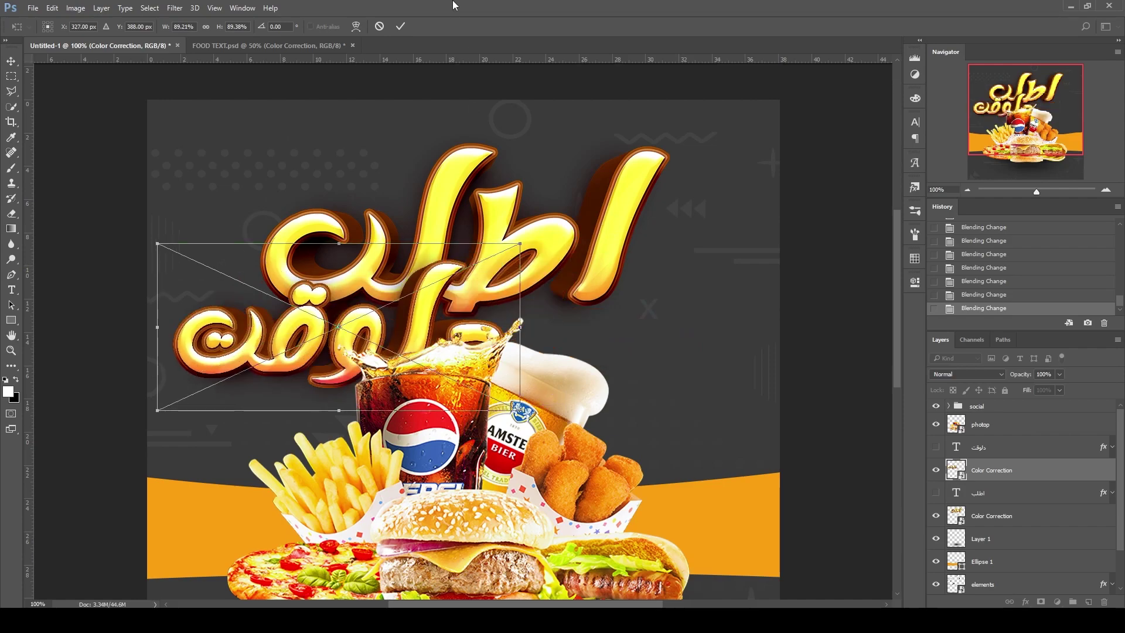
pyautogui.press('Return')
# - Enlarge and slightly reposition the large Arabic word
pyautogui.click(992, 515)
pyautogui.hotkey('ctrl', 't')
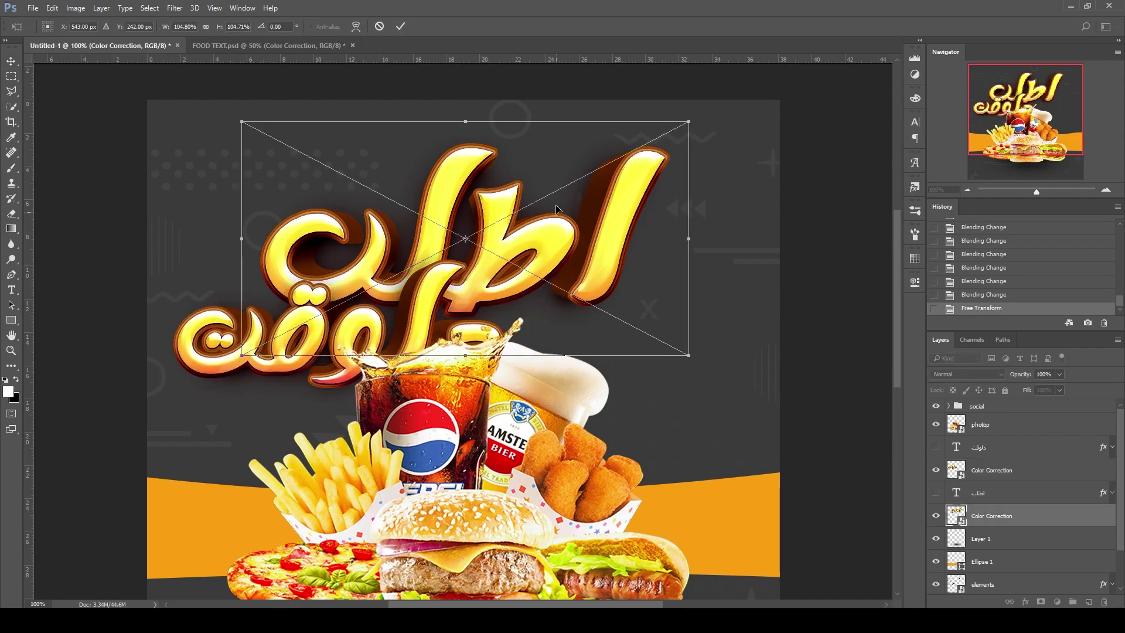
pyautogui.moveTo(556, 205); pyautogui.dragTo(562, 196)
pyautogui.click(399, 27)
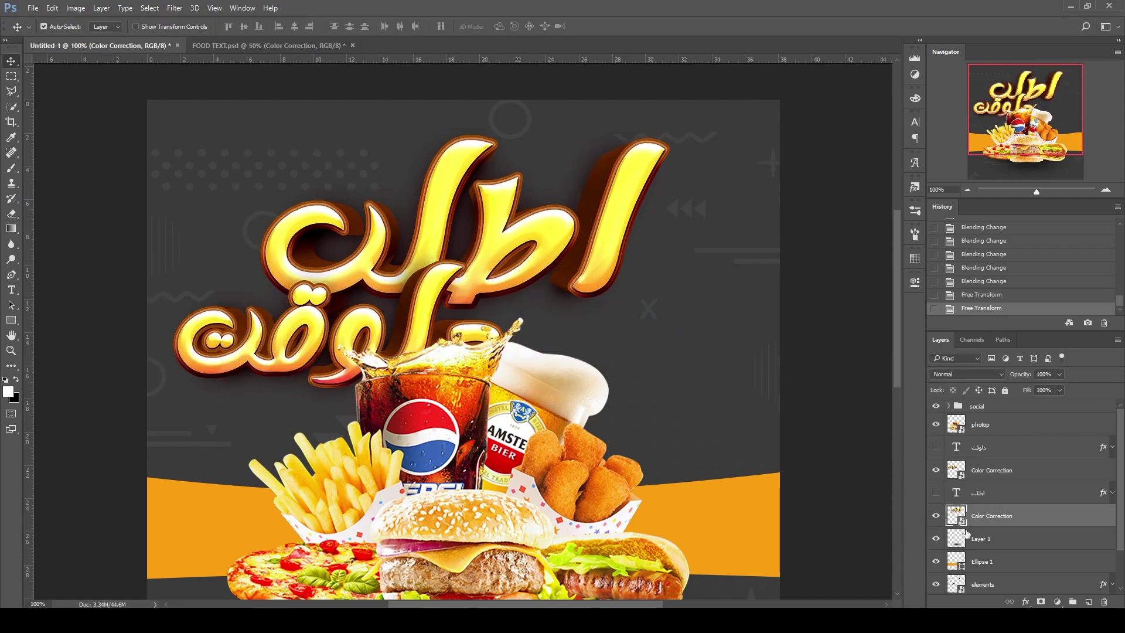
# - Shrink the smaller Arabic word to about half size above the big word's left
pyautogui.click(1003, 472)
pyautogui.hotkey('ctrl', 't')
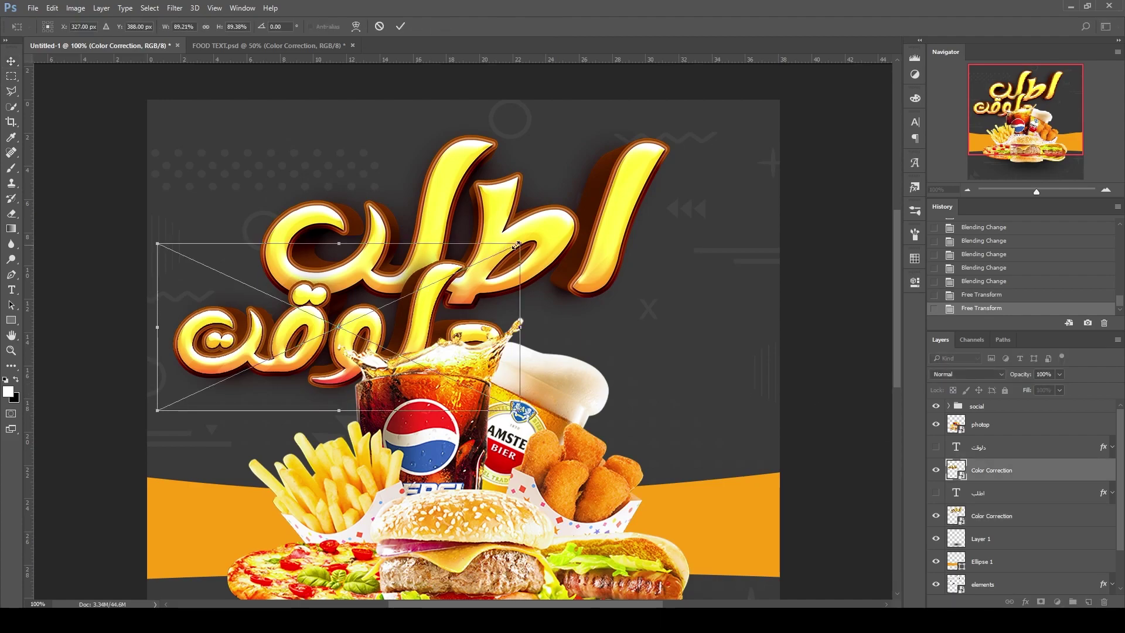
pyautogui.moveTo(516, 244); pyautogui.dragTo(437, 278)
pyautogui.moveTo(350, 331)
pyautogui.mouseDown()
pyautogui.moveTo(390, 343)
pyautogui.moveTo(358, 161)
pyautogui.mouseUp()
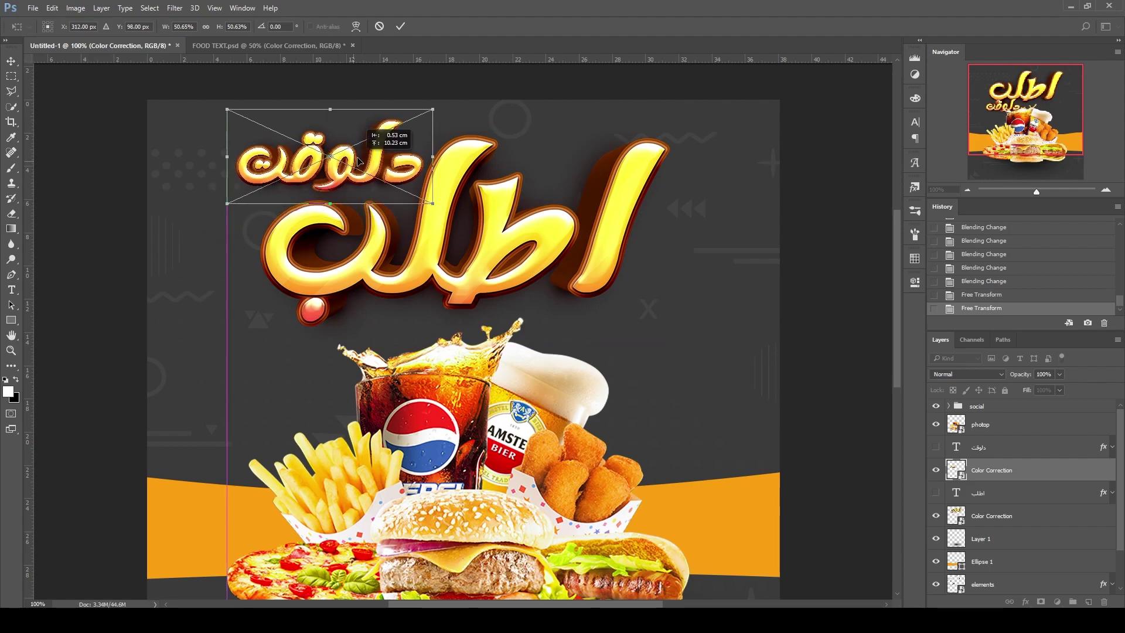
pyautogui.rightClick(357, 160)
pyautogui.click(386, 163)
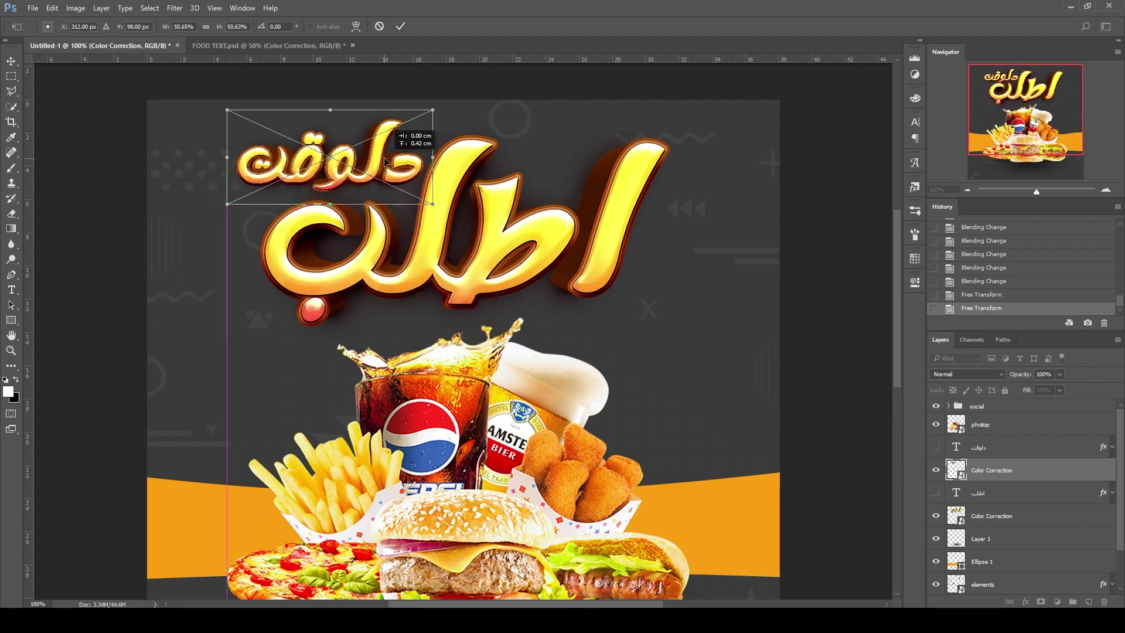
pyautogui.click(400, 26)
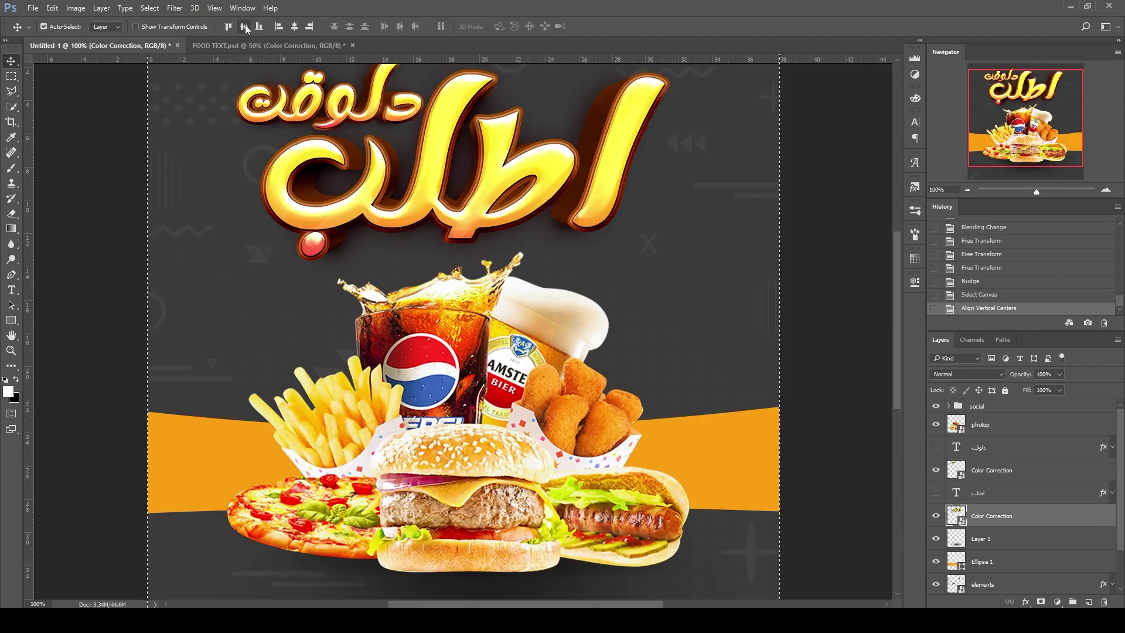
# - Centre the headline on the canvas and nudge the big word back above the food
pyautogui.click(243, 27)
pyautogui.click(294, 27)
pyautogui.hotkey('ctrl', 'd')
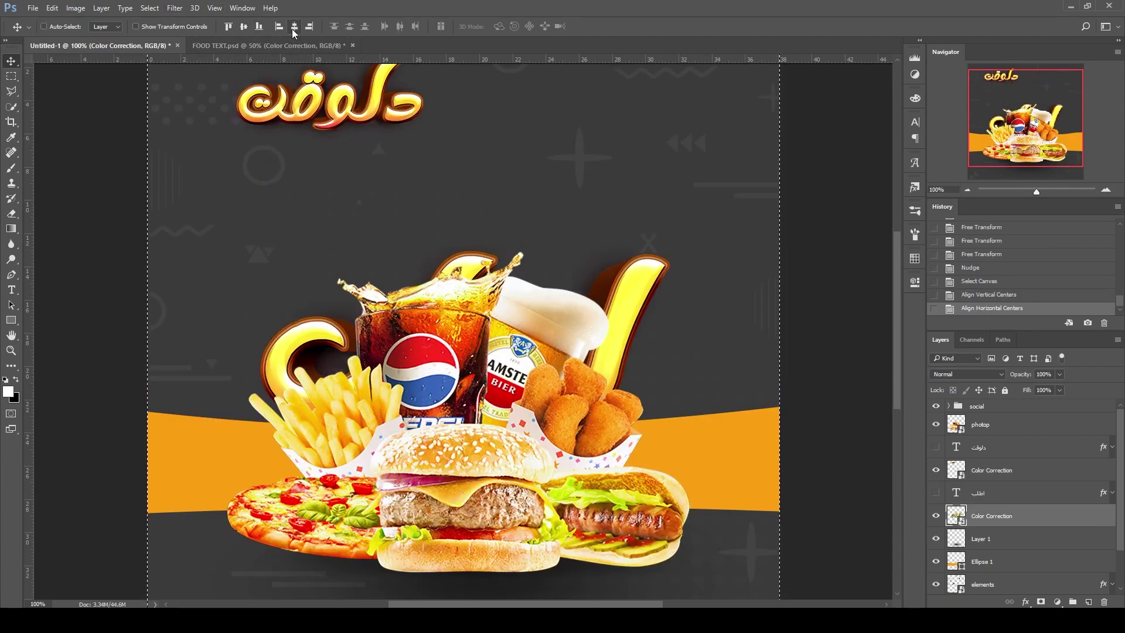
pyautogui.hotkey('shift', 'Up')
pyautogui.hotkey('shift', 'Up')
pyautogui.hotkey('shift', 'Up')
pyautogui.hotkey('shift', 'Up')
pyautogui.hotkey('shift', 'Up')
pyautogui.hotkey('shift', 'Up')
pyautogui.hotkey('shift', 'Up')
pyautogui.hotkey('shift', 'Up')
pyautogui.hotkey('shift', 'Up')
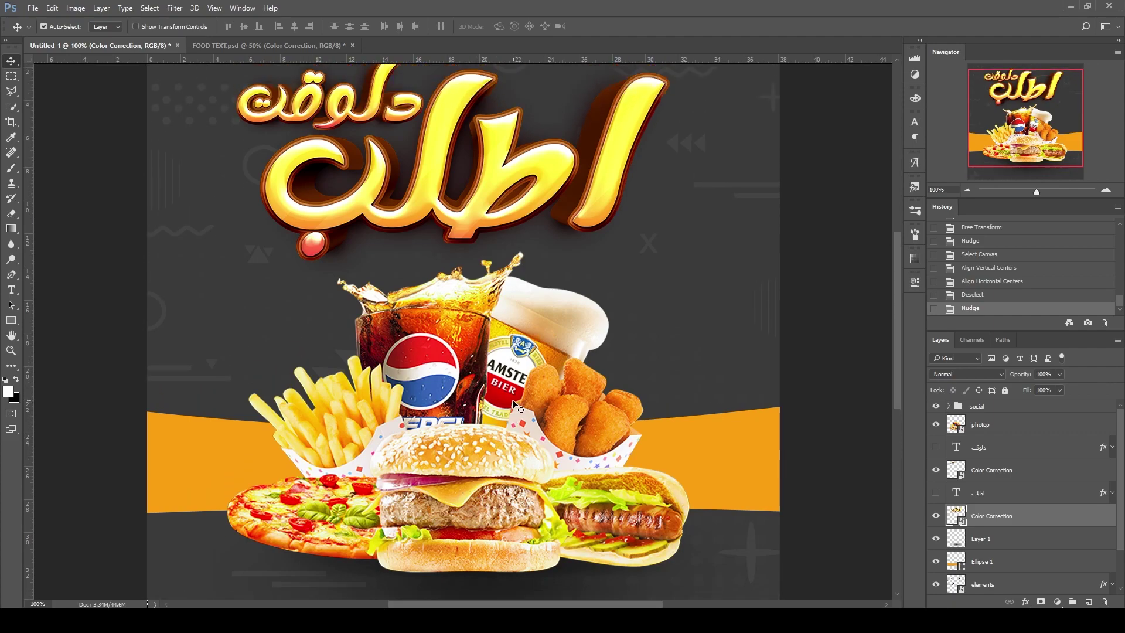
# - Nudge both headline words down and scale them together to about 94.5%
pyautogui.scroll(2, 557, 398)
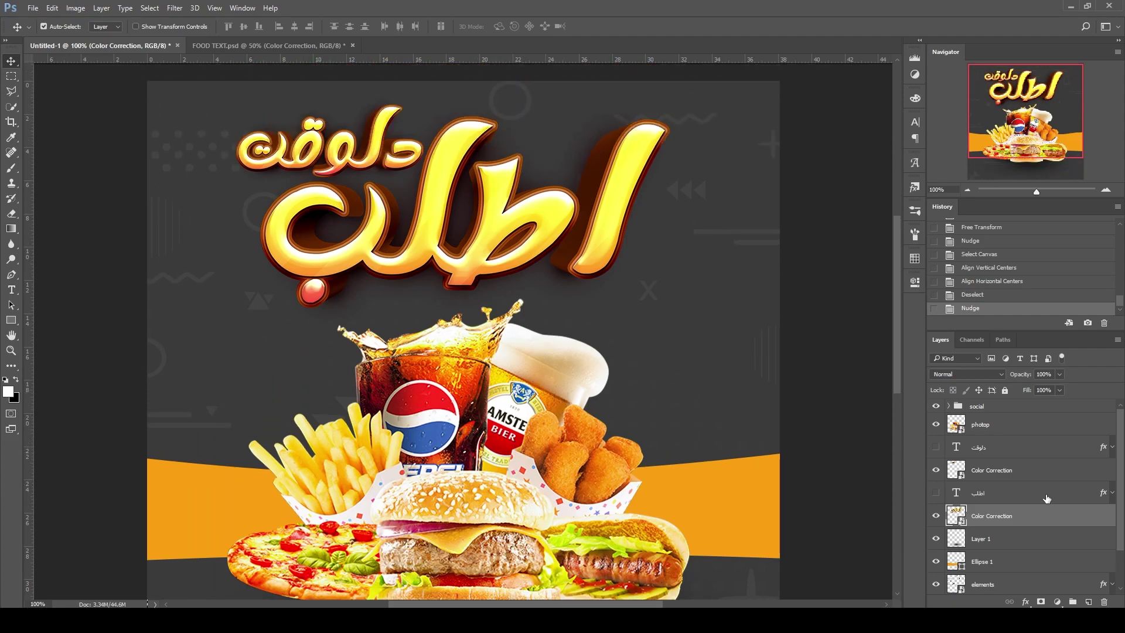
pyautogui.keyDown('ctrl'); pyautogui.click(1000, 473); pyautogui.keyUp('ctrl')
pyautogui.click(1000, 473)
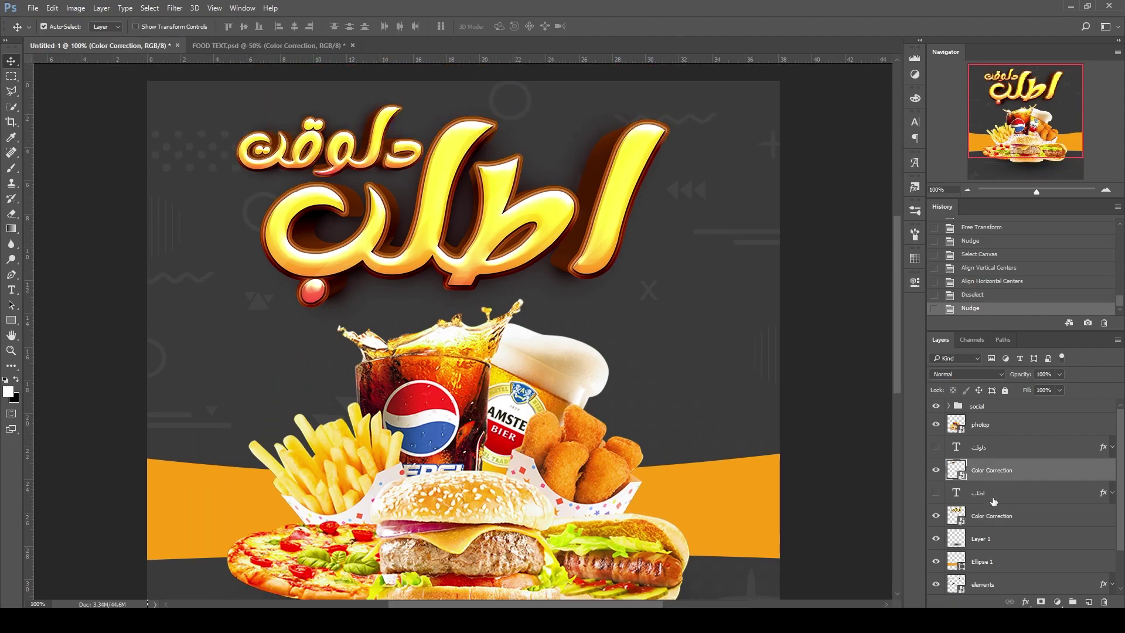
pyautogui.keyDown('ctrl'); pyautogui.click(998, 522); pyautogui.keyUp('ctrl')
pyautogui.hotkey('shift', 'Down')
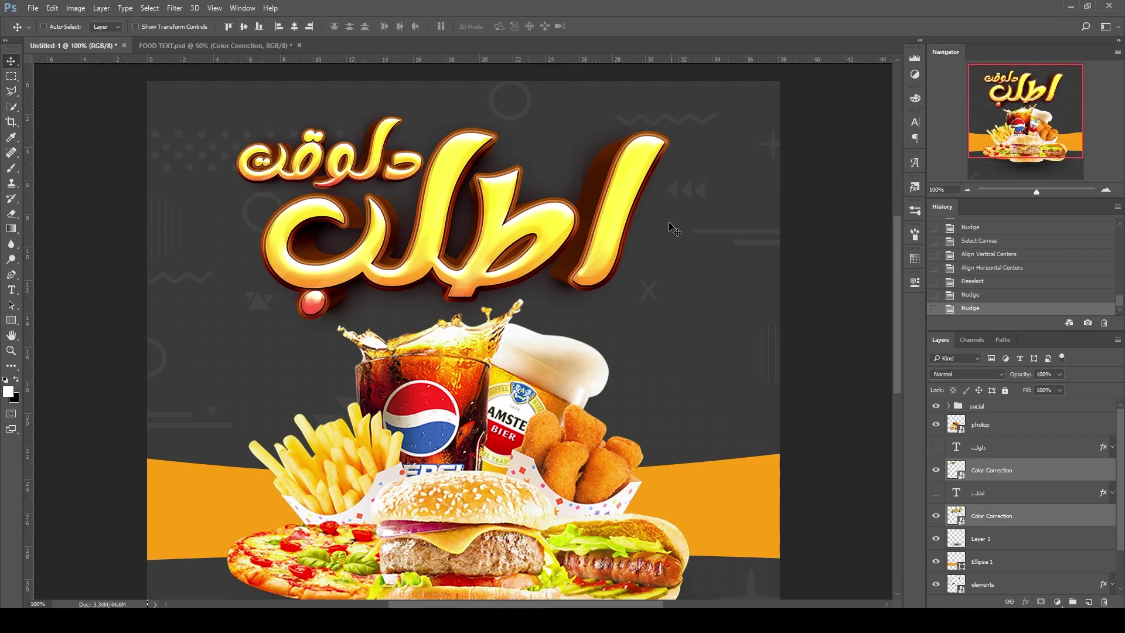
pyautogui.hotkey('ctrl', 't')
pyautogui.moveTo(671, 107); pyautogui.dragTo(658, 116)
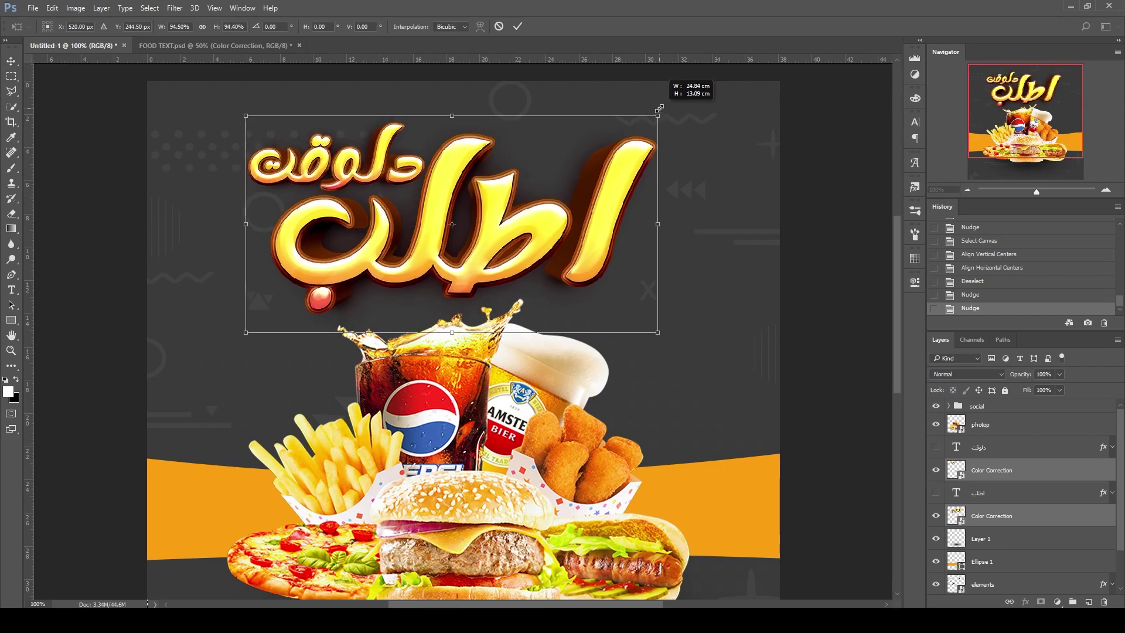
pyautogui.click(522, 25)
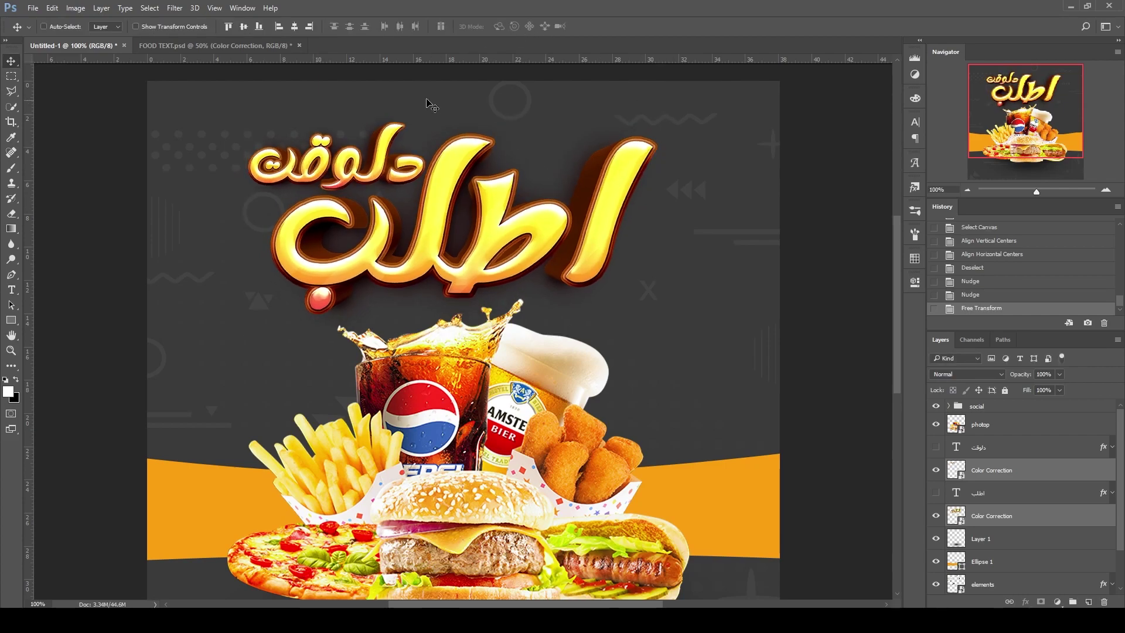
# - Try a -7 skew, cancel it, and select all four headline layers
pyautogui.hotkey('ctrl', 't')
pyautogui.write('-7')
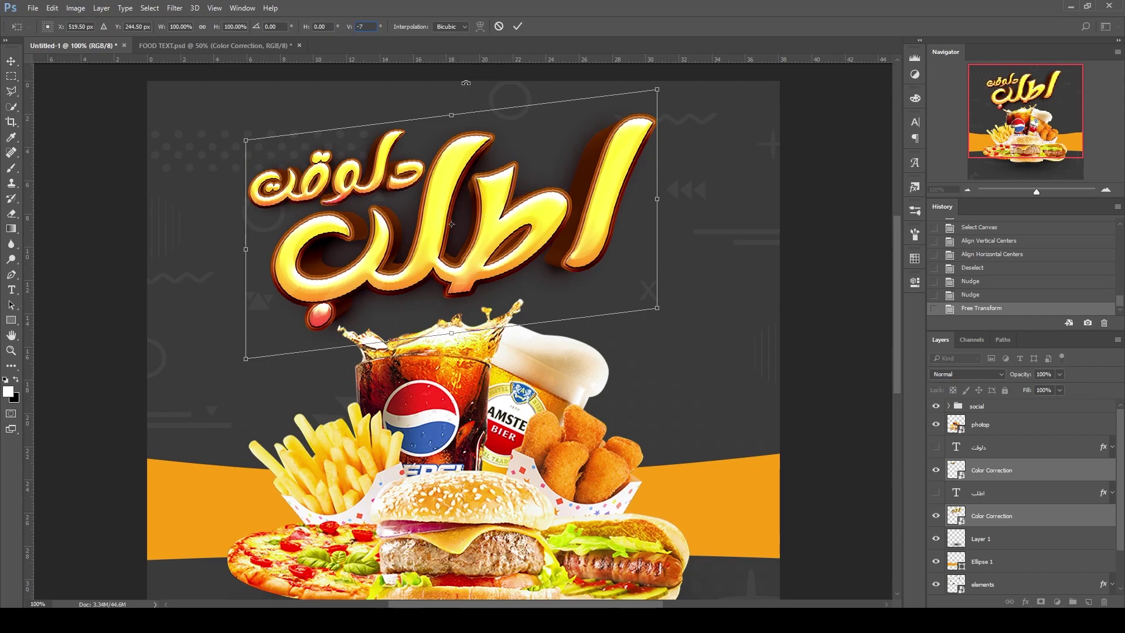
pyautogui.click(498, 27)
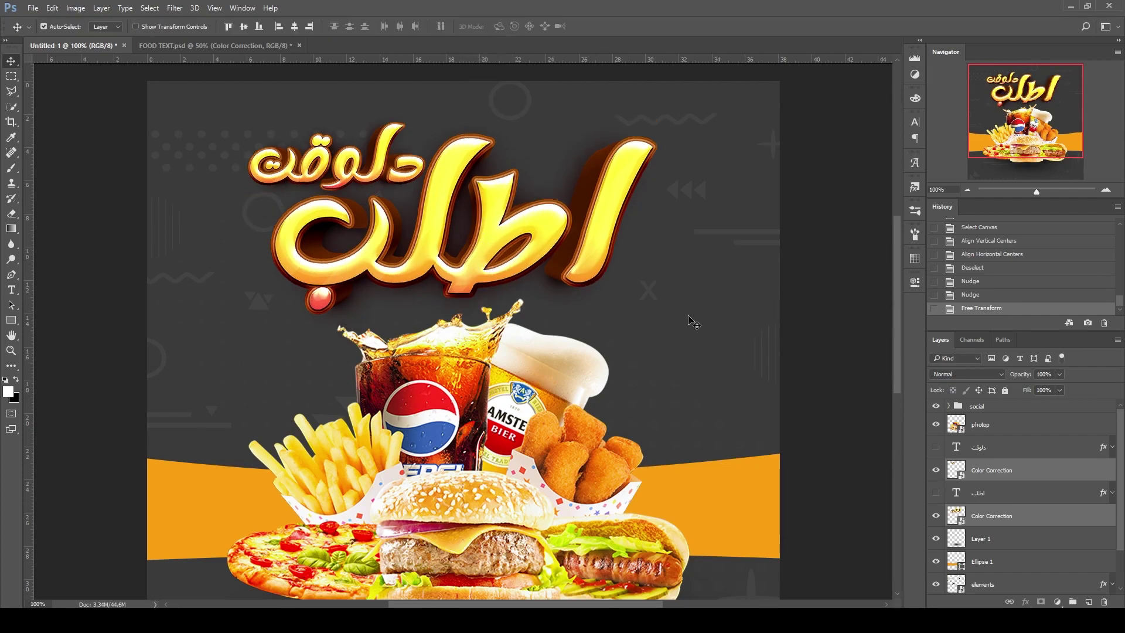
pyautogui.click(975, 446)
pyautogui.keyDown('shift'); pyautogui.click(998, 520); pyautogui.keyUp('shift')
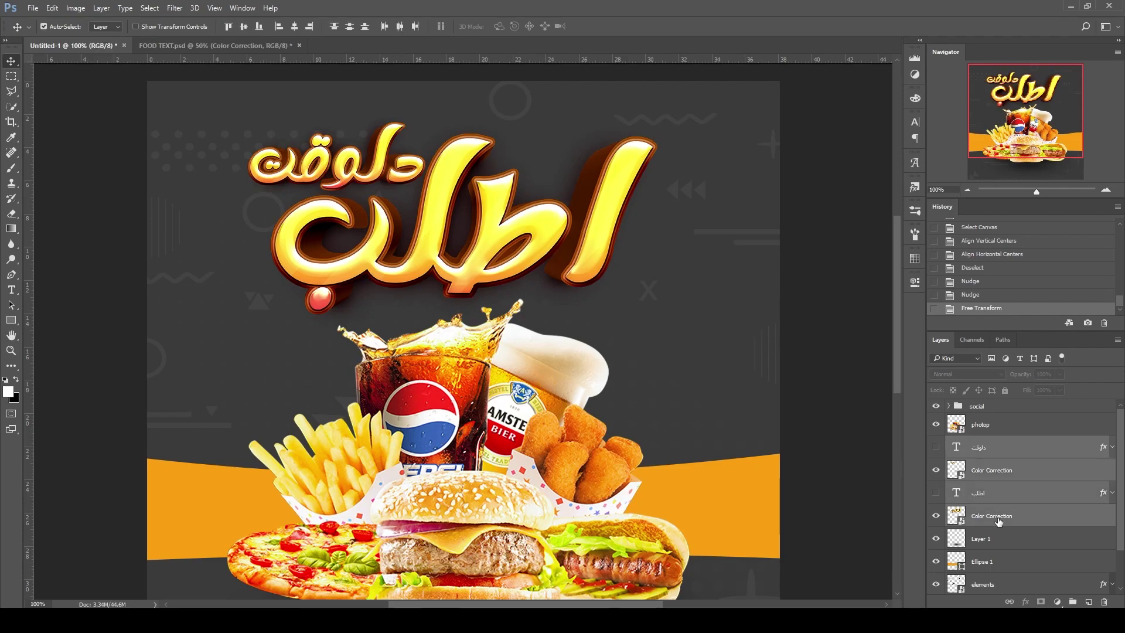
# - Group the four headline layers as 'اطلب دلوقت'
pyautogui.hotkey('ctrl', 'g')
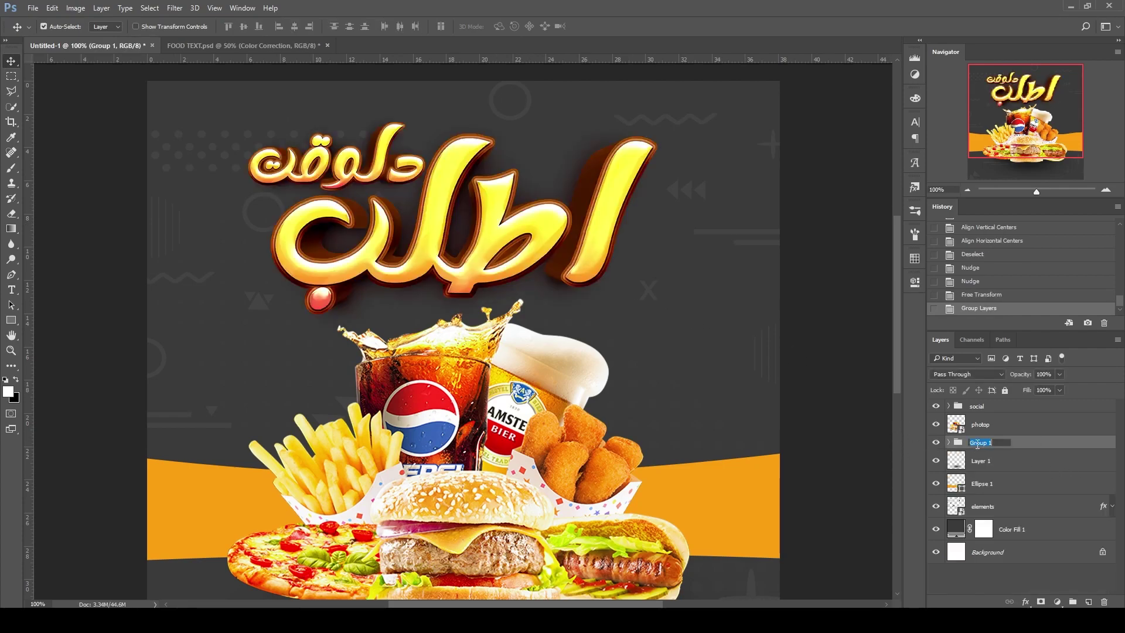
pyautogui.write('اطلب دلوقت')
pyautogui.press('Return')
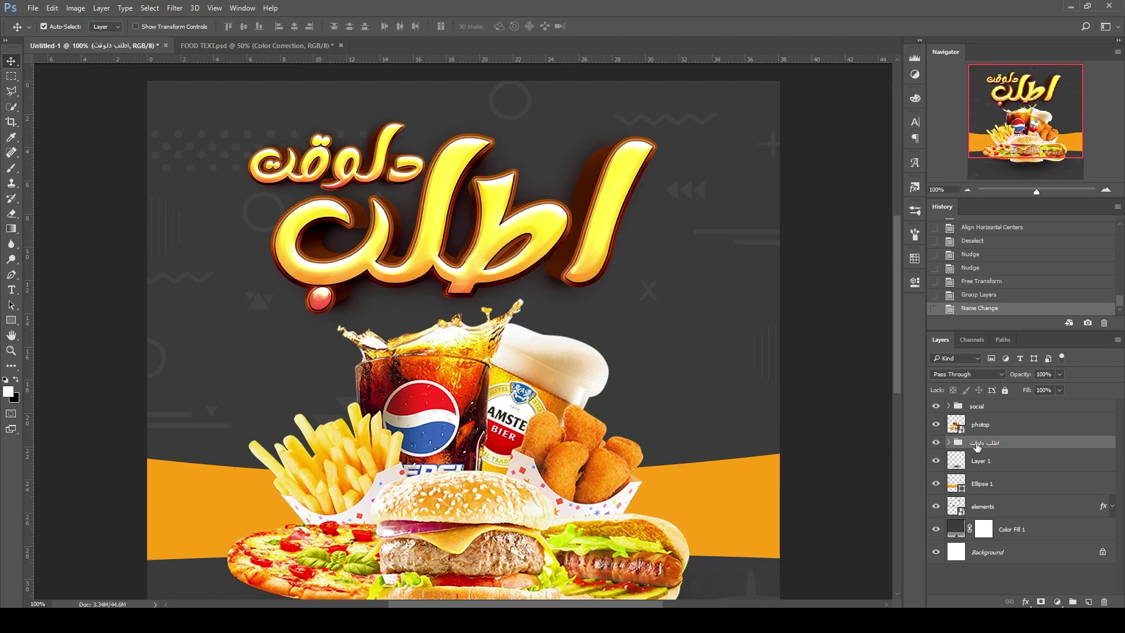
pyautogui.scroll(-1, 486, 351)
pyautogui.scroll(-1, 586, 360)
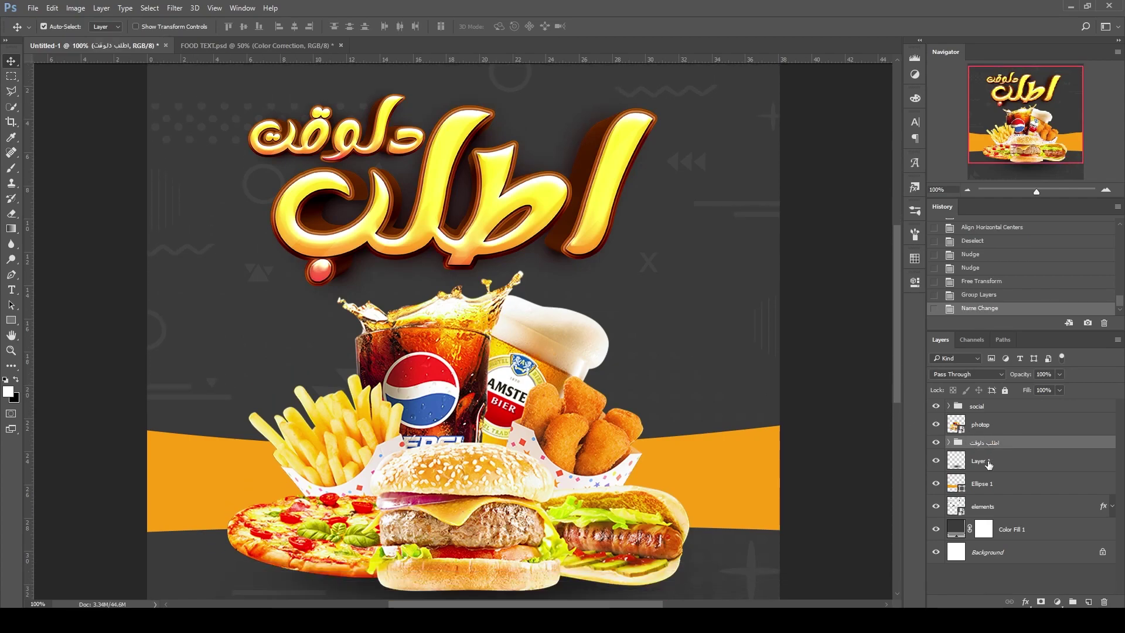
# - Darken the Color Fill 1 background colour and expand the social elements group
pyautogui.click(1004, 531)
pyautogui.click(1062, 604)
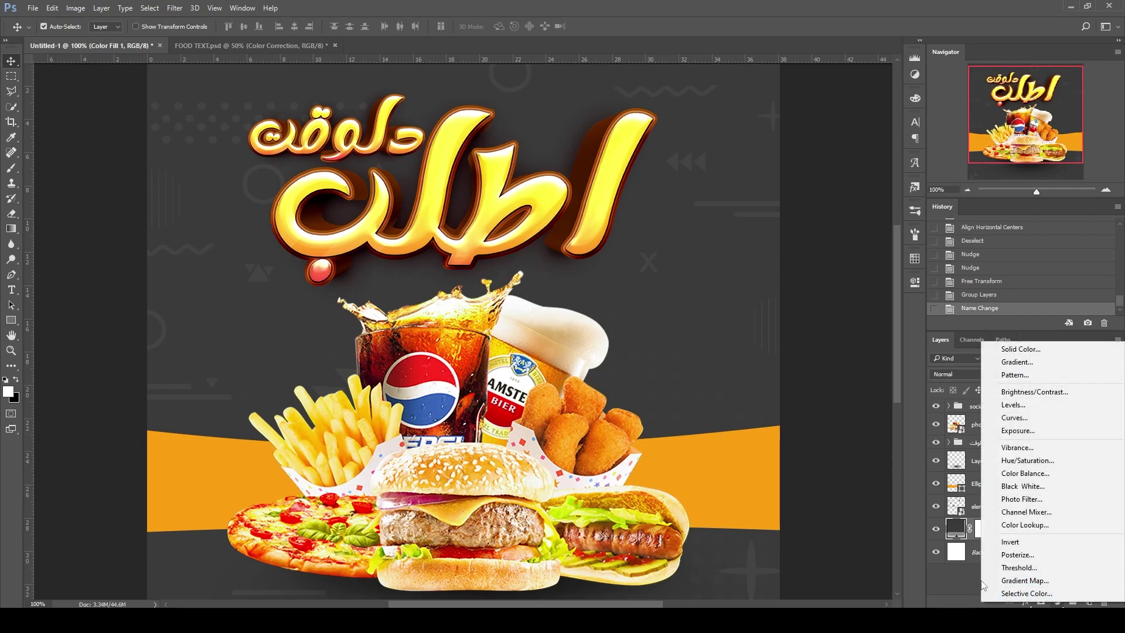
pyautogui.click(959, 542)
pyautogui.doubleClick(959, 533)
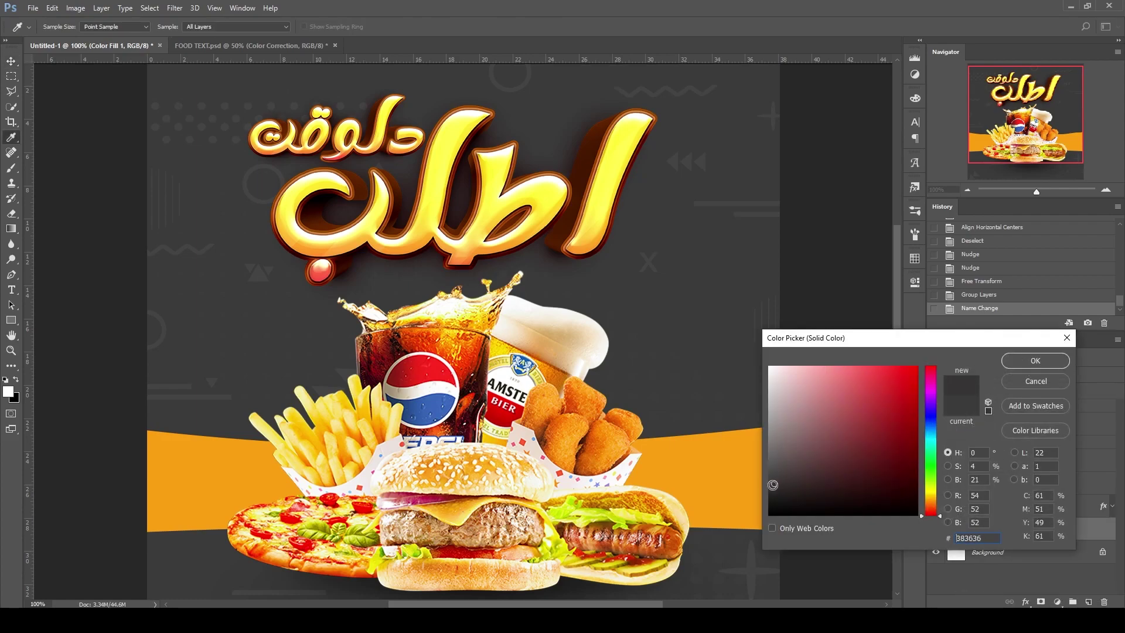
pyautogui.press('Return')
pyautogui.scroll(-3, 765, 490)
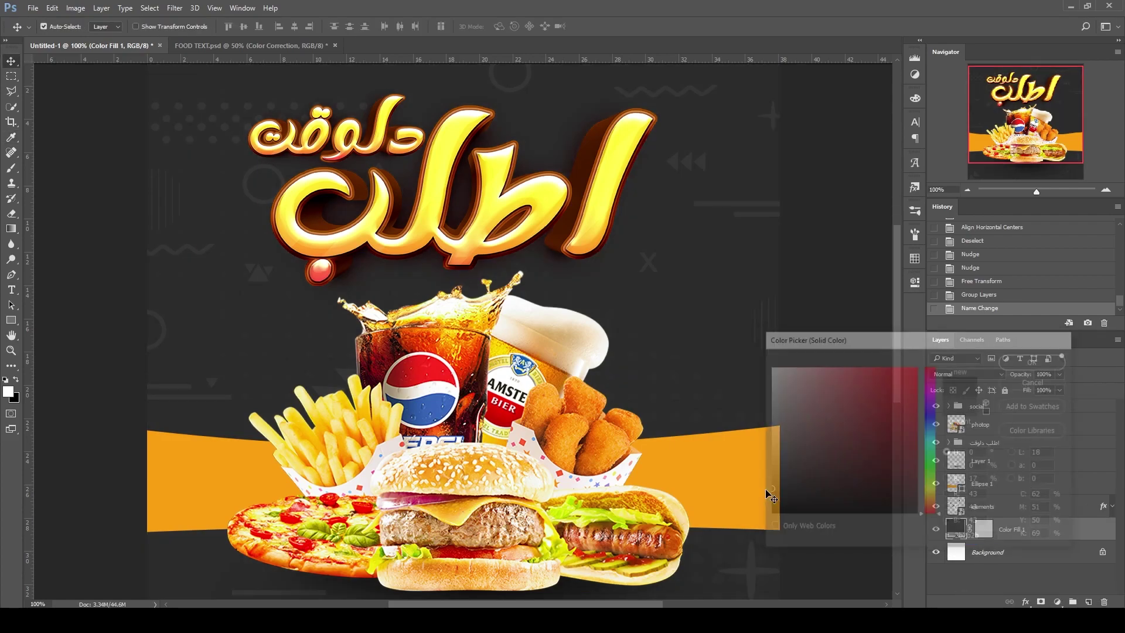
pyautogui.click(949, 406)
# - Show the Burgers logo and place it at the top-left of the banner
pyautogui.click(935, 425)
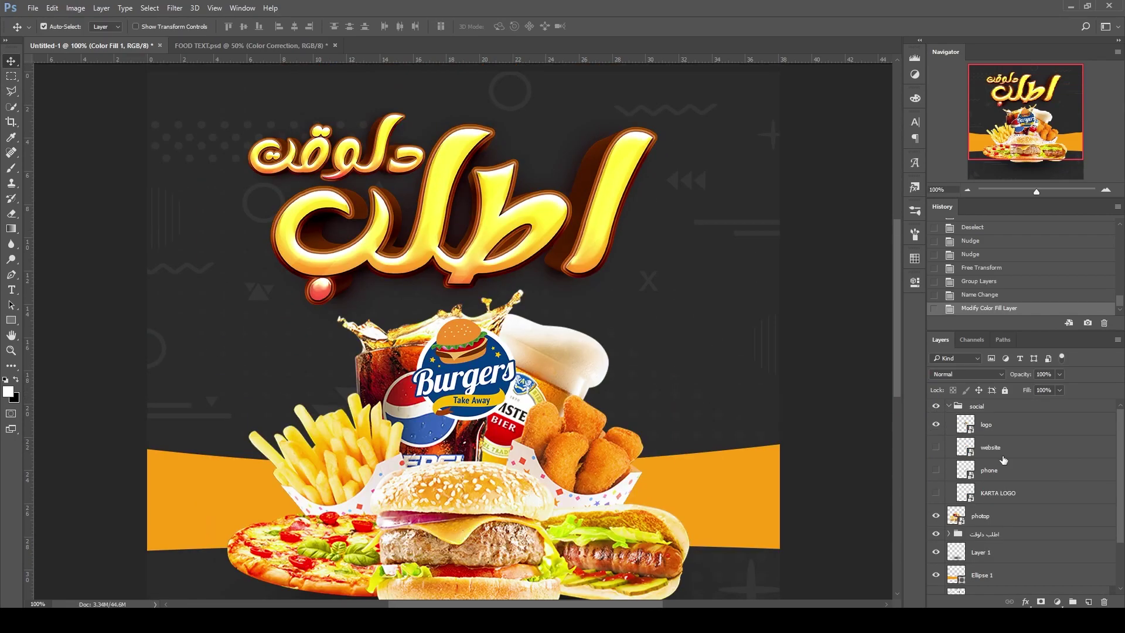
pyautogui.click(986, 424)
pyautogui.moveTo(225, 187)
pyautogui.mouseDown()
pyautogui.moveTo(225, 171)
pyautogui.moveTo(202, 495)
pyautogui.mouseUp()
pyautogui.press('Return')
pyautogui.scroll(-5, 410, 292)
pyautogui.doubleClick(1054, 424)
# - Show the globe icon and add enlarged 'WEBSITE.COM' text beside it
pyautogui.click(1067, 158)
pyautogui.click(936, 447)
pyautogui.press('Return')
pyautogui.press('t')
pyautogui.click(212, 531)
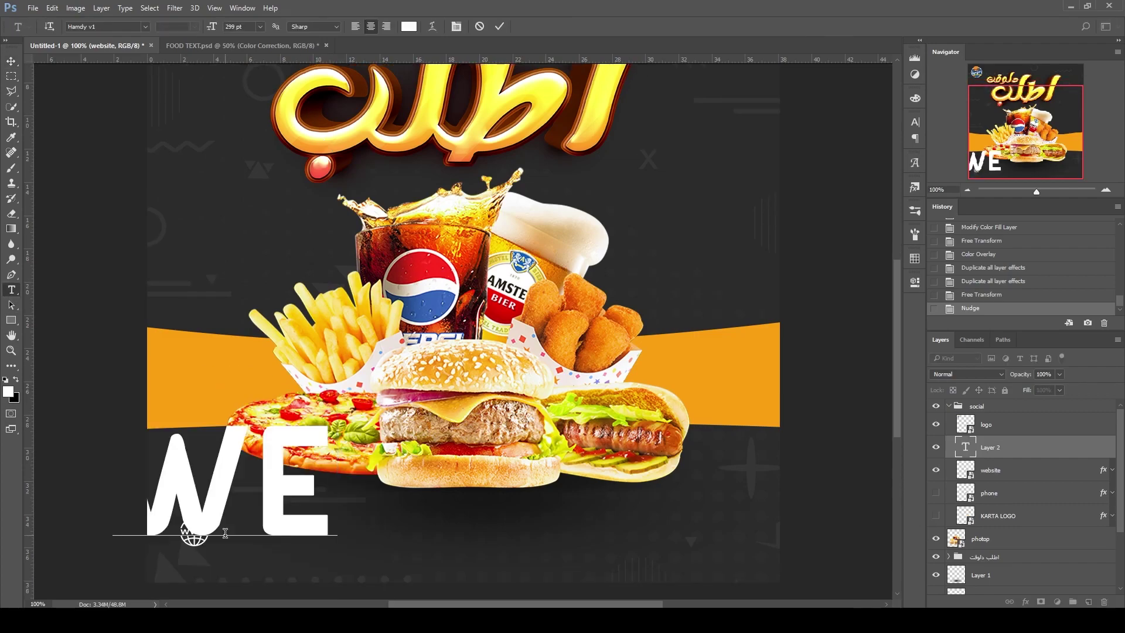
pyautogui.write('WEBSITE.COM')
pyautogui.click(11, 61)
pyautogui.press('Right')
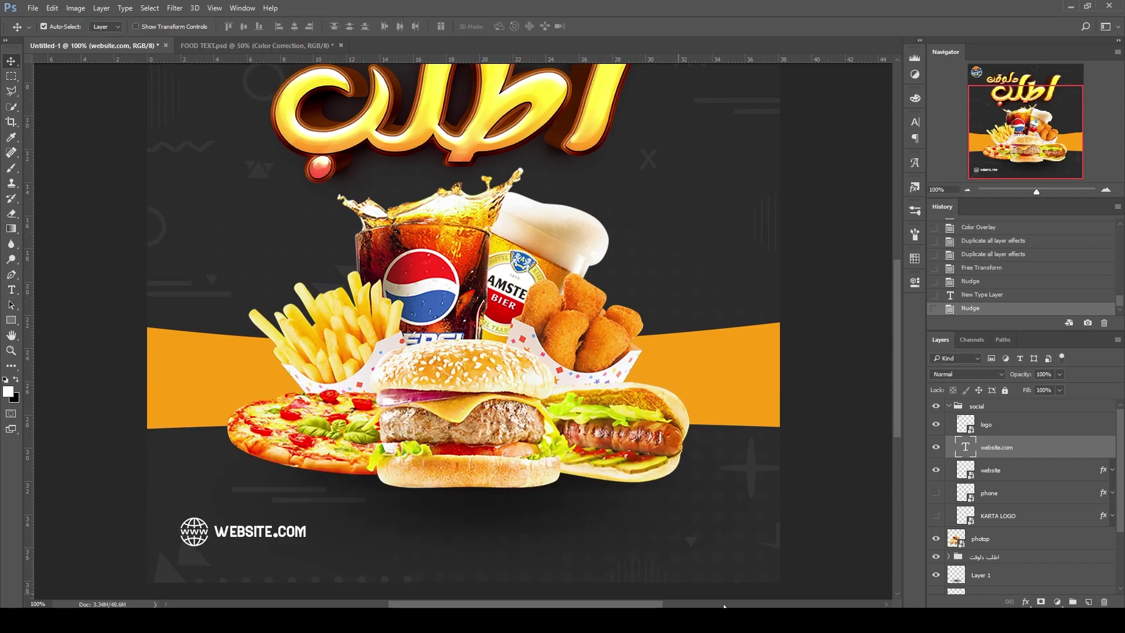
pyautogui.hotkey('ctrl', 'shift', '.')
pyautogui.press('Right')
pyautogui.hotkey('ctrl', 't')
pyautogui.press('Return')
pyautogui.press('Right')
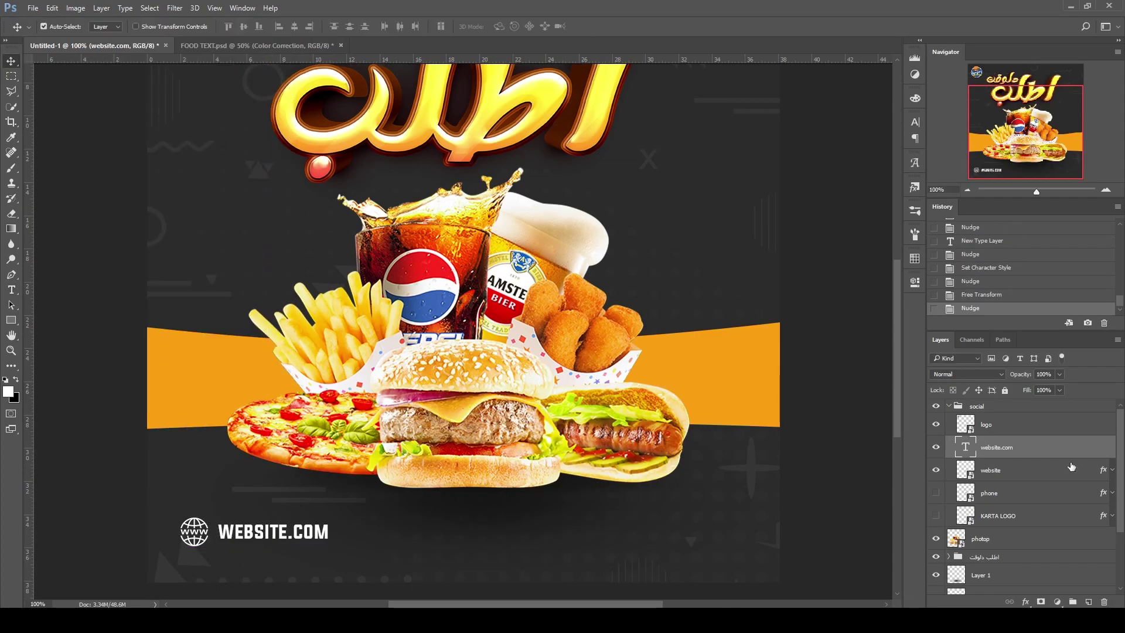
# - Show the phone icon and add the phone number beside it, enlarged and aligned
pyautogui.click(935, 493)
pyautogui.press('t')
pyautogui.click(176, 490)
pyautogui.hotkey('ctrl', 't')
pyautogui.rightClick(271, 498)
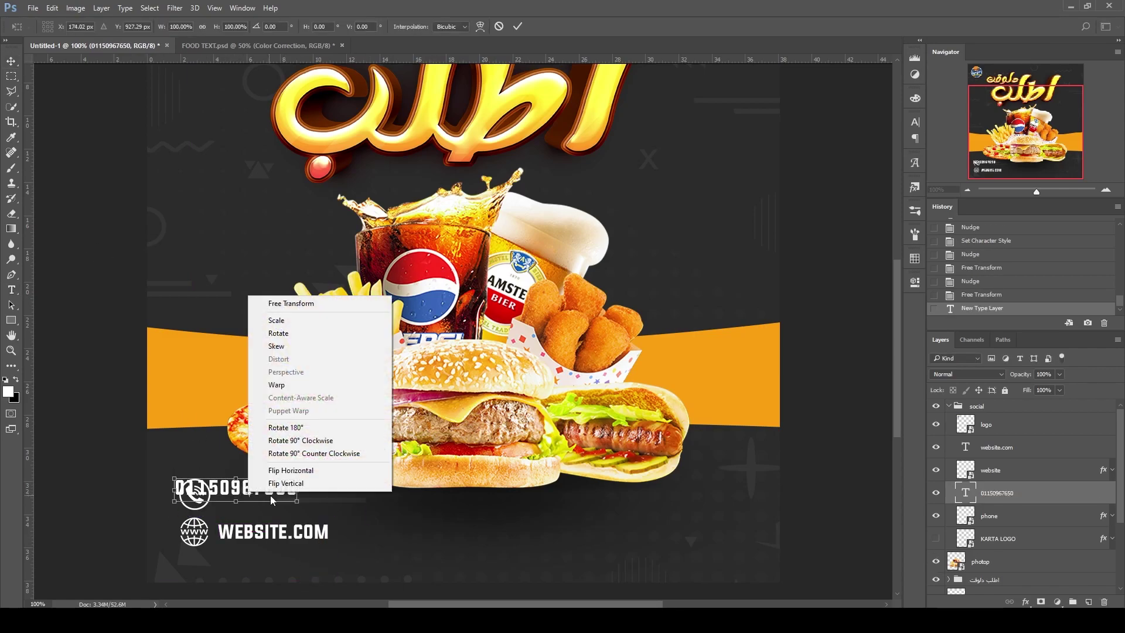
pyautogui.press('Escape')
pyautogui.press('Return')
pyautogui.hotkey('ctrl', 'shift', '.')
pyautogui.press('Right')
pyautogui.hotkey('ctrl', 'shift', '.')
pyautogui.press('Right')
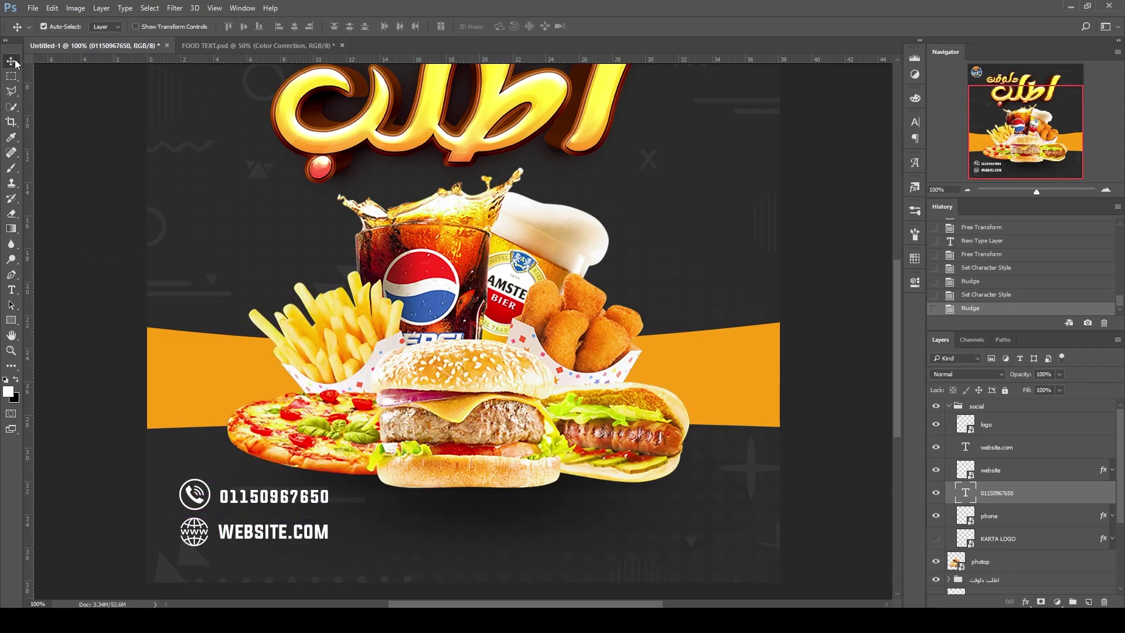
pyautogui.press('Up')
pyautogui.press('Up')
pyautogui.press('Up')
pyautogui.press('Up')
pyautogui.press('Up')
pyautogui.press('Up')
# - Show the KARTA social-media logo and shrink it into the bottom-right corner
pyautogui.click(935, 539)
pyautogui.click(997, 539)
pyautogui.hotkey('ctrl', 't')
pyautogui.moveTo(765, 447); pyautogui.dragTo(750, 459)
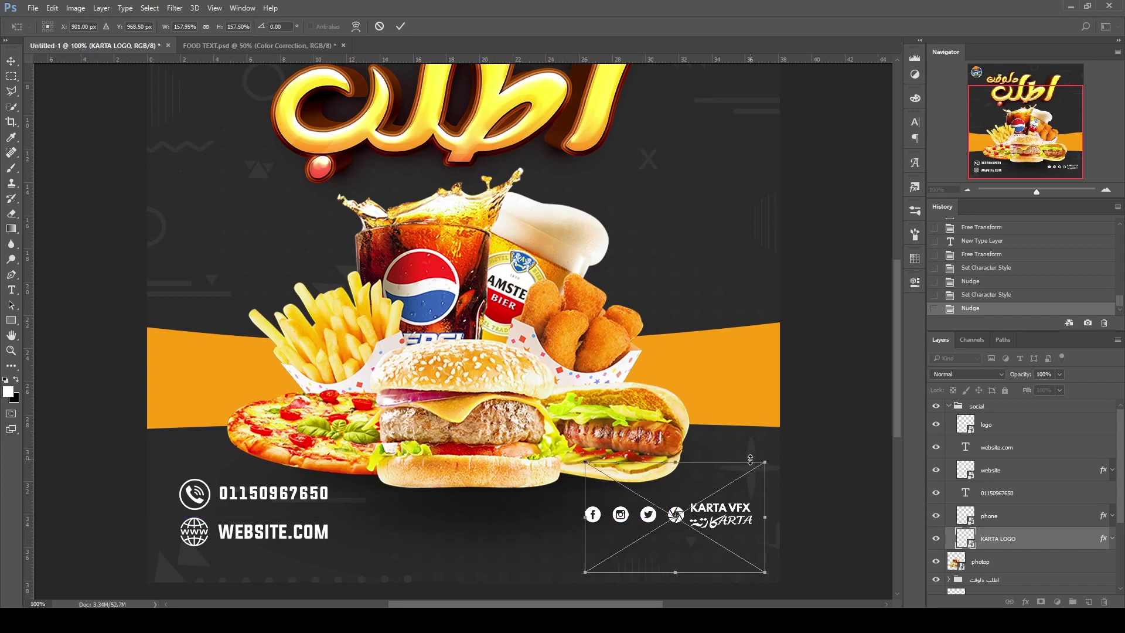
pyautogui.press('Return')
pyautogui.scroll(-1, 750, 459)
pyautogui.click(949, 406)
pyautogui.press('u')
pyautogui.moveTo(364, 489); pyautogui.dragTo(547, 532)
pyautogui.hotkey('ctrl', 'z')
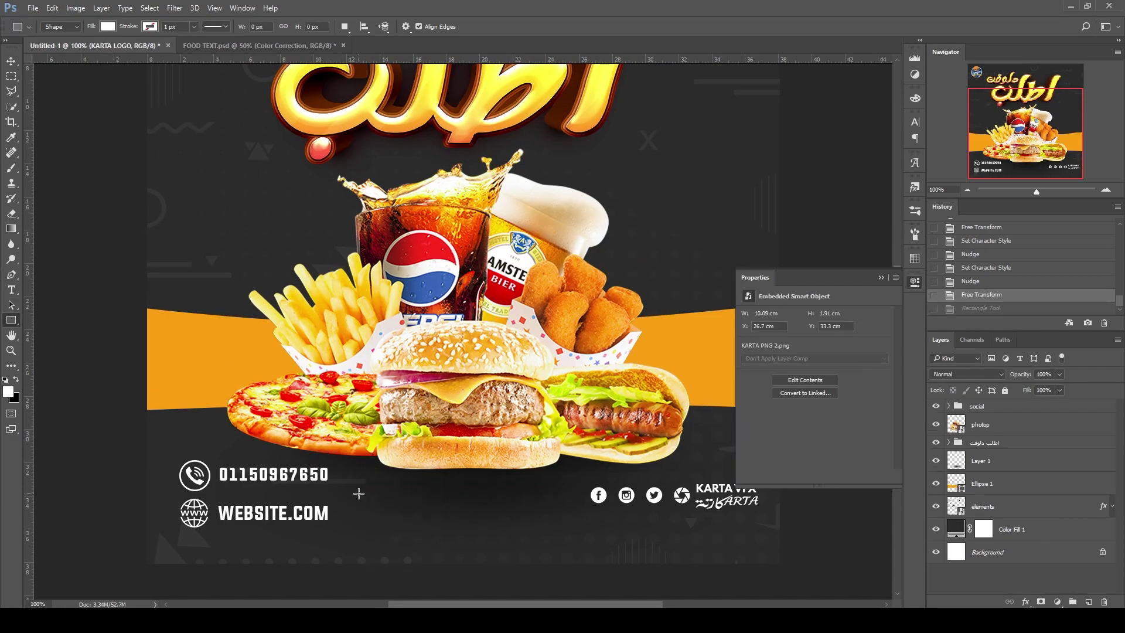
# - Draw a white rectangle over the contact footer and round its corners into a pill
pyautogui.rightClick(17, 319)
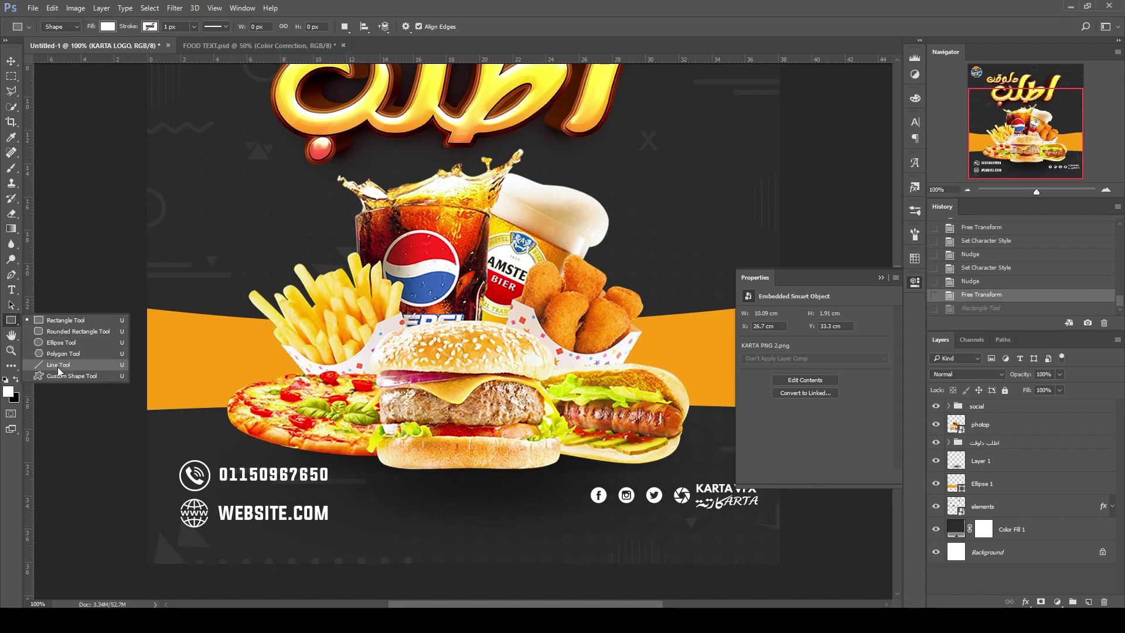
pyautogui.click(65, 318)
pyautogui.moveTo(375, 480); pyautogui.dragTo(558, 541)
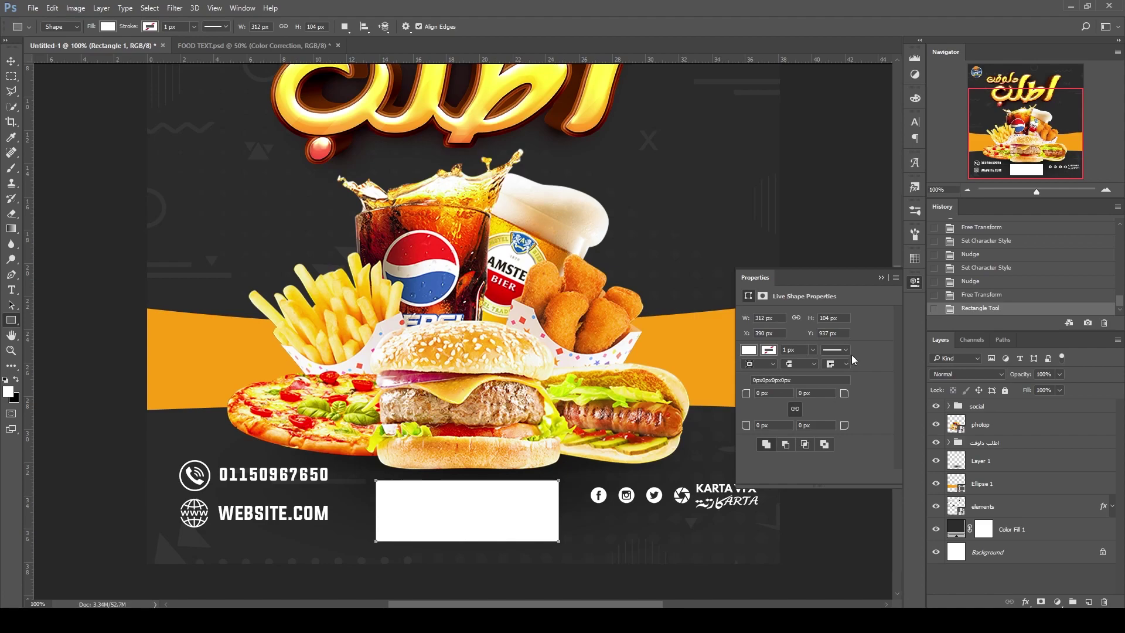
pyautogui.moveTo(742, 392); pyautogui.dragTo(773, 392)
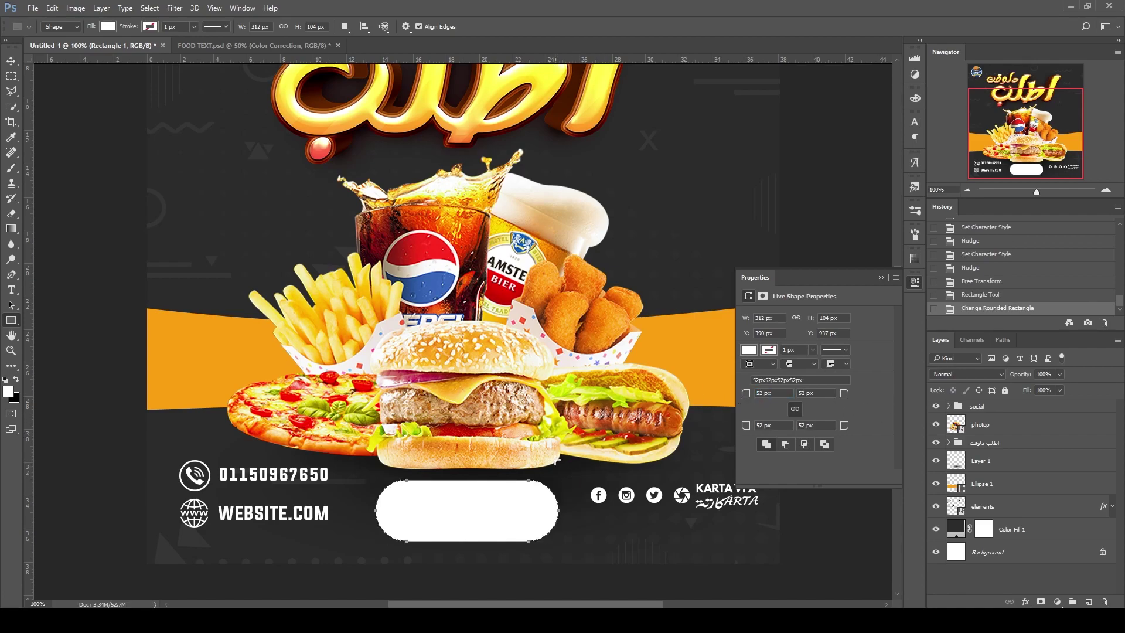
# - Shorten the rounded rectangle from its top edge and apply the transform
pyautogui.hotkey('ctrl', 't')
pyautogui.moveTo(467, 480); pyautogui.dragTo(467, 499)
pyautogui.press('t')
pyautogui.click(499, 229)
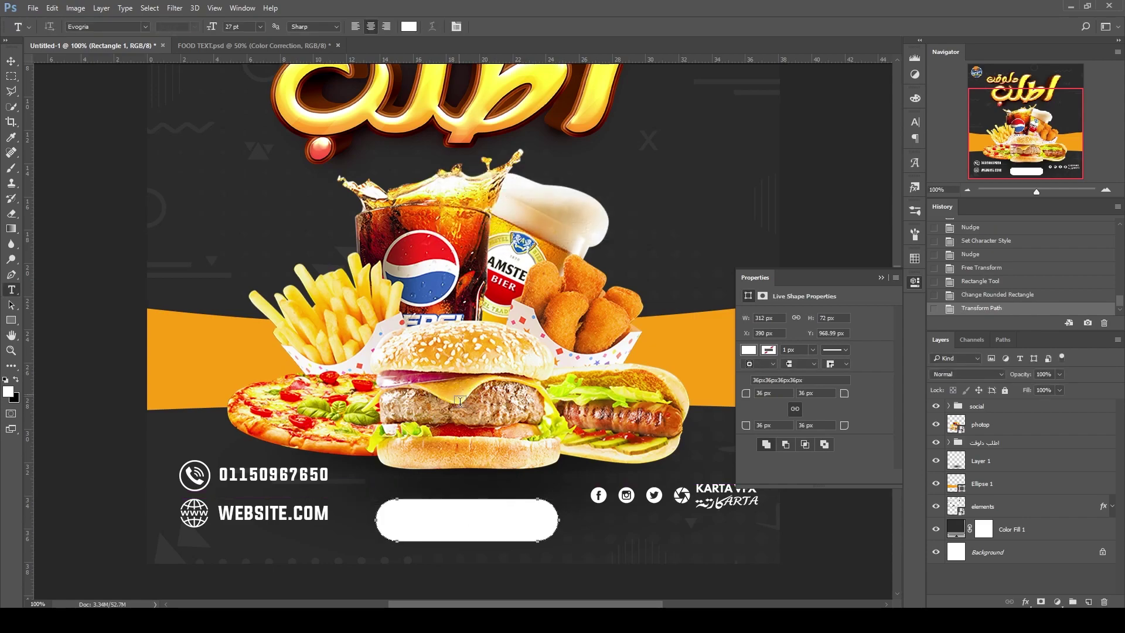
# - Type the 'زيارة الموقع' label in font K Farnaz at a larger size
pyautogui.click(478, 349)
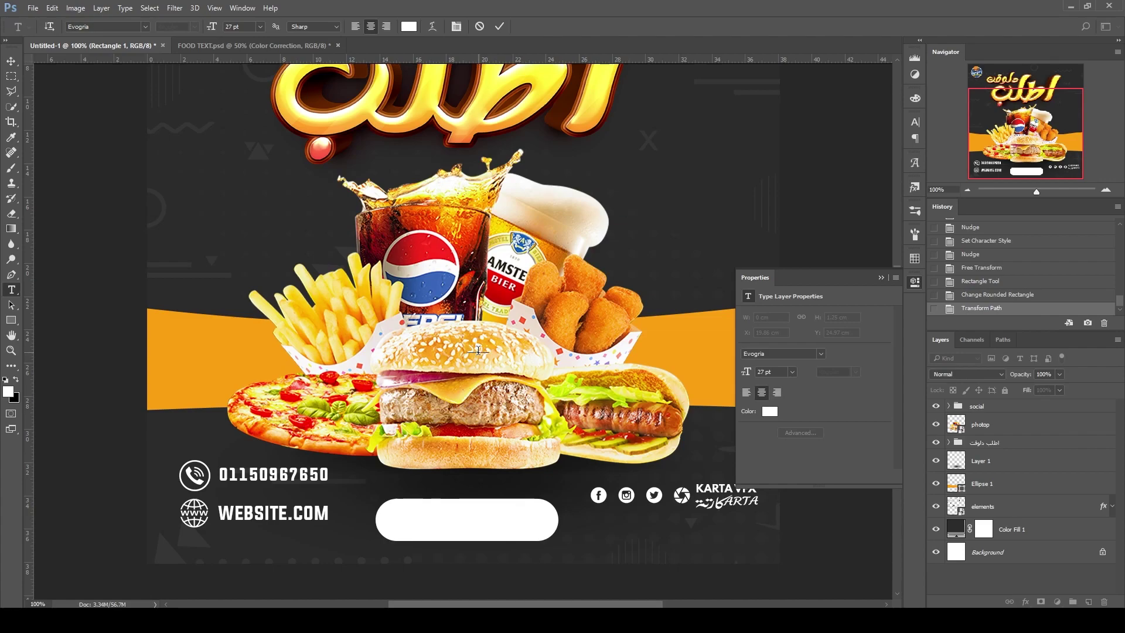
pyautogui.moveTo(478, 352); pyautogui.dragTo(308, 223)
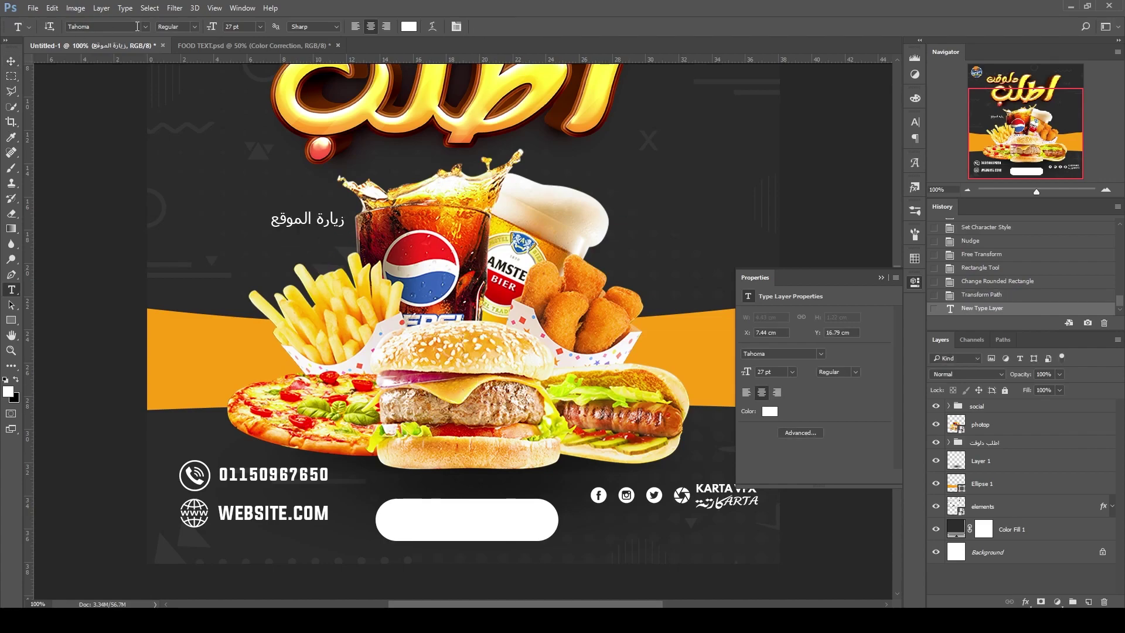
pyautogui.click(144, 27)
pyautogui.scroll(-4, 210, 166)
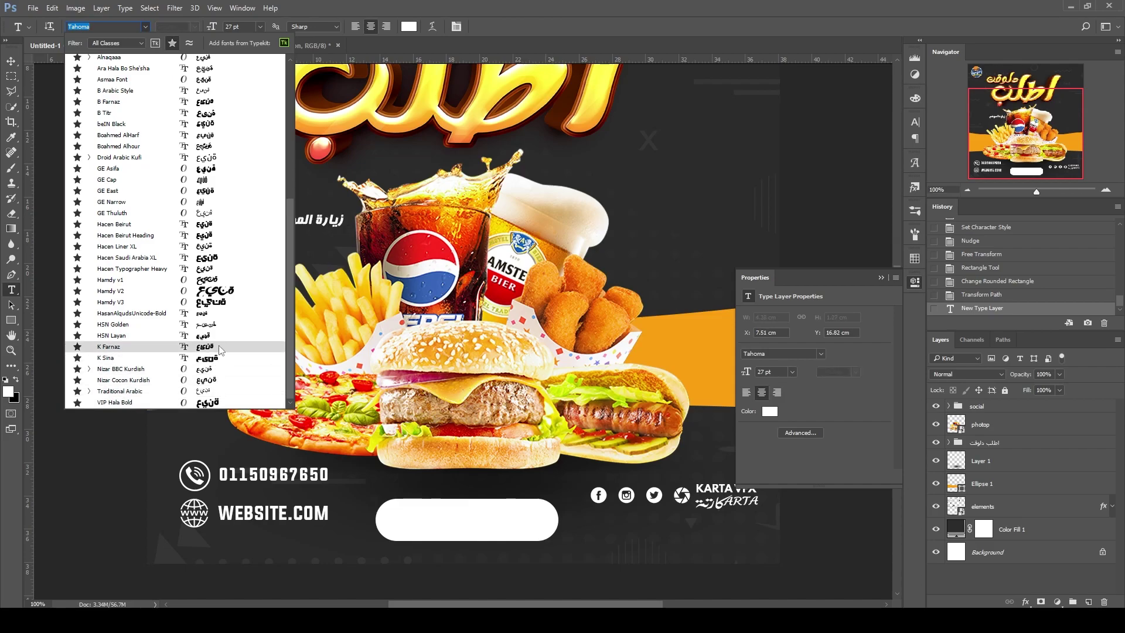
pyautogui.click(211, 346)
pyautogui.click(259, 26)
pyautogui.click(251, 211)
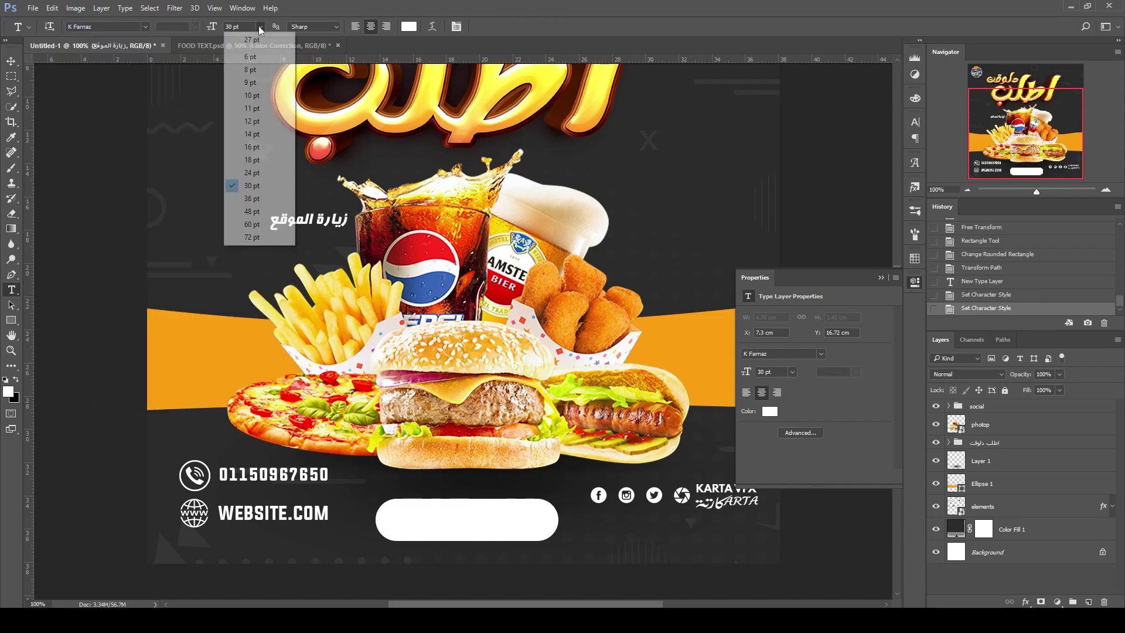
# - Move the label onto the button and centre both on the canvas
pyautogui.hotkey('ctrl', 't')
pyautogui.moveTo(414, 362)
pyautogui.mouseDown()
pyautogui.moveTo(481, 436)
pyautogui.moveTo(500, 479)
pyautogui.mouseUp()
pyautogui.press('Return')
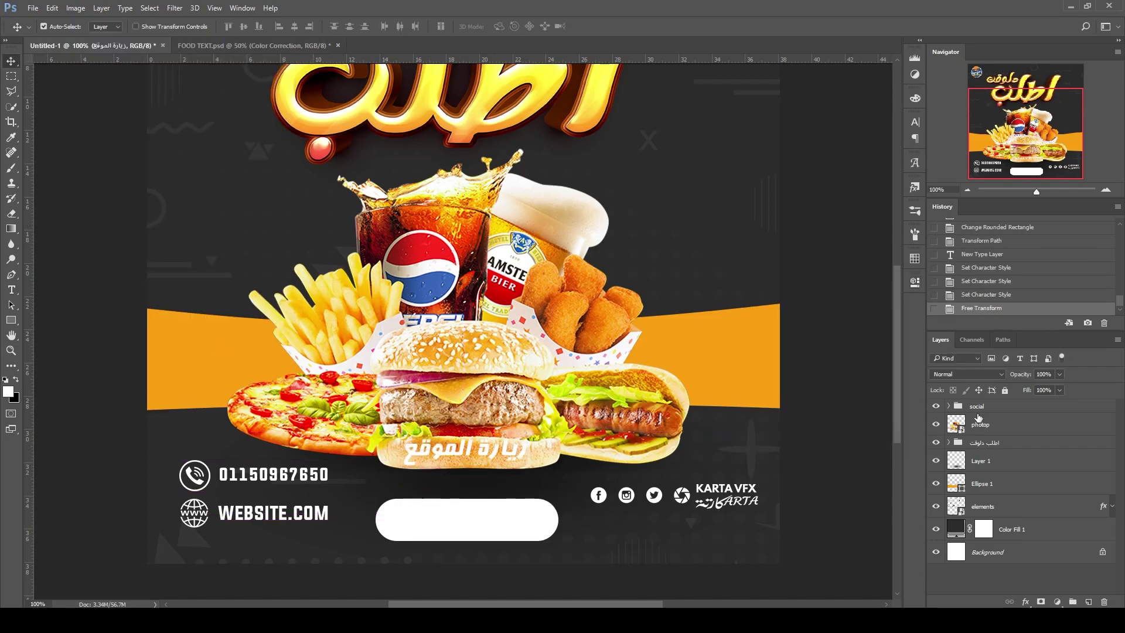
pyautogui.hotkey('ctrl', 'a')
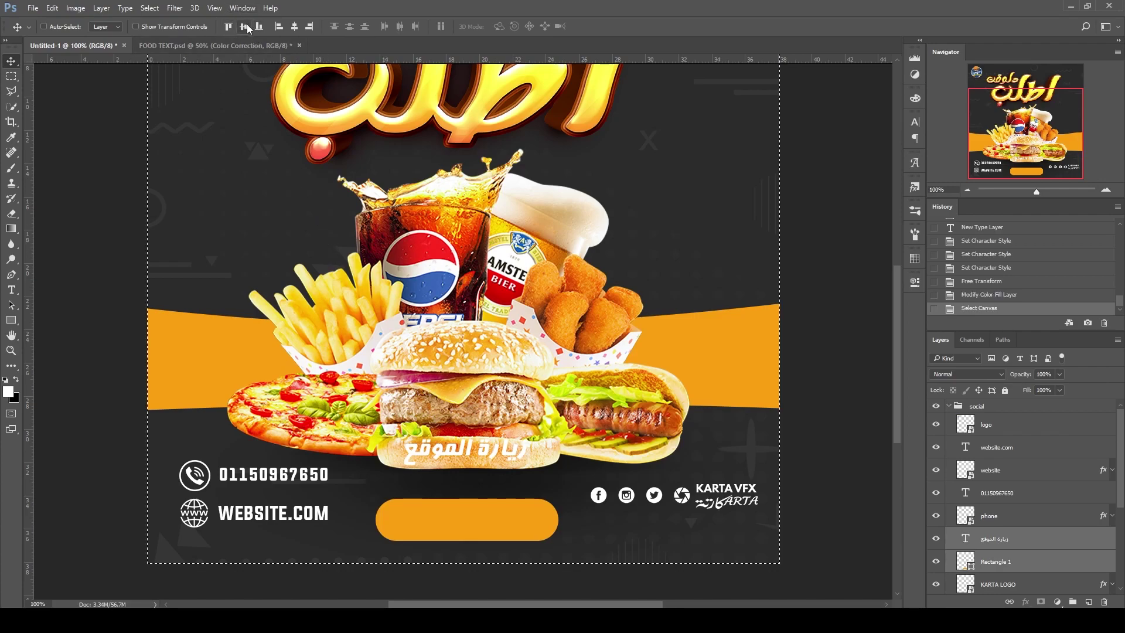
pyautogui.click(243, 26)
pyautogui.click(294, 26)
pyautogui.hotkey('ctrl', 'd')
# - Move the button and label down into the footer, between the contacts and social icons
pyautogui.hotkey('ctrl', 't')
pyautogui.moveTo(462, 246); pyautogui.dragTo(463, 504)
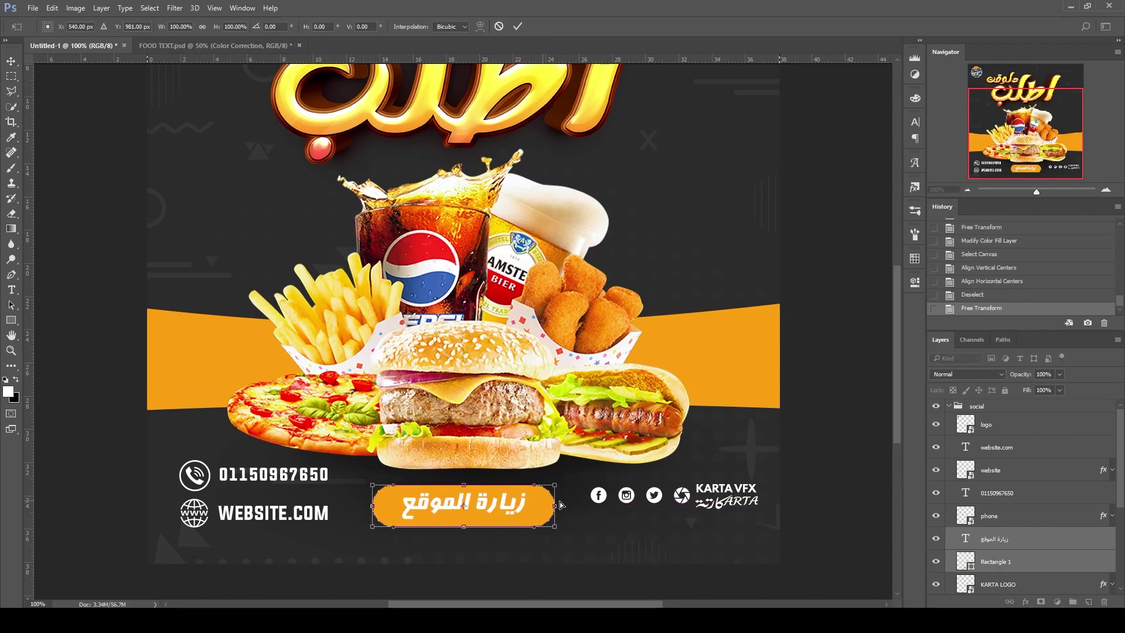
pyautogui.press('Return')
pyautogui.click(996, 561)
pyautogui.hotkey('ctrl', 't')
pyautogui.moveTo(554, 487); pyautogui.dragTo(539, 481)
pyautogui.press('Escape')
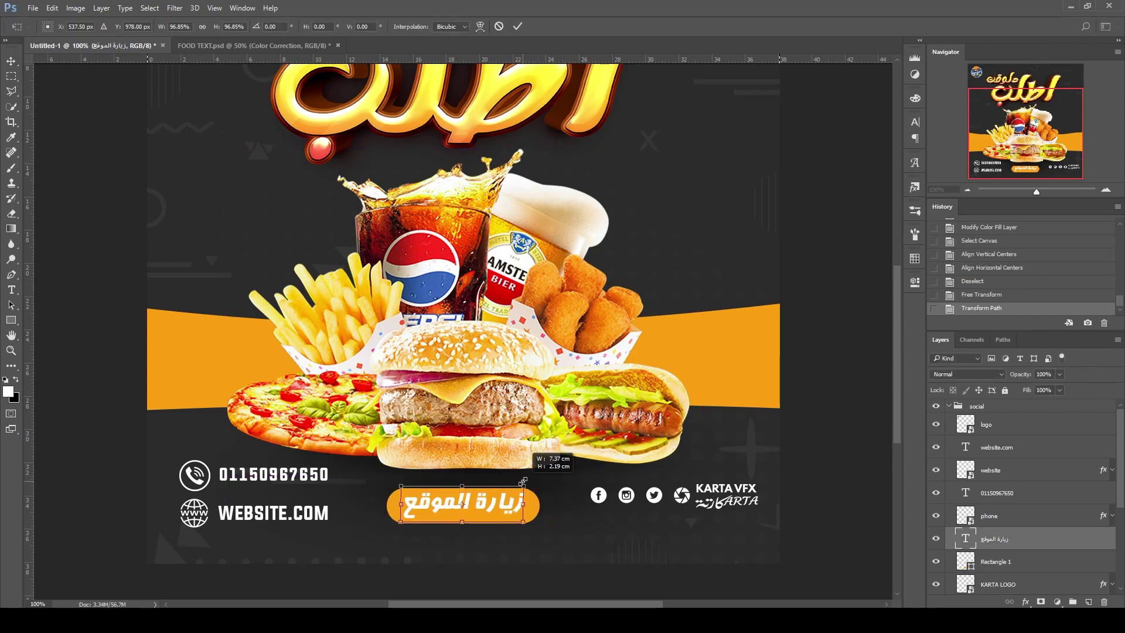
pyautogui.hotkey('ctrl', 'z')
pyautogui.hotkey('ctrl', 't')
pyautogui.moveTo(485, 272); pyautogui.dragTo(485, 520)
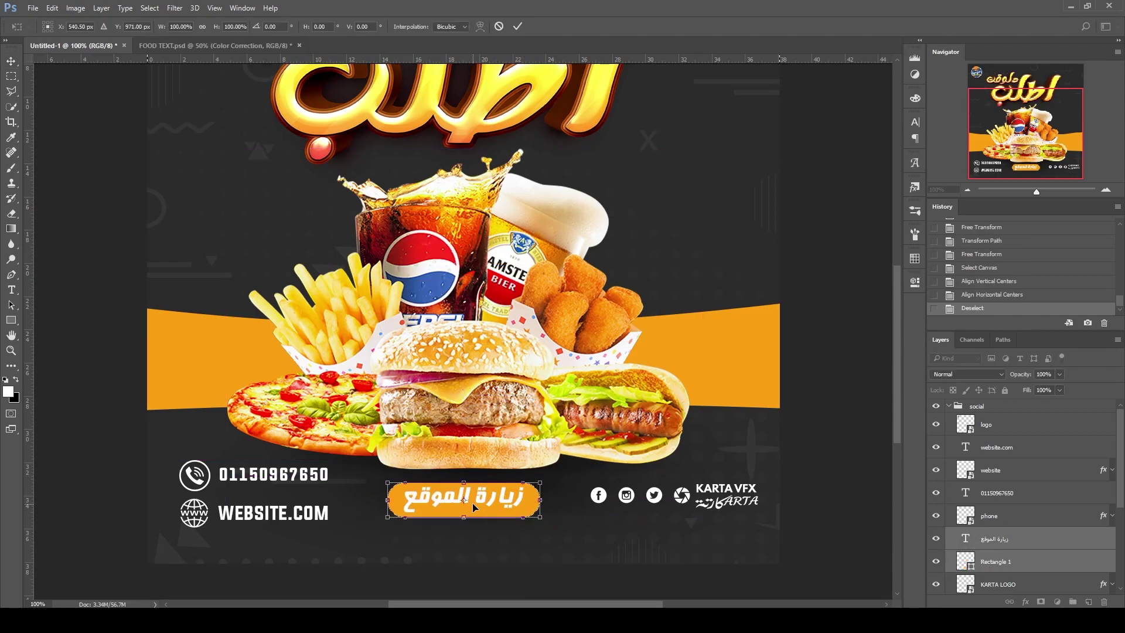
pyautogui.press('Return')
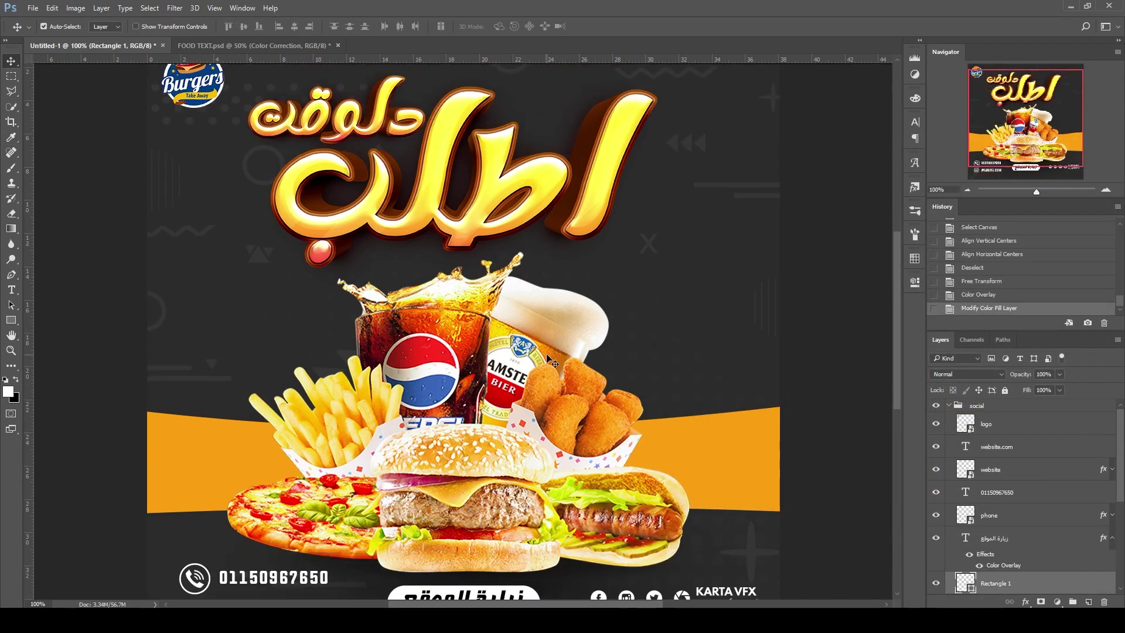
# - Collapse the social group and draw a white circle with the Ellipse Tool beside the headline
pyautogui.click(949, 405)
pyautogui.click(975, 405)
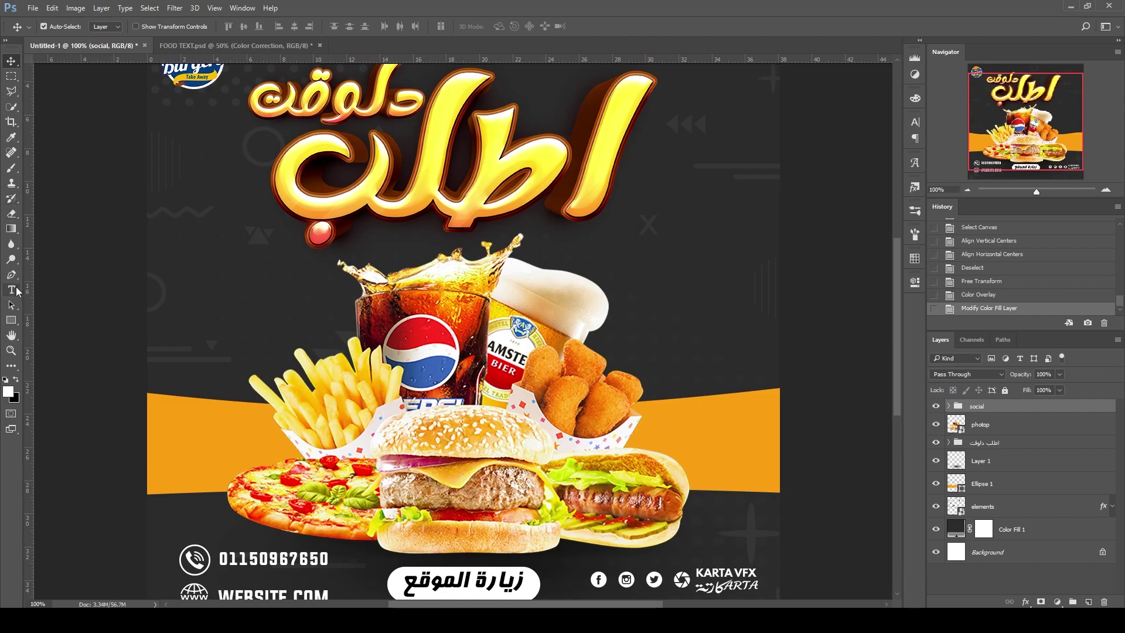
pyautogui.click(16, 315)
pyautogui.click(58, 335)
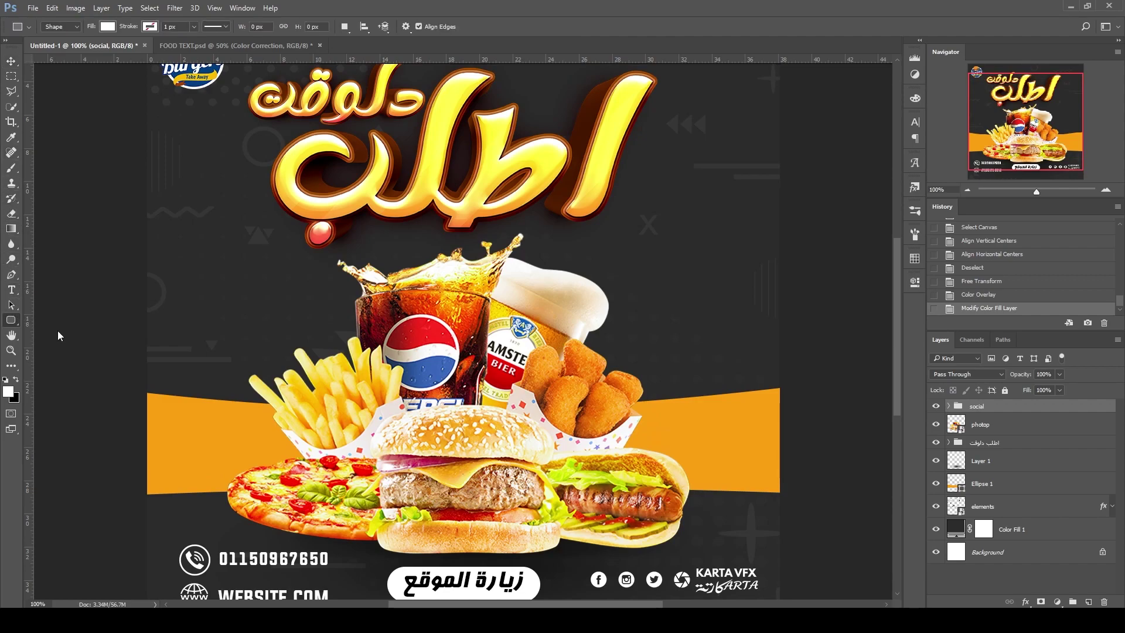
pyautogui.rightClick(12, 320)
pyautogui.click(58, 348)
pyautogui.moveTo(621, 226); pyautogui.dragTo(686, 290)
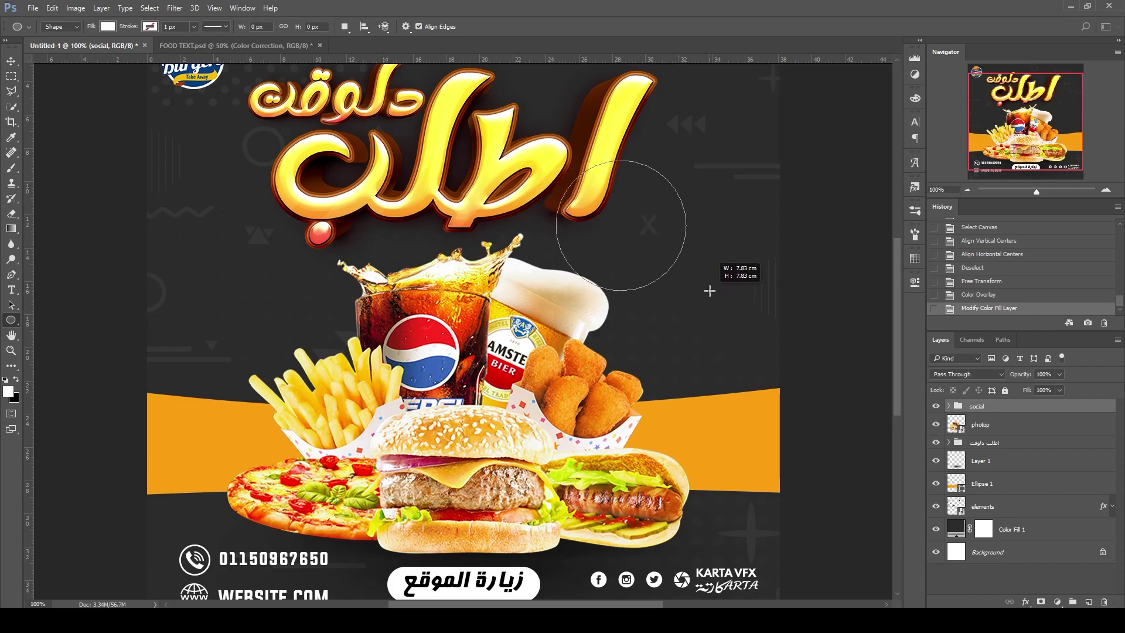
# - Move the circle right above the drinks and shrink it to about 71%
pyautogui.hotkey('ctrl', 't')
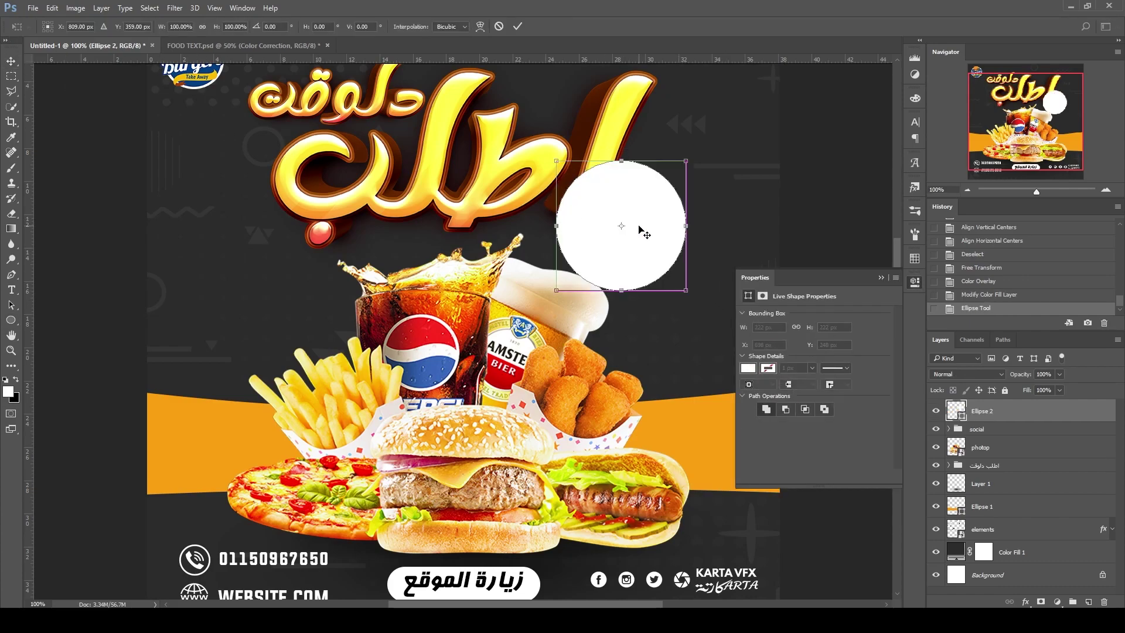
pyautogui.moveTo(645, 226); pyautogui.dragTo(716, 298)
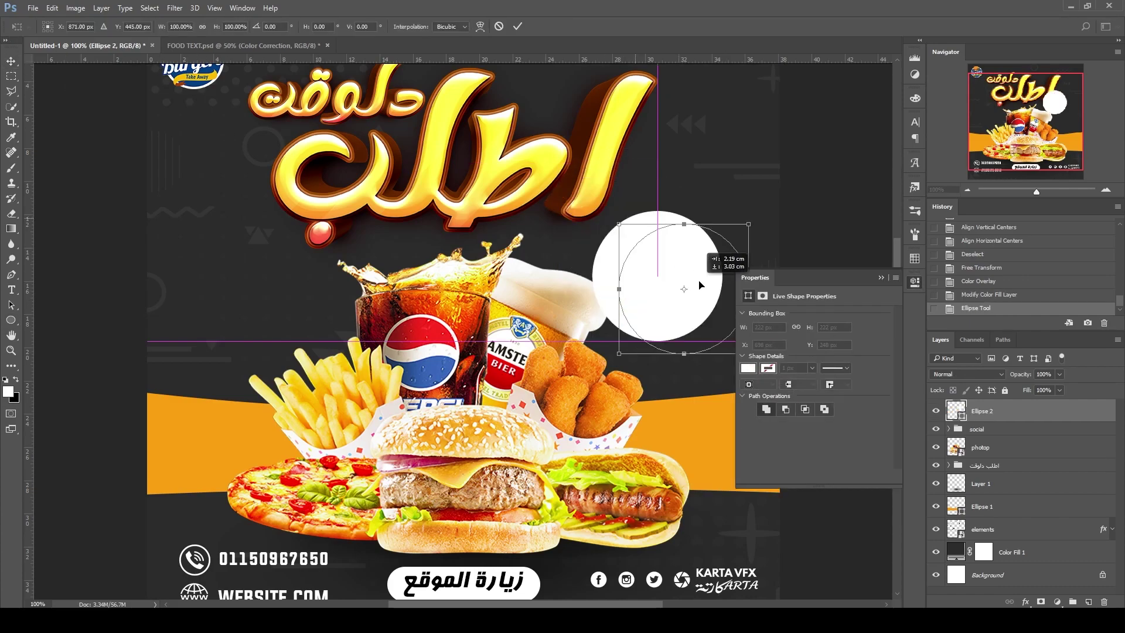
pyautogui.click(517, 28)
pyautogui.hotkey('ctrl', 't')
pyautogui.moveTo(732, 240); pyautogui.dragTo(731, 243)
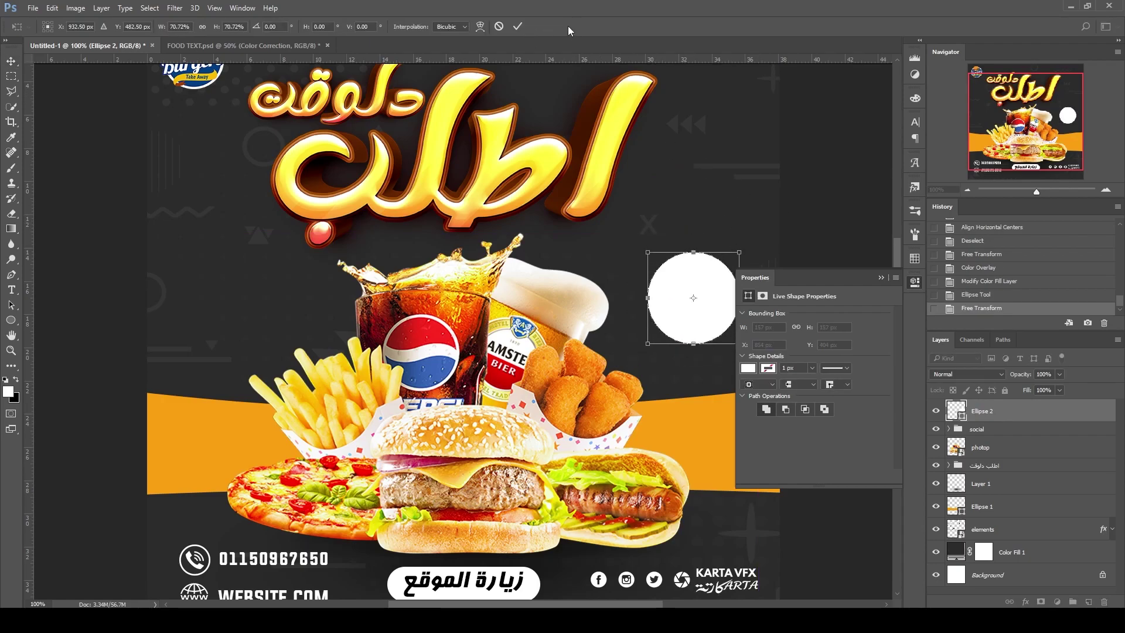
pyautogui.click(520, 27)
pyautogui.click(915, 282)
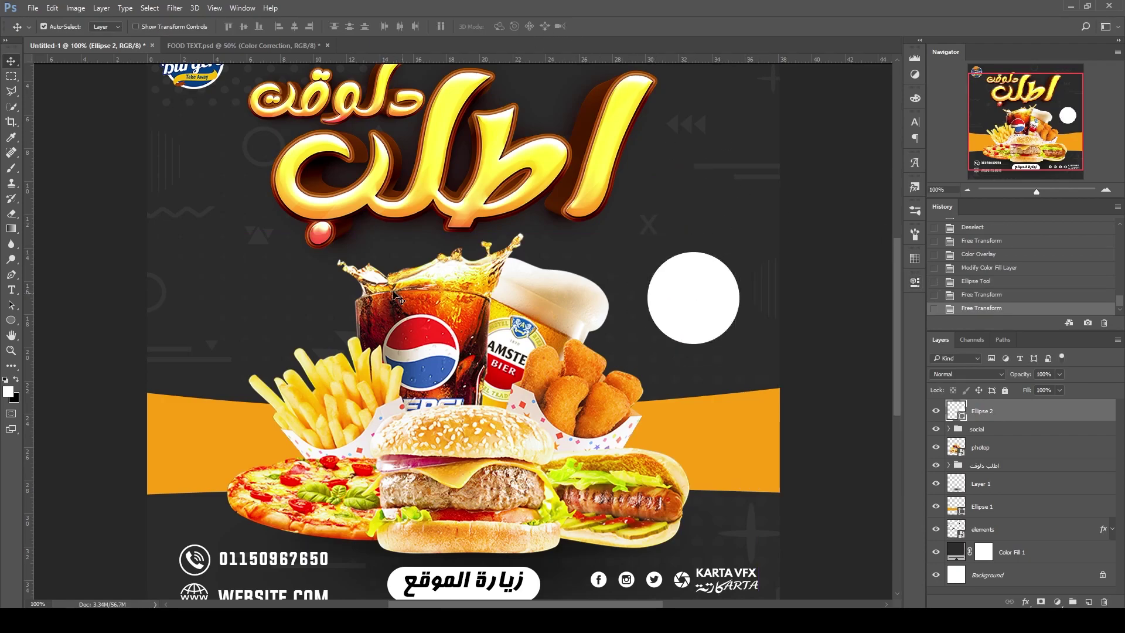
pyautogui.click(11, 289)
# - Add black text 'فقط' and place it on the white circle
pyautogui.click(201, 288)
pyautogui.write('ف')
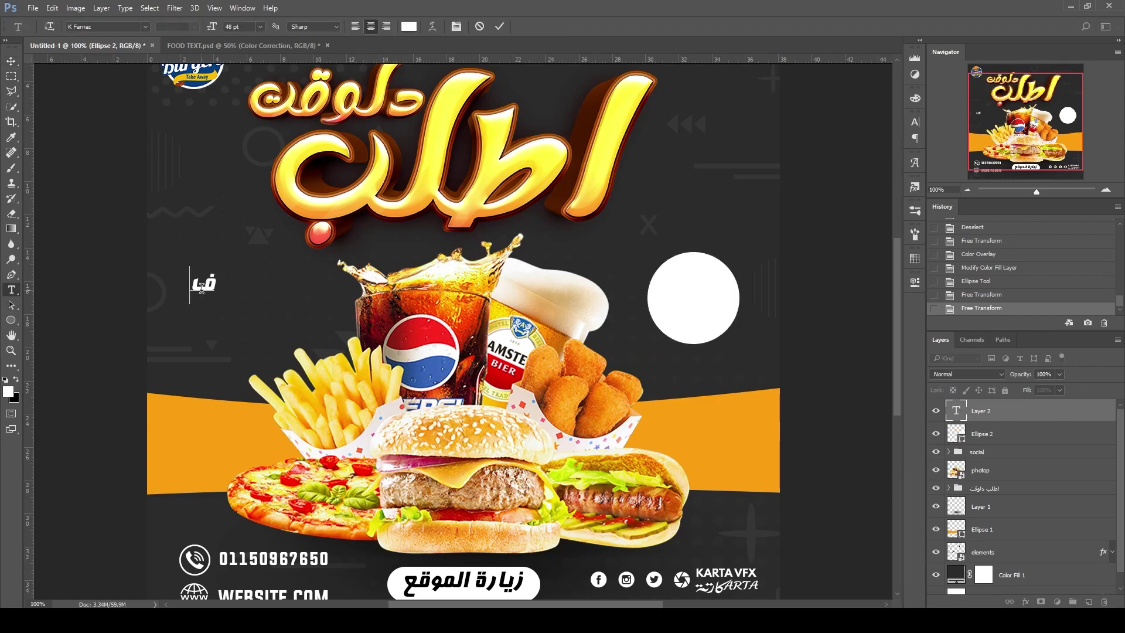
pyautogui.write('قط')
pyautogui.hotkey('ctrl', 'a')
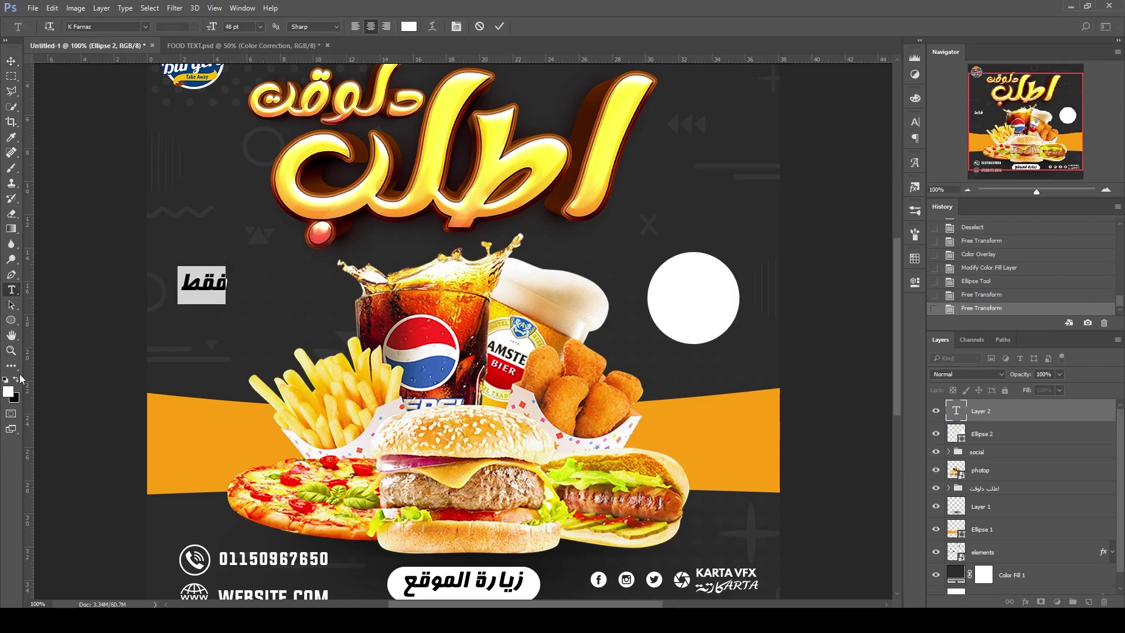
pyautogui.click(16, 379)
pyautogui.moveTo(298, 331); pyautogui.dragTo(752, 324)
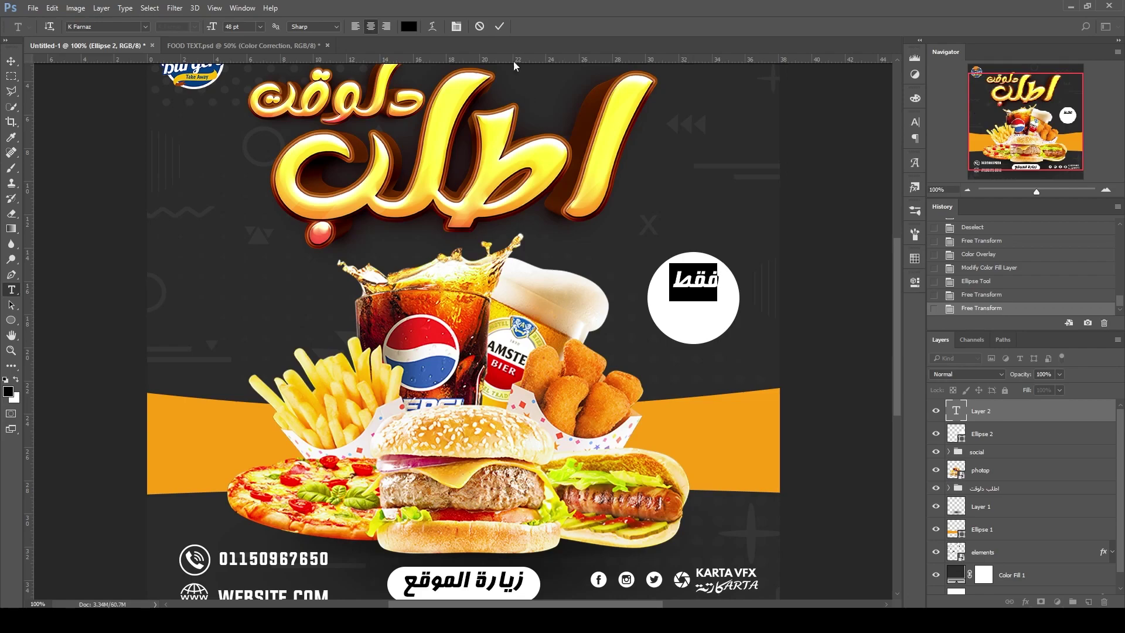
pyautogui.hotkey('ctrl', 'Return')
# - Add the word 'السعر' and place it in the circle below 'فقط'
pyautogui.write('150')
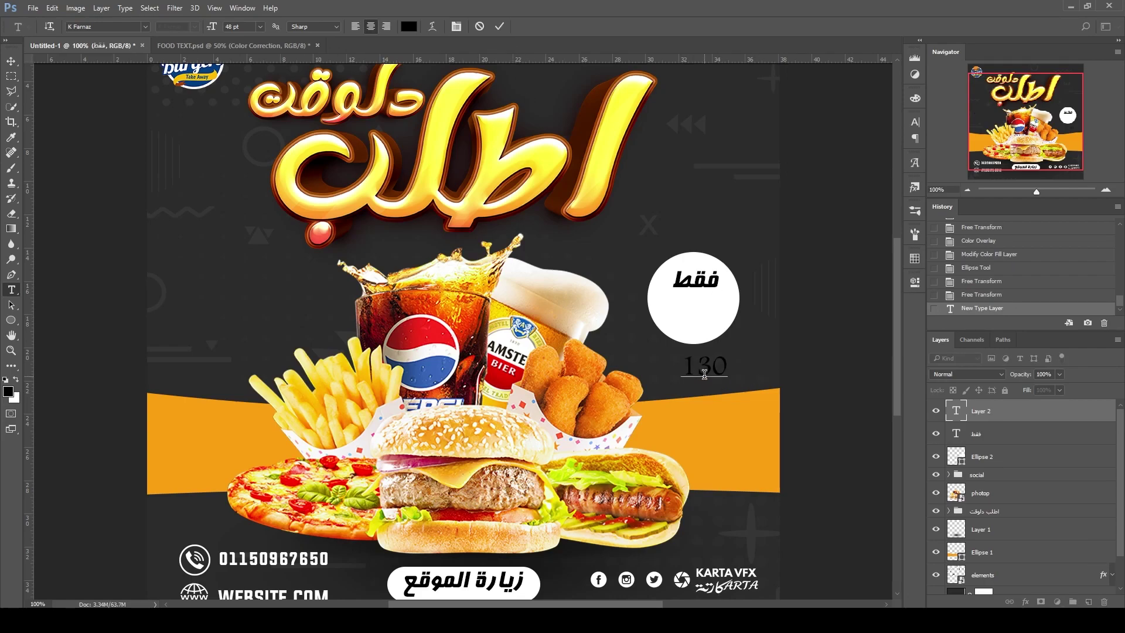
pyautogui.hotkey('ctrl', 'a')
pyautogui.press('BackSpace')
pyautogui.write('بس')
pyautogui.write('عر')
pyautogui.hotkey('ctrl', 'a')
pyautogui.press('BackSpace')
pyautogui.write('لسعر')
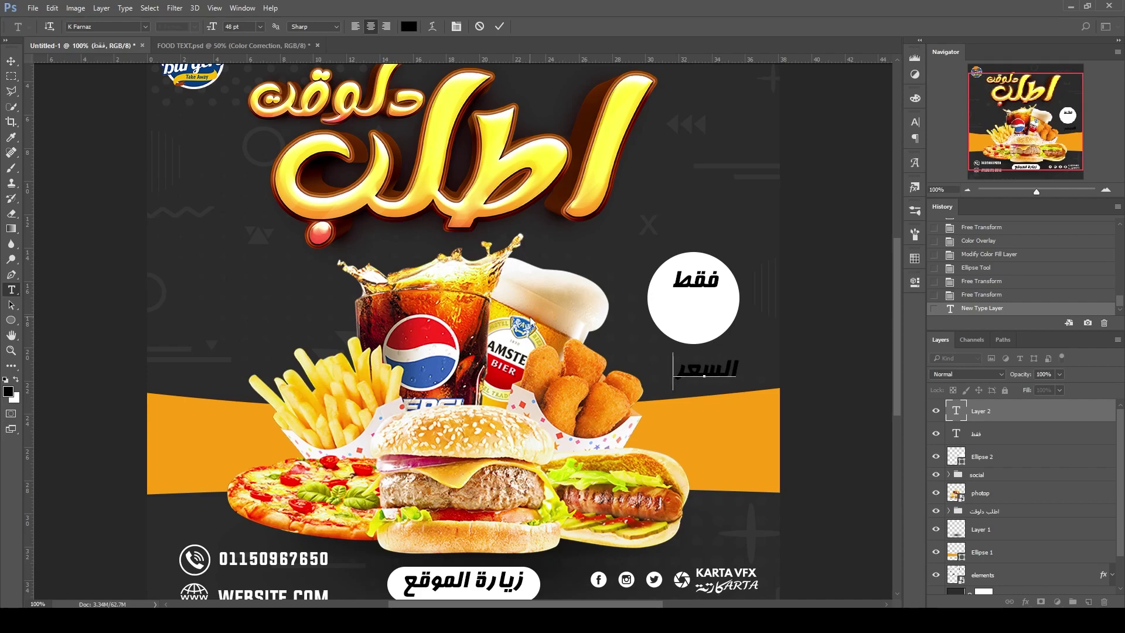
pyautogui.moveTo(613, 436); pyautogui.dragTo(609, 375)
pyautogui.hotkey('ctrl', 'Return')
# - Centre the circle and its text on the canvas, then move the badge beside the drinks
pyautogui.keyDown('ctrl'); pyautogui.click(992, 456); pyautogui.keyUp('ctrl')
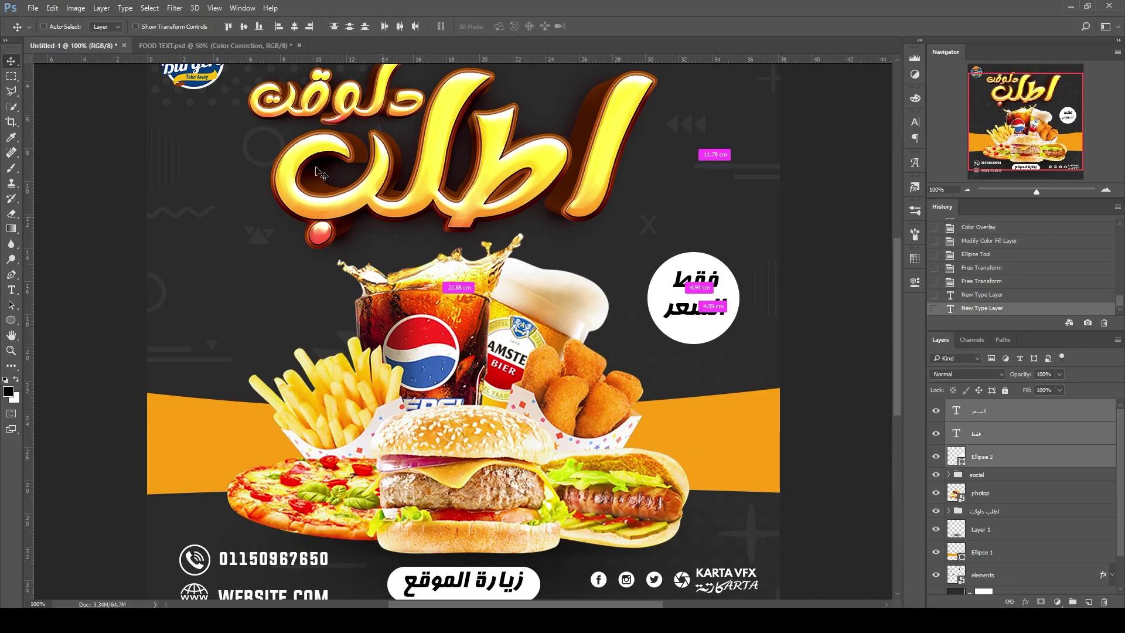
pyautogui.hotkey('ctrl', 'a')
pyautogui.click(244, 25)
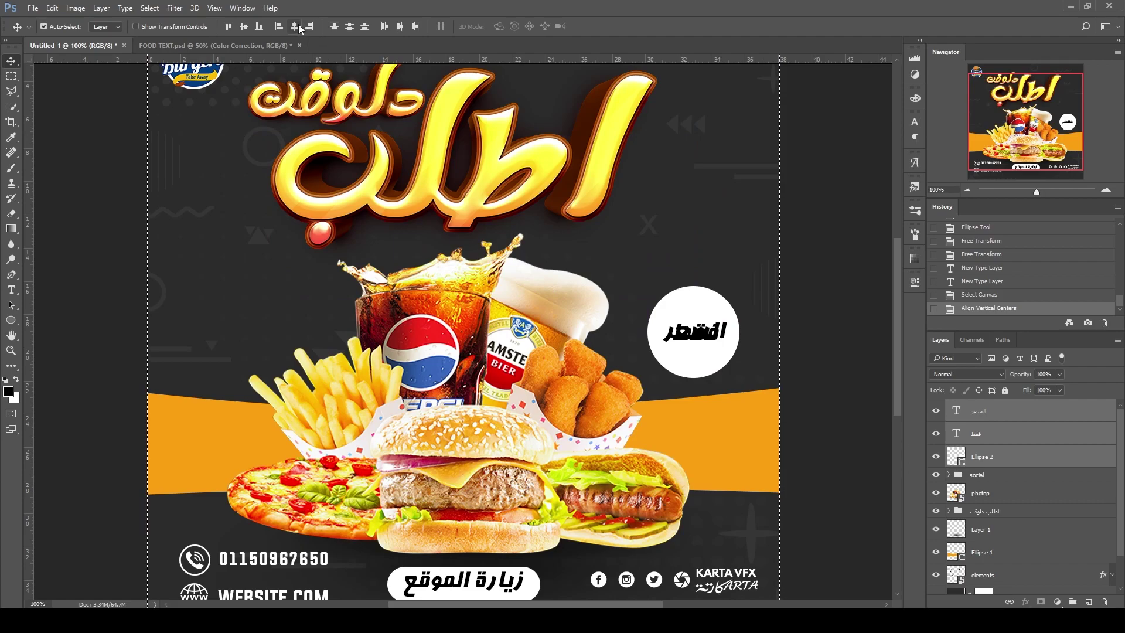
pyautogui.click(294, 26)
pyautogui.hotkey('ctrl', 'd')
pyautogui.hotkey('ctrl', 't')
pyautogui.moveTo(484, 331); pyautogui.dragTo(721, 331)
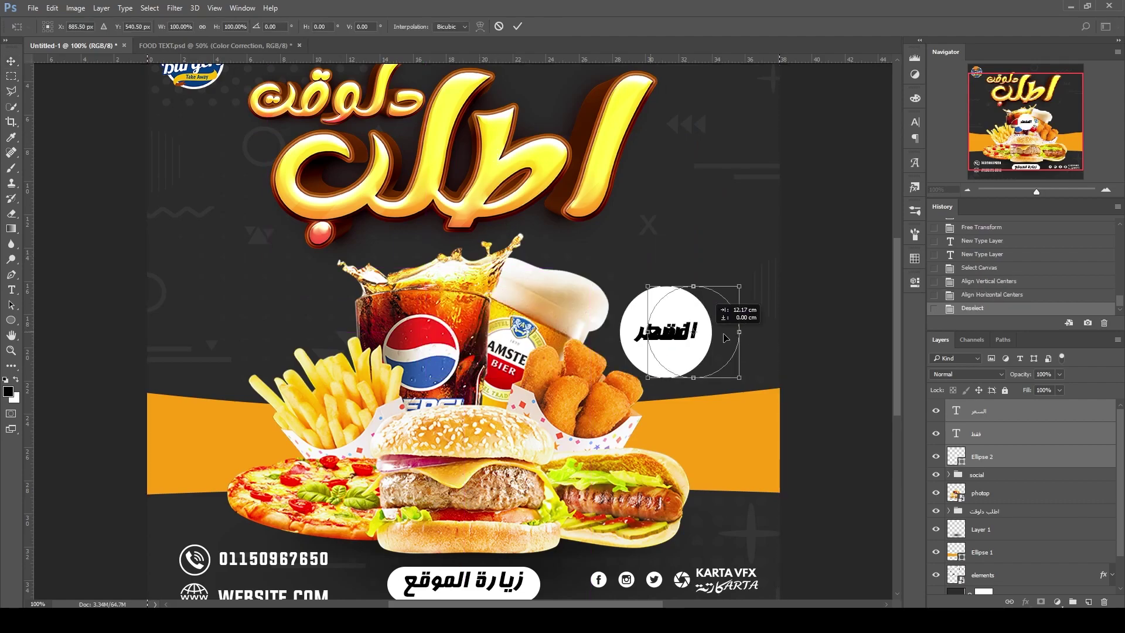
pyautogui.click(517, 25)
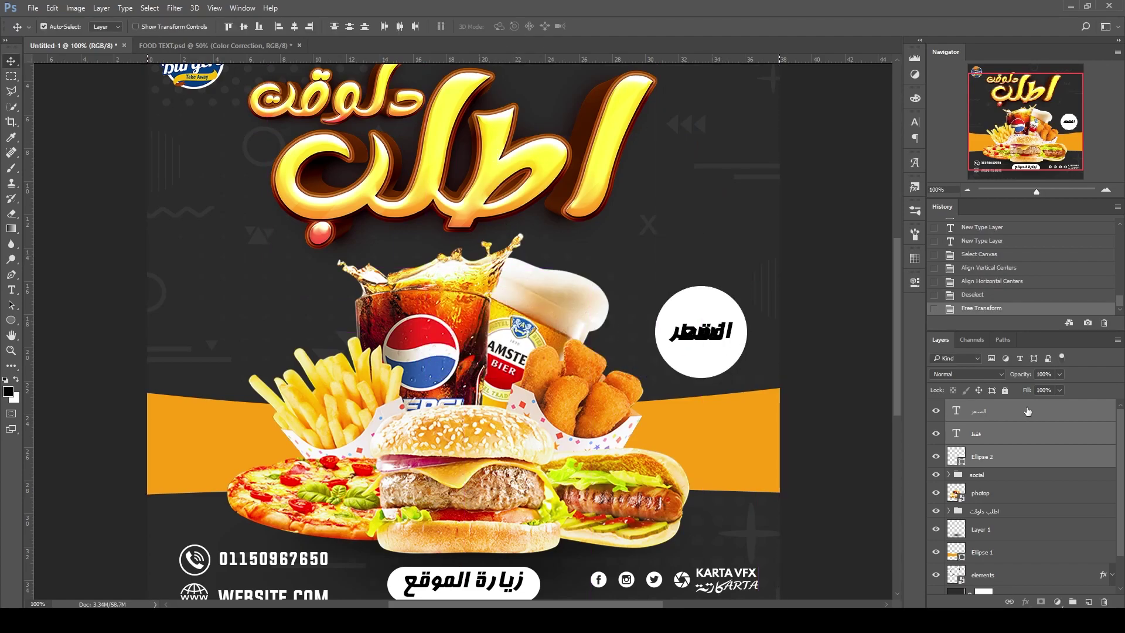
# - Spread 'فقط' up and 'السعر' down, then enlarge both texts to 117%
pyautogui.click(1002, 439)
pyautogui.hotkey('shift', 'Up')
pyautogui.hotkey('shift', 'Up')
pyautogui.hotkey('shift', 'Up')
pyautogui.hotkey('shift', 'Up')
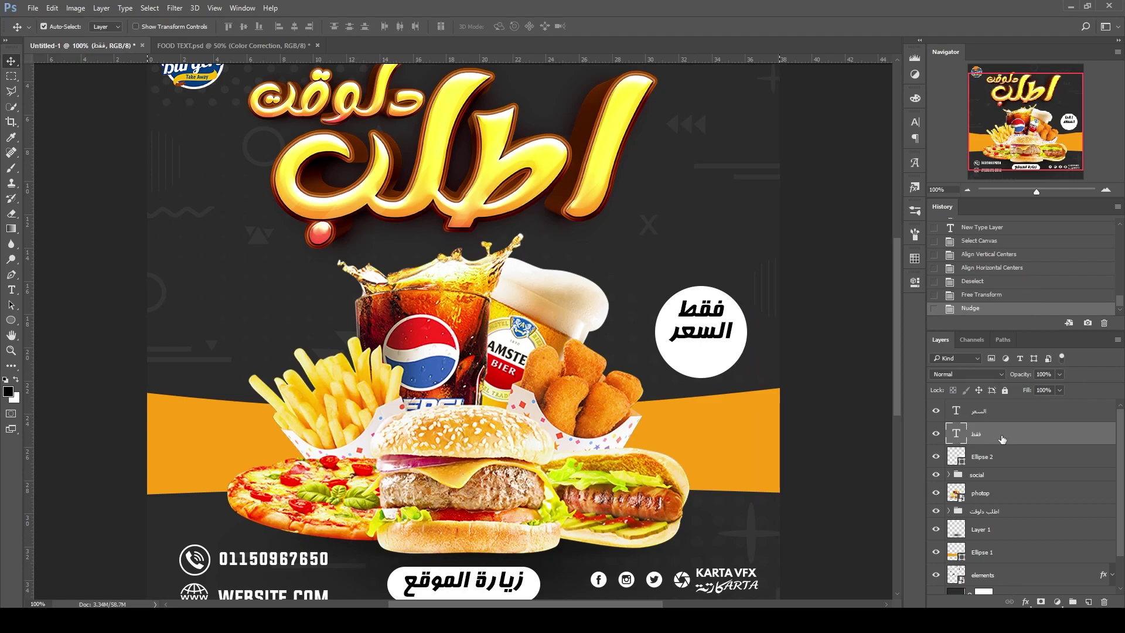
pyautogui.click(1000, 415)
pyautogui.hotkey('shift', 'Down')
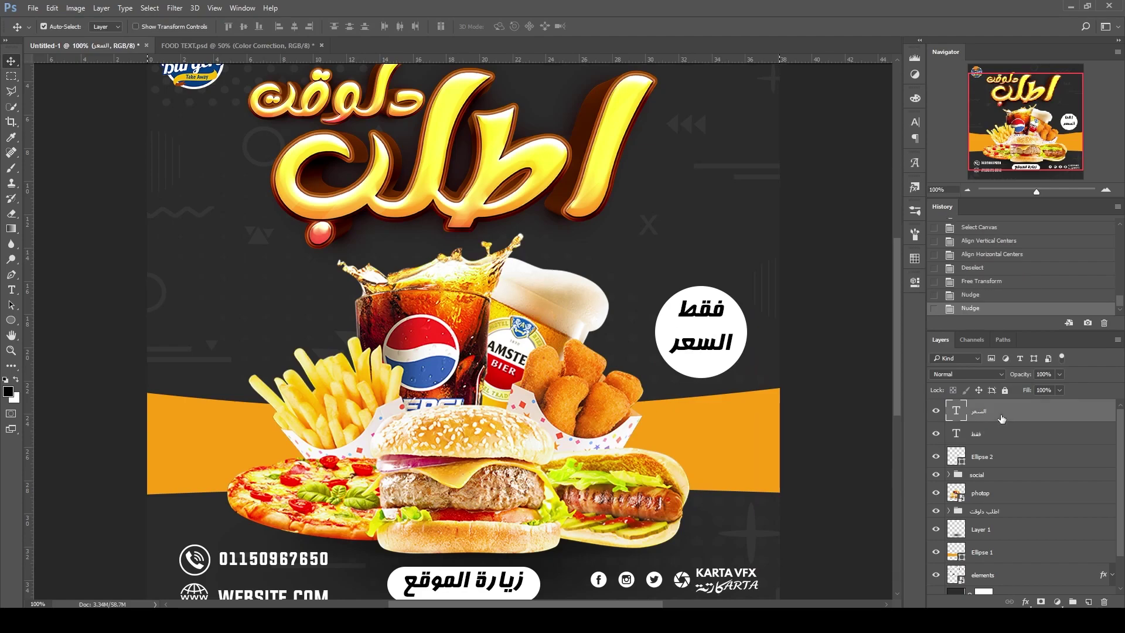
pyautogui.keyDown('shift'); pyautogui.click(1002, 434); pyautogui.keyUp('shift')
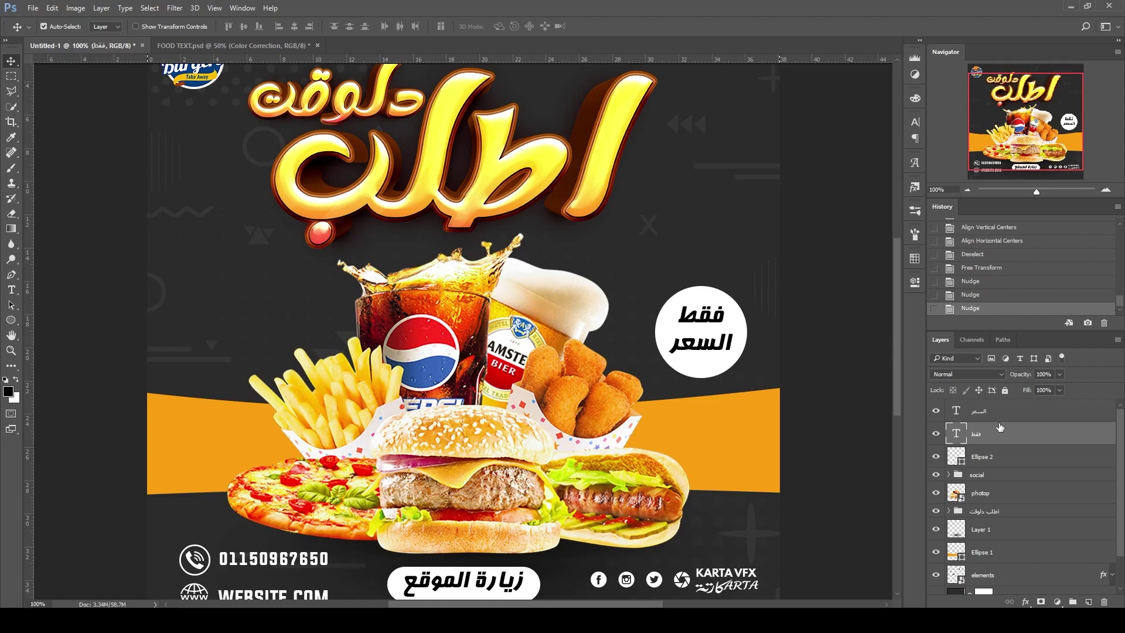
pyautogui.hotkey('ctrl', 't')
pyautogui.moveTo(733, 305); pyautogui.dragTo(739, 302)
pyautogui.click(517, 26)
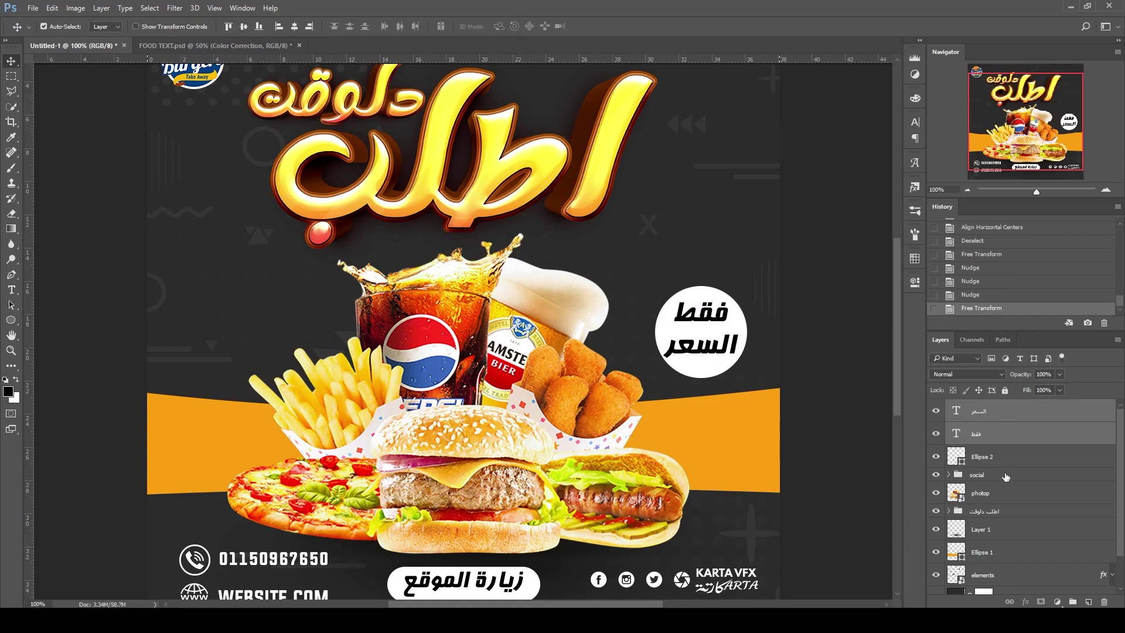
# - Nudge the white circle left and down and the price text down into place
pyautogui.click(1008, 456)
pyautogui.press('Left')
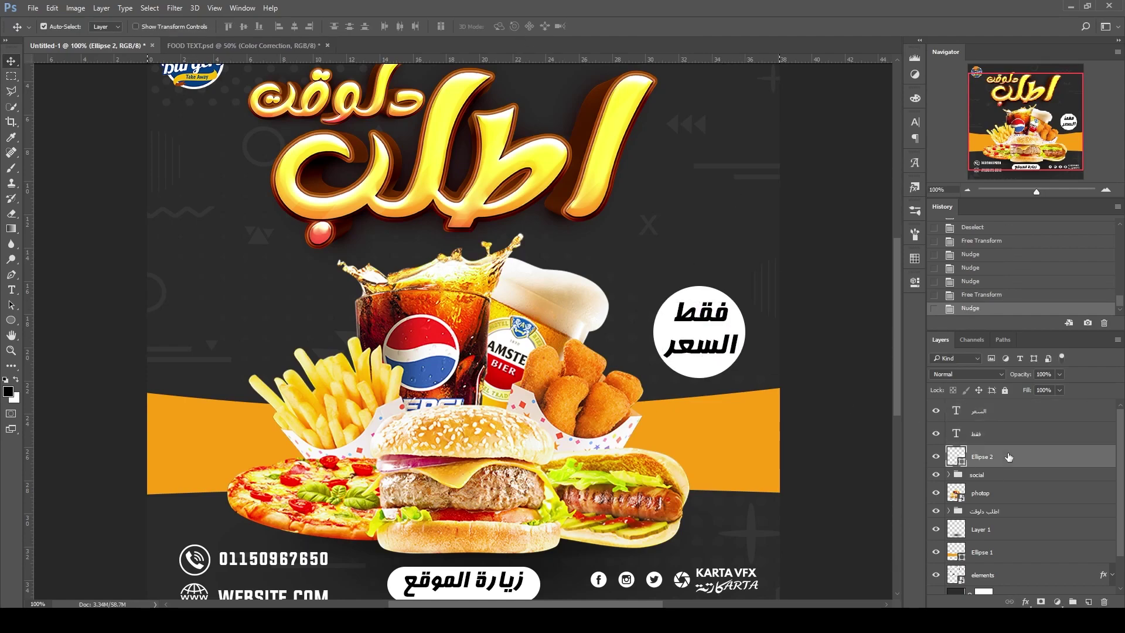
pyautogui.click(1016, 440)
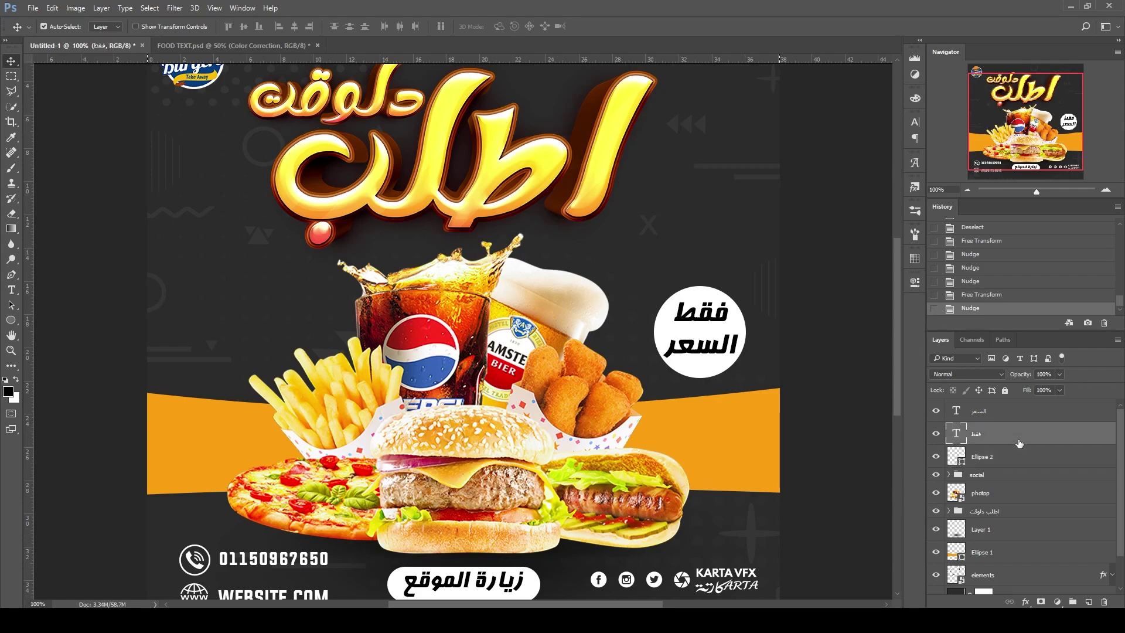
pyautogui.press('Down')
pyautogui.click(1016, 456)
pyautogui.press('Down')
pyautogui.press('Down')
pyautogui.press('Down')
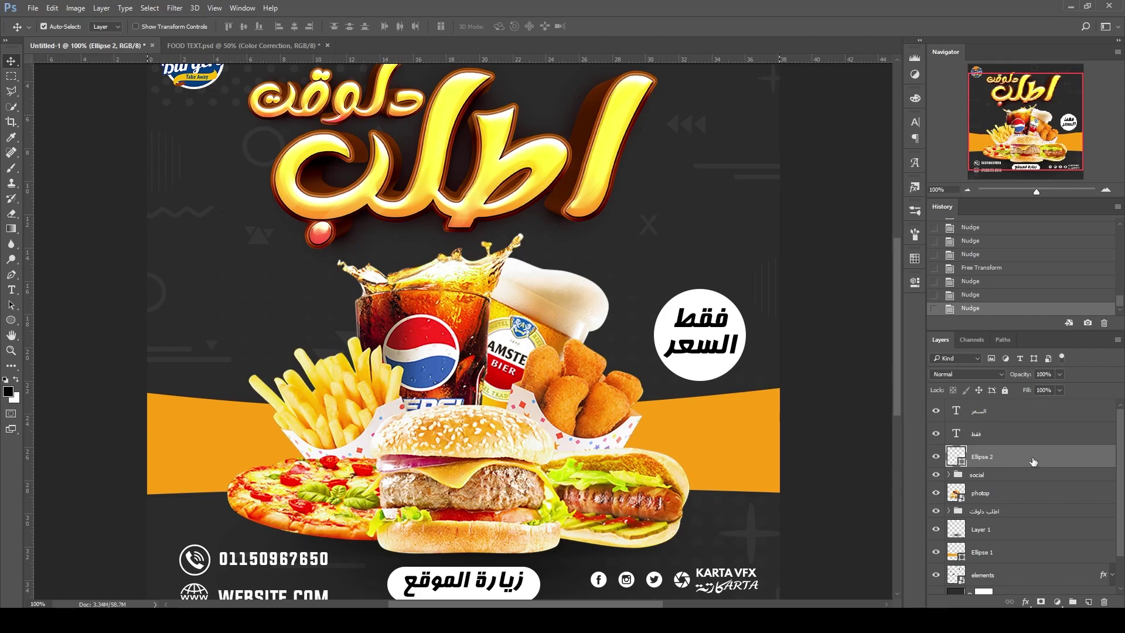
# - Duplicate the white circle, fill the copy with the band's orange, and enlarge it behind as a ring
pyautogui.moveTo(1016, 457); pyautogui.dragTo(1089, 602)
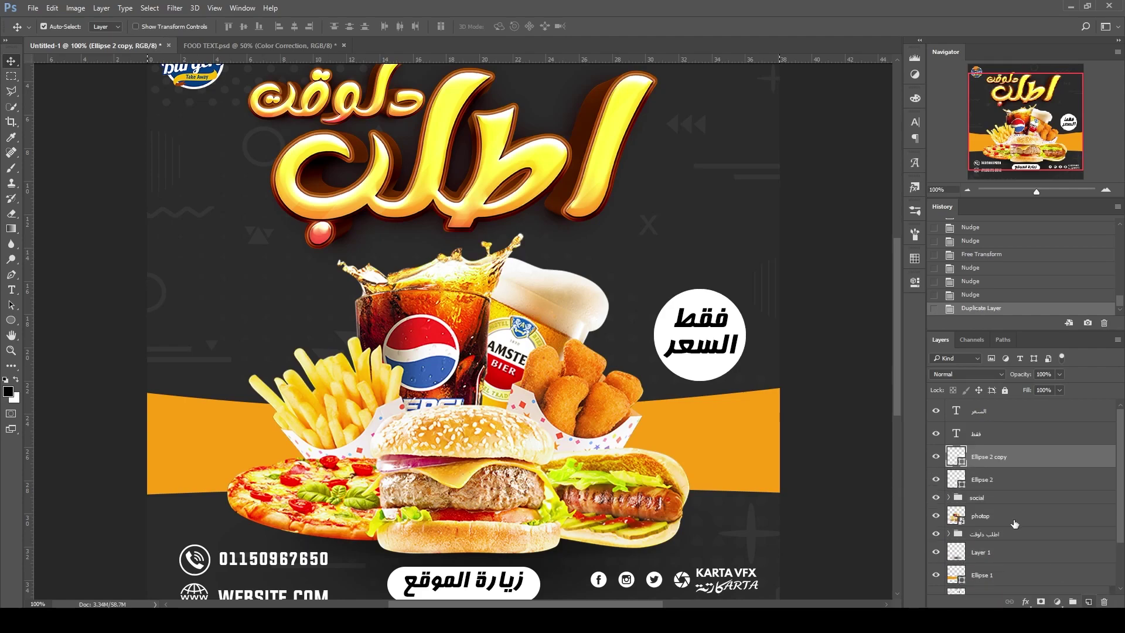
pyautogui.doubleClick(963, 464)
pyautogui.click(714, 409)
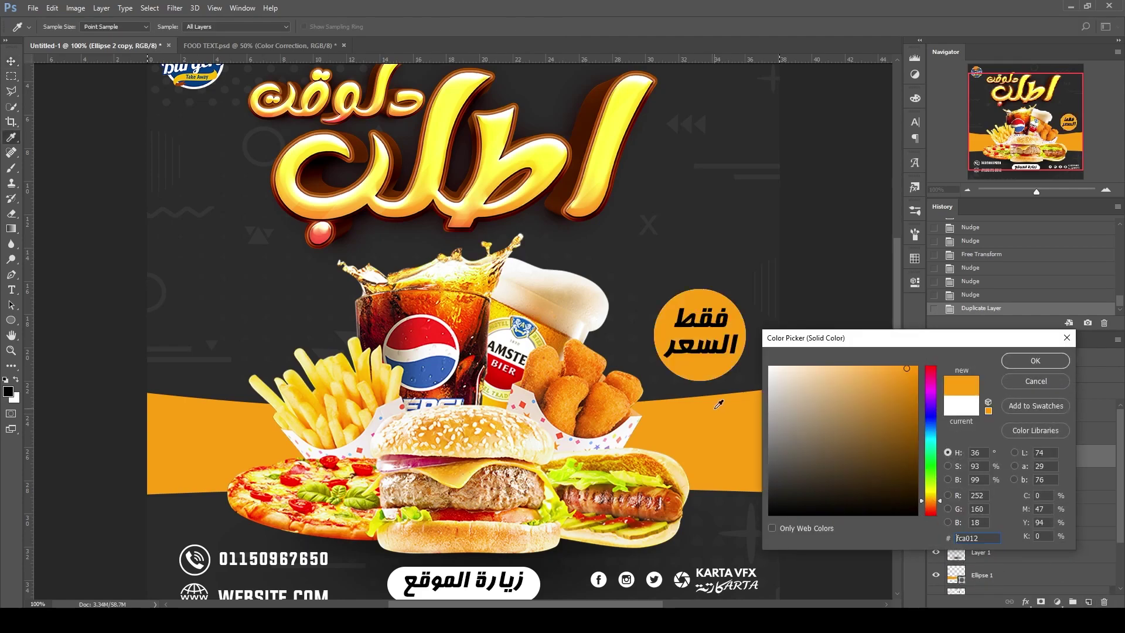
pyautogui.press('Return')
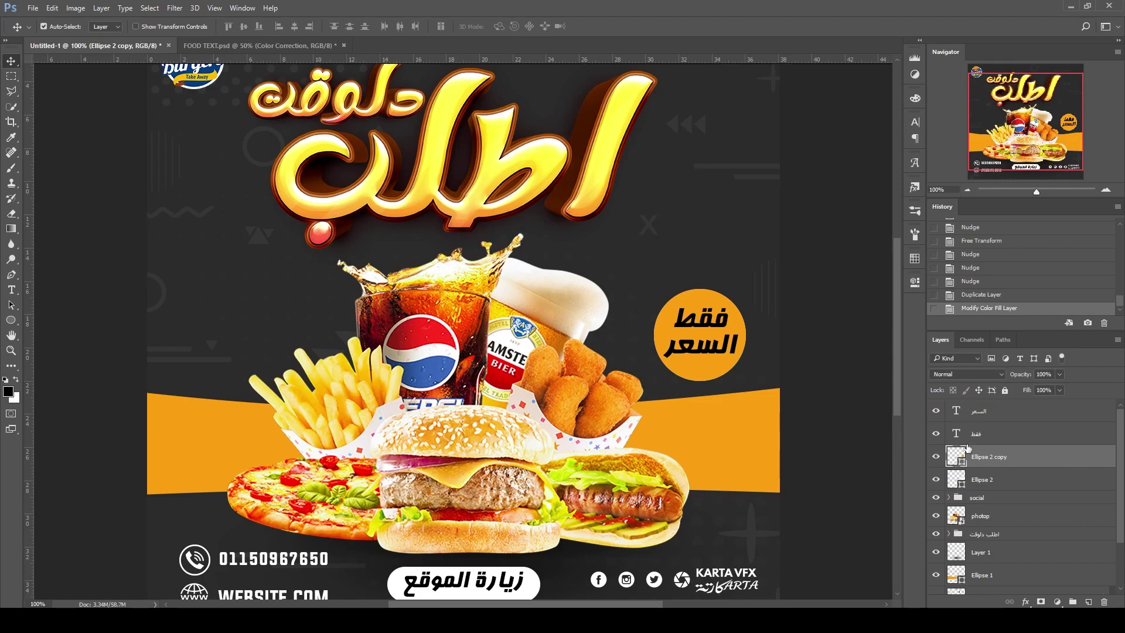
pyautogui.moveTo(967, 448); pyautogui.dragTo(978, 490)
pyautogui.hotkey('ctrl', 't')
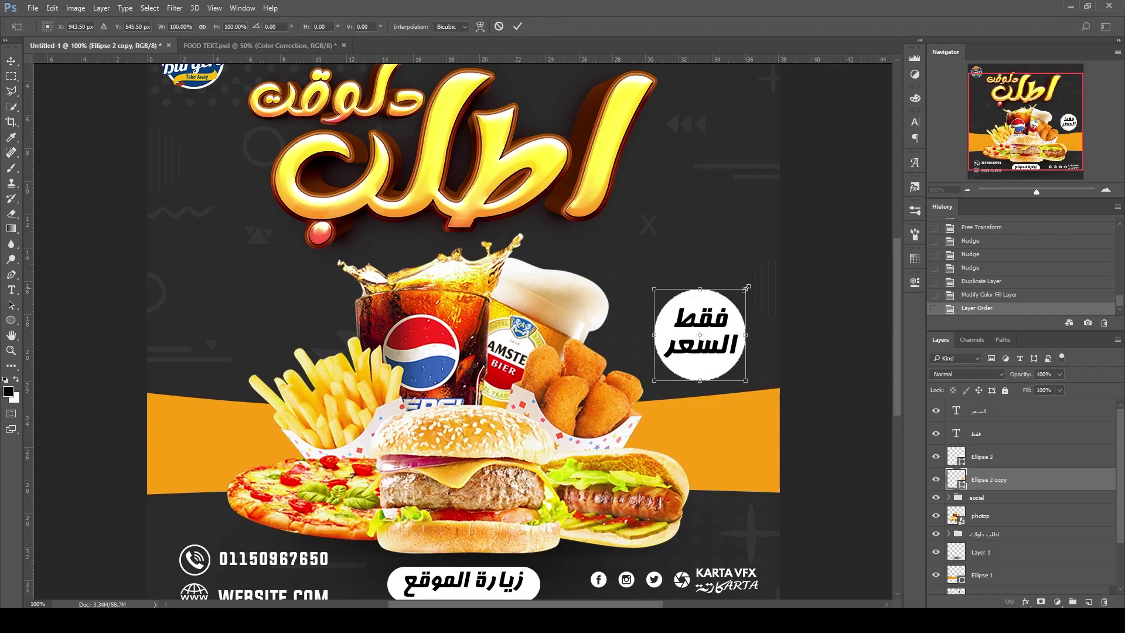
pyautogui.moveTo(745, 289); pyautogui.dragTo(750, 283)
pyautogui.press('Return')
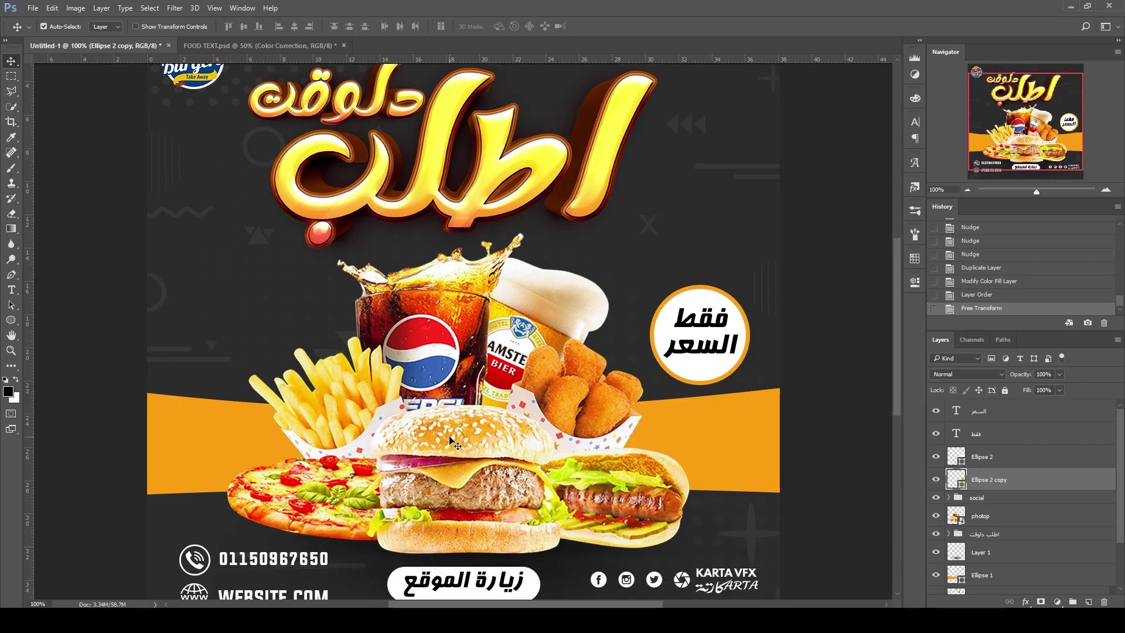
# - Stamp all visible layers into a new top layer and open the Camera Raw Filter
pyautogui.click(993, 413)
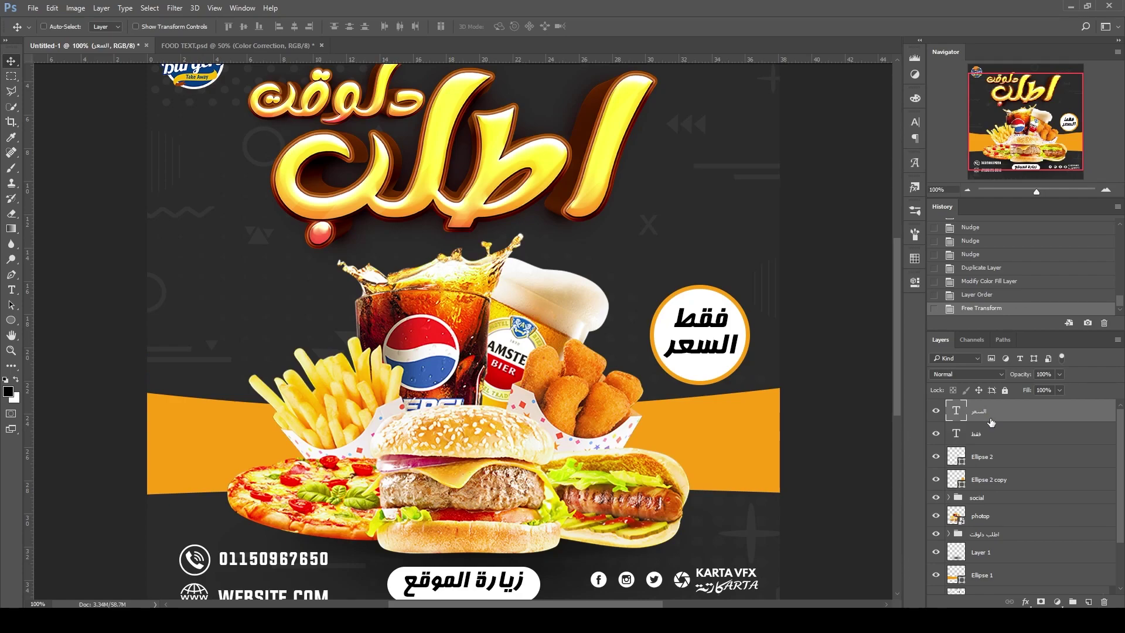
pyautogui.hotkey('ctrl', 'shift', 'alt', 'e')
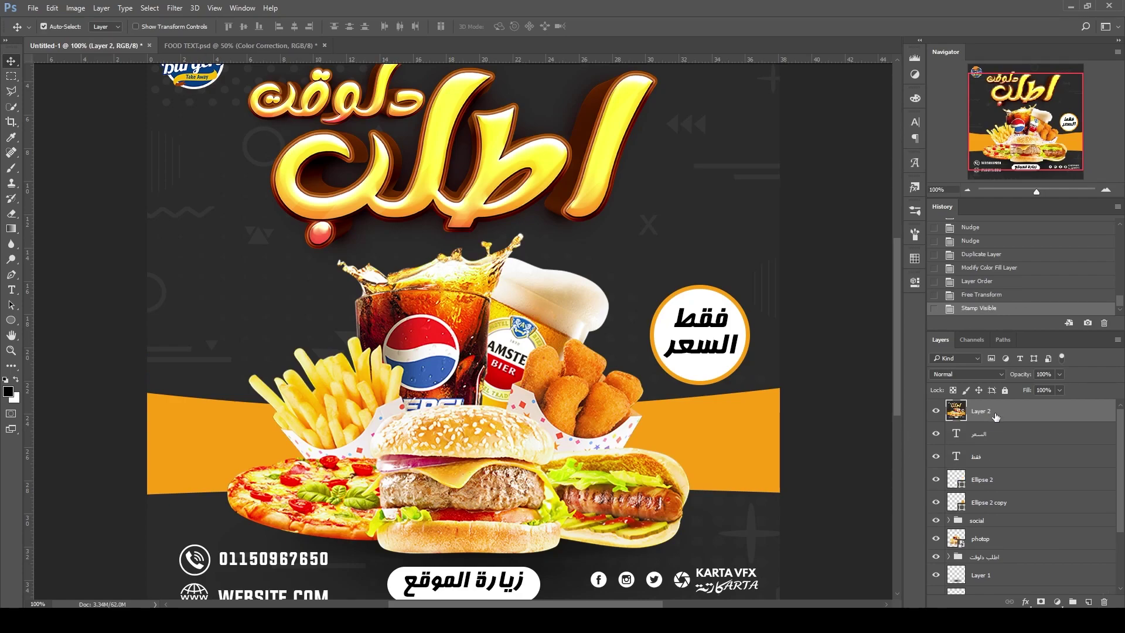
pyautogui.click(174, 8)
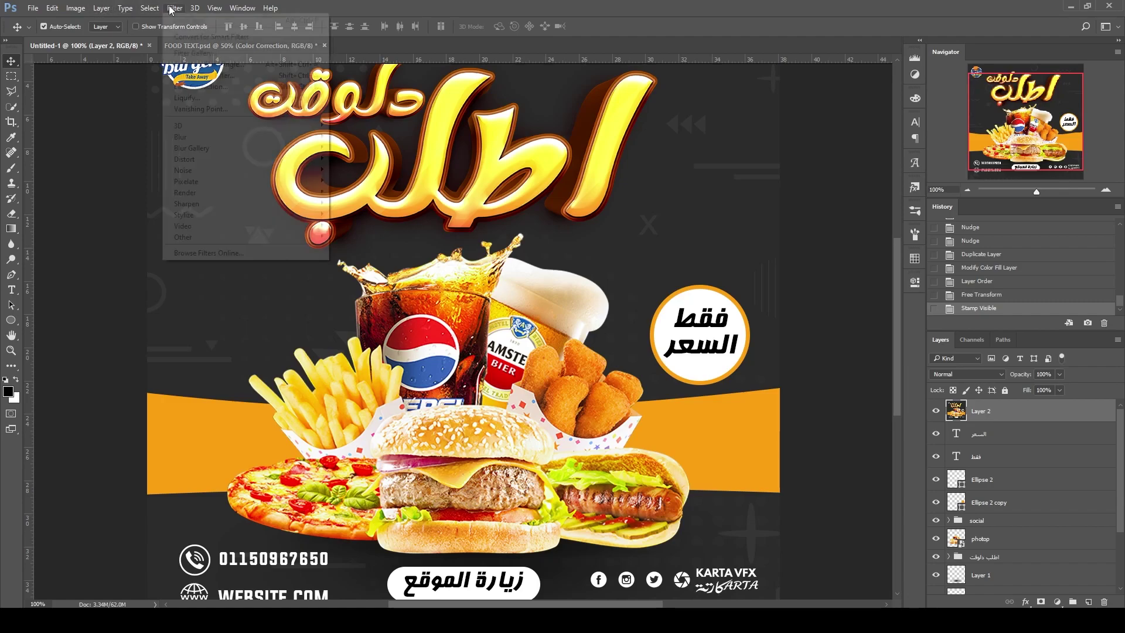
pyautogui.click(237, 75)
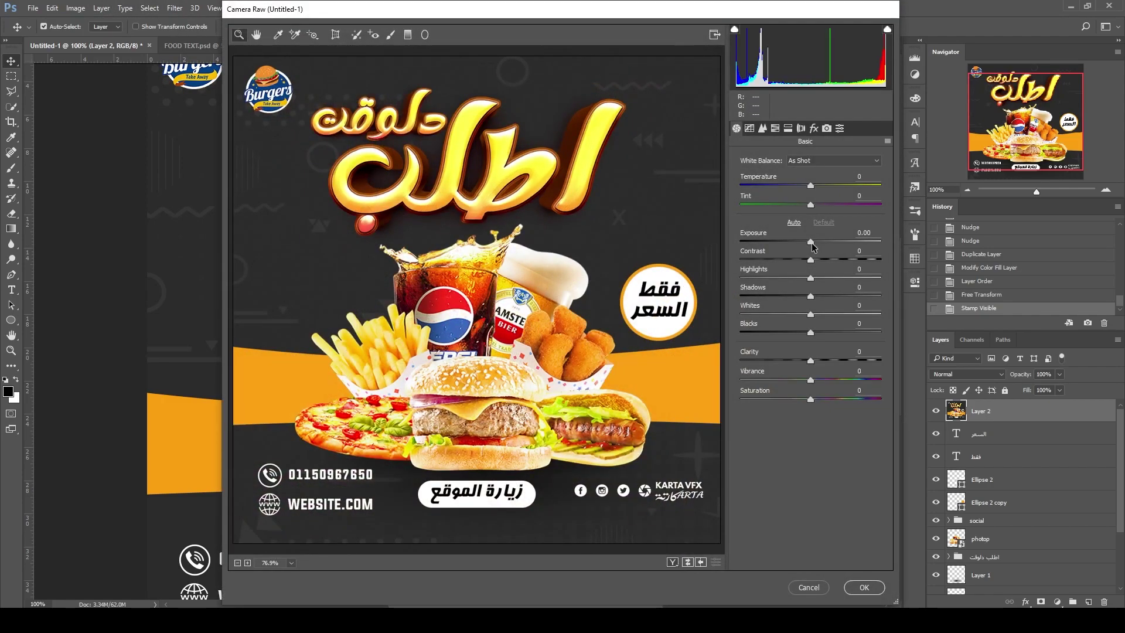
# - Lower Contrast to -14 and adjust the red, green (+8) and blue calibration primaries
pyautogui.moveTo(810, 260)
pyautogui.mouseDown()
pyautogui.moveTo(828, 259)
pyautogui.moveTo(800, 259)
pyautogui.mouseUp()
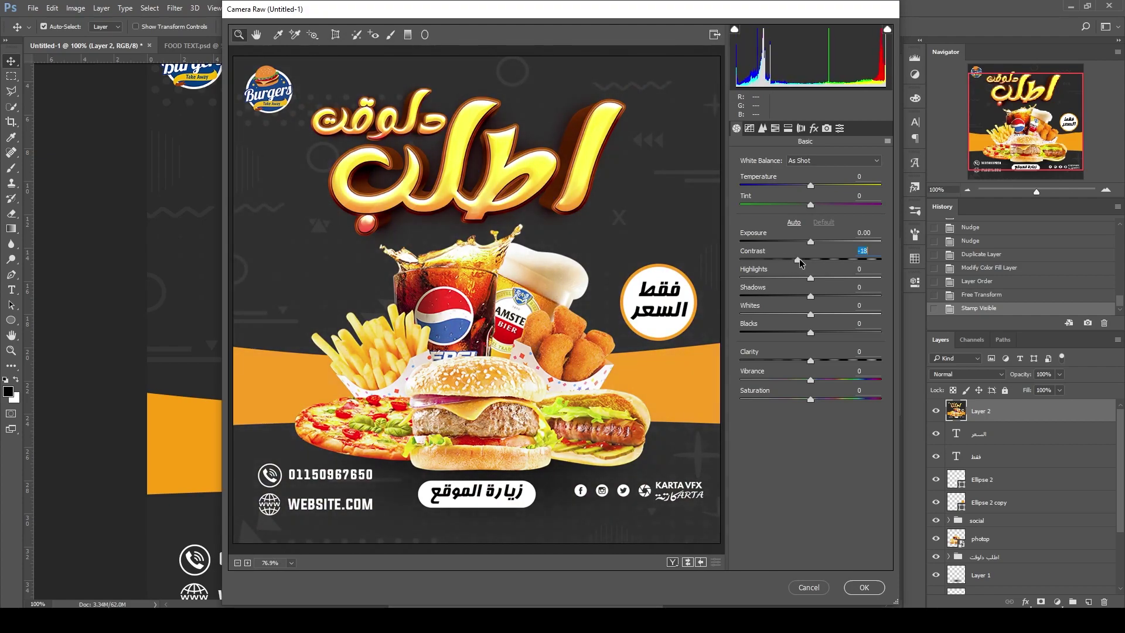
pyautogui.hotkey('ctrl', 'alt', '8')
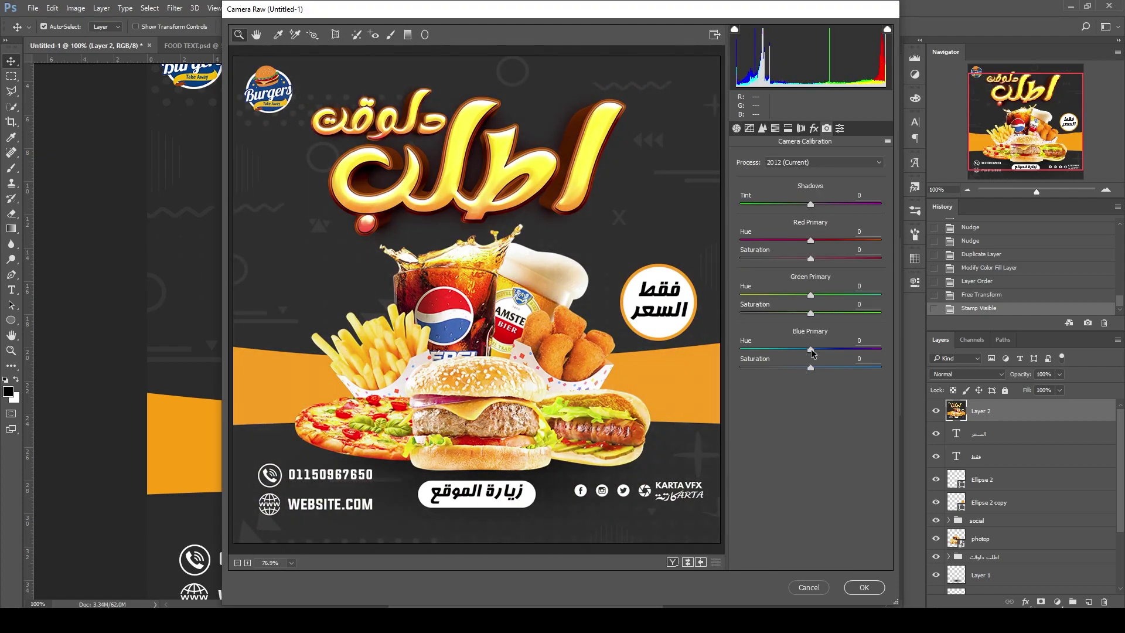
pyautogui.moveTo(811, 349)
pyautogui.mouseDown()
pyautogui.moveTo(795, 350)
pyautogui.moveTo(825, 367)
pyautogui.mouseUp()
pyautogui.moveTo(810, 295)
pyautogui.mouseDown()
pyautogui.moveTo(772, 295)
pyautogui.moveTo(816, 295)
pyautogui.moveTo(817, 314)
pyautogui.mouseUp()
pyautogui.click(812, 313)
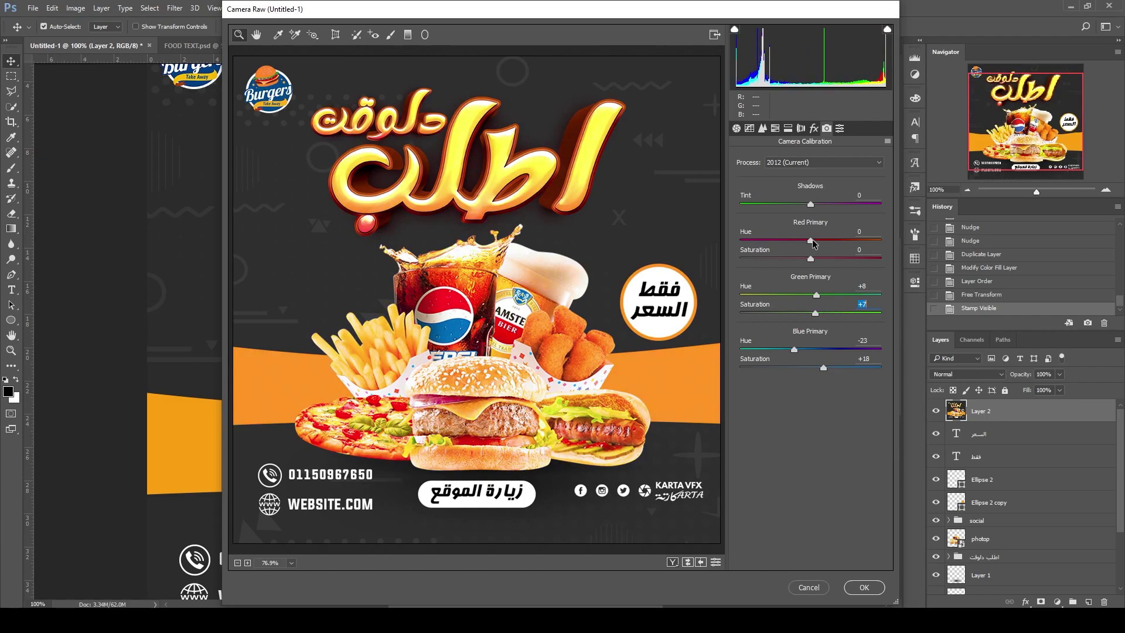
pyautogui.moveTo(811, 241)
pyautogui.mouseDown()
pyautogui.moveTo(801, 260)
pyautogui.moveTo(813, 258)
pyautogui.mouseUp()
# - Set a lens correction value of 2 and pull down the highlights in Basic
pyautogui.click(800, 128)
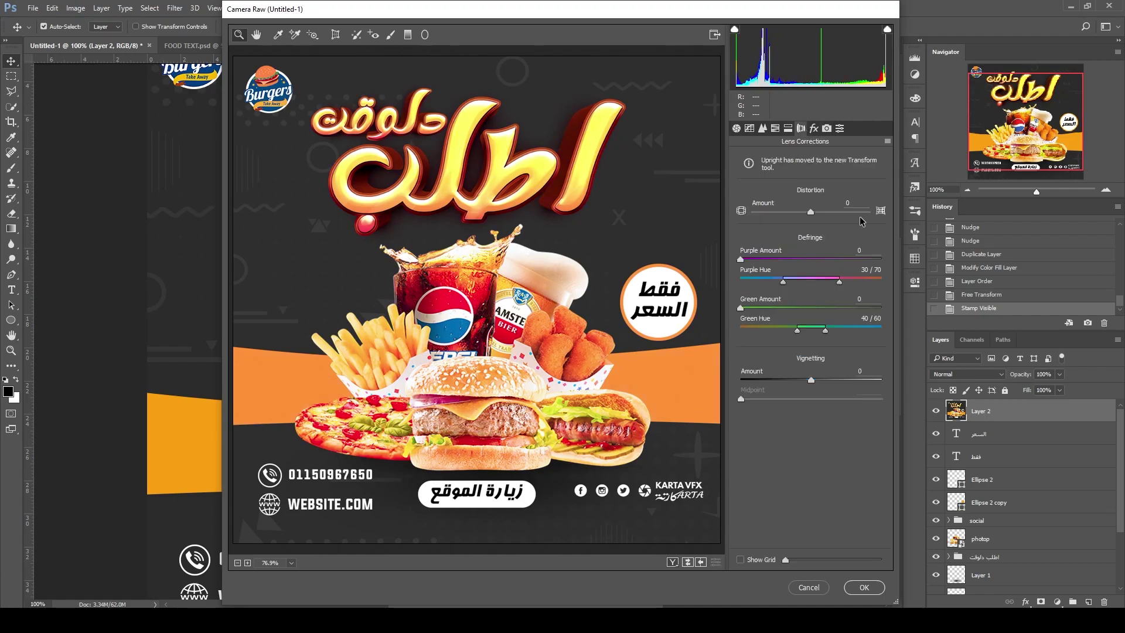
pyautogui.write('2')
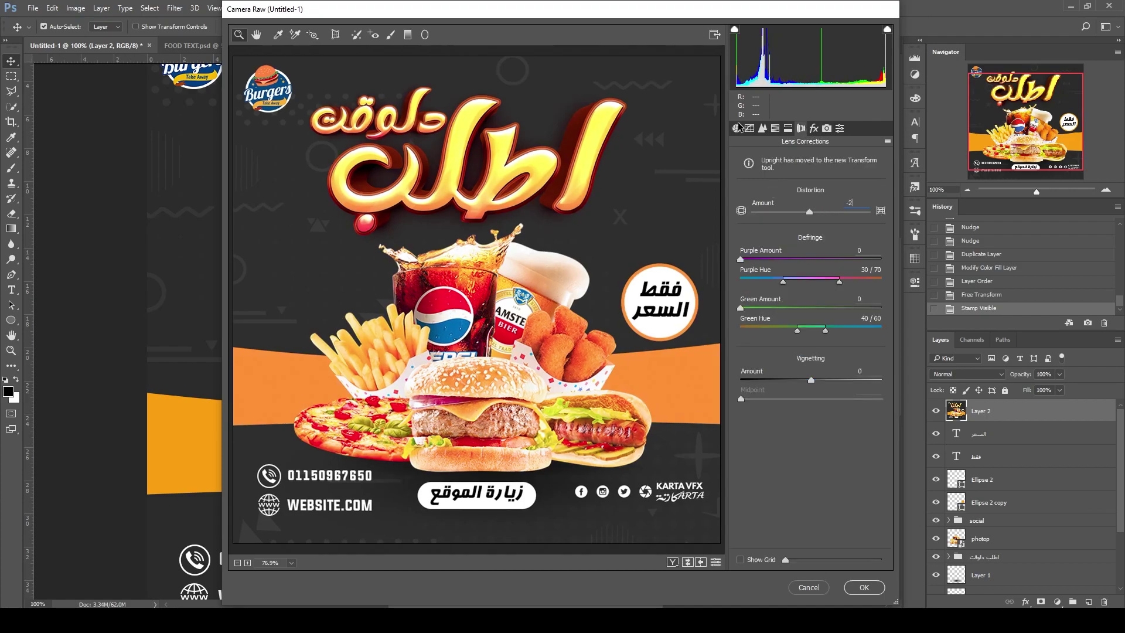
pyautogui.click(737, 128)
pyautogui.moveTo(810, 277)
pyautogui.mouseDown()
pyautogui.moveTo(794, 277)
pyautogui.moveTo(810, 297)
pyautogui.moveTo(795, 302)
pyautogui.moveTo(831, 314)
pyautogui.moveTo(809, 333)
pyautogui.moveTo(821, 403)
pyautogui.mouseUp()
pyautogui.write('1')
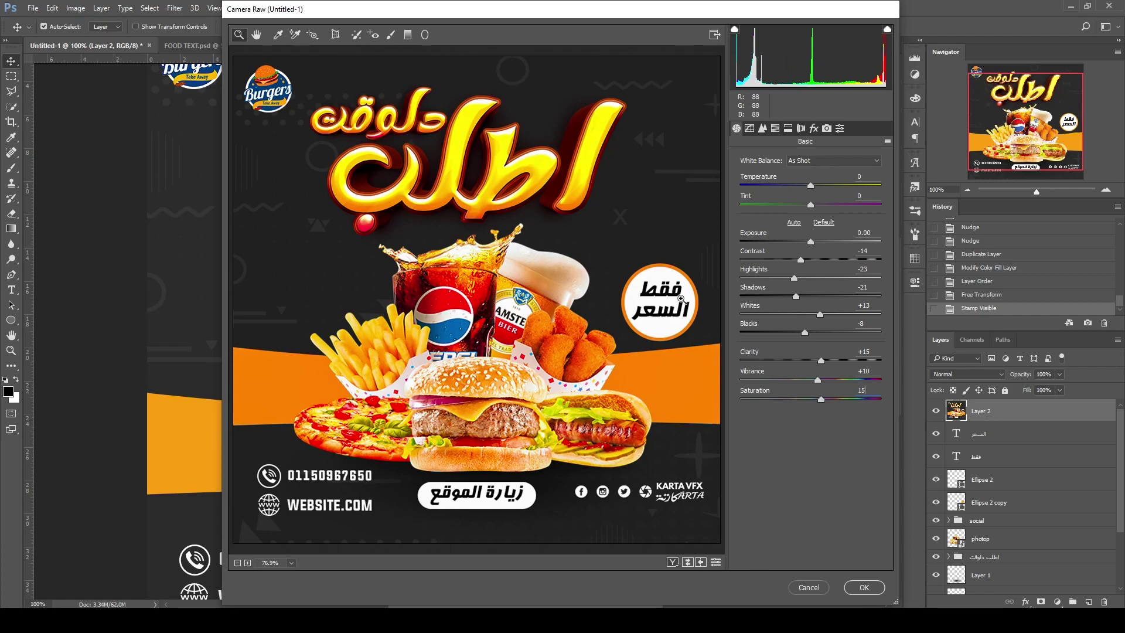
pyautogui.write('5')
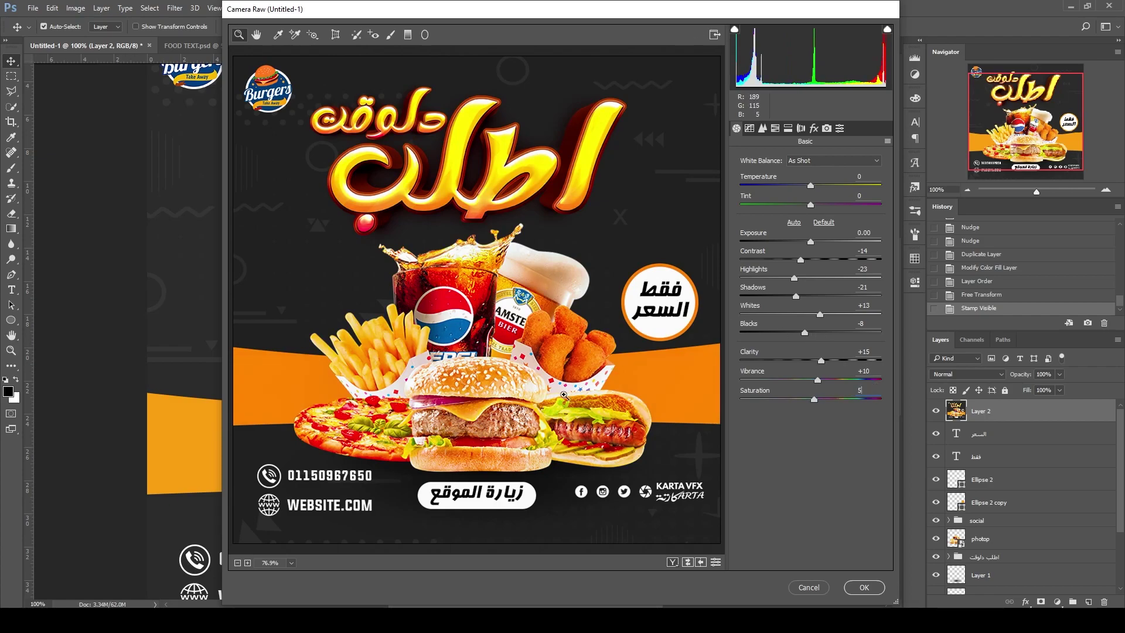
# - Cool Temperature to -6, shift Tint to +8, compare before/after, and apply
pyautogui.moveTo(811, 185); pyautogui.dragTo(801, 185)
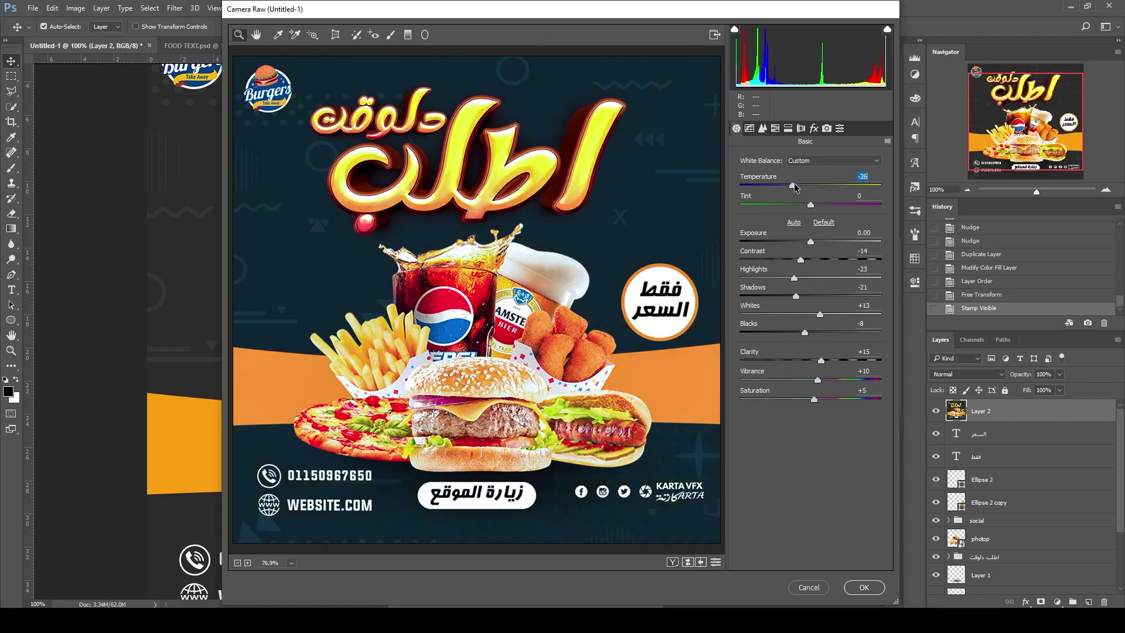
pyautogui.click(806, 186)
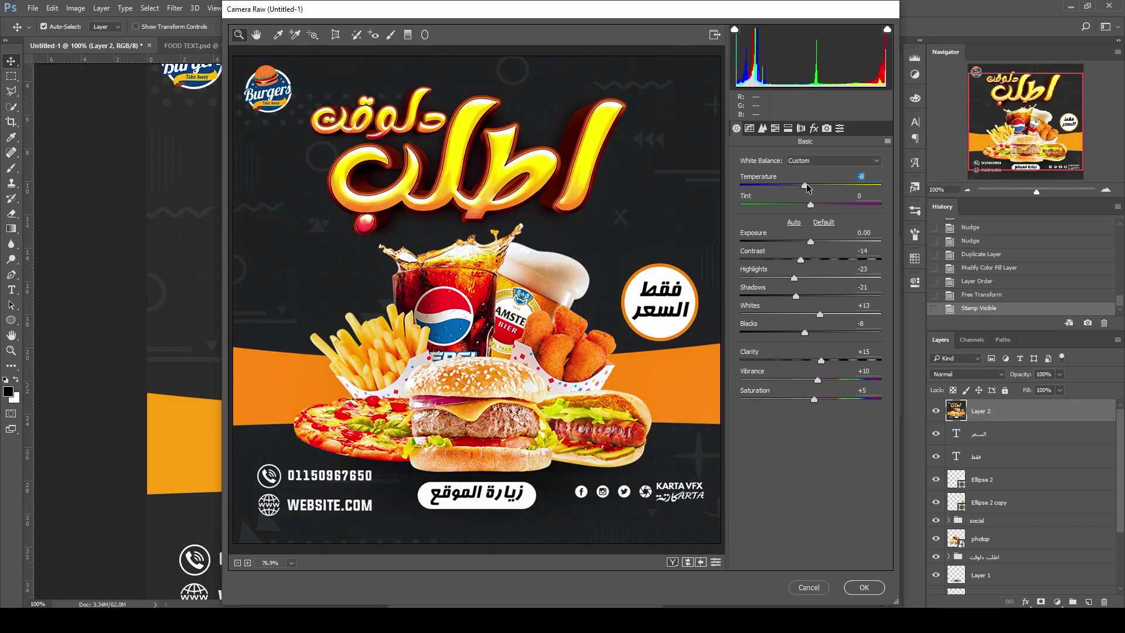
pyautogui.moveTo(810, 205)
pyautogui.mouseDown()
pyautogui.moveTo(781, 207)
pyautogui.moveTo(857, 205)
pyautogui.mouseUp()
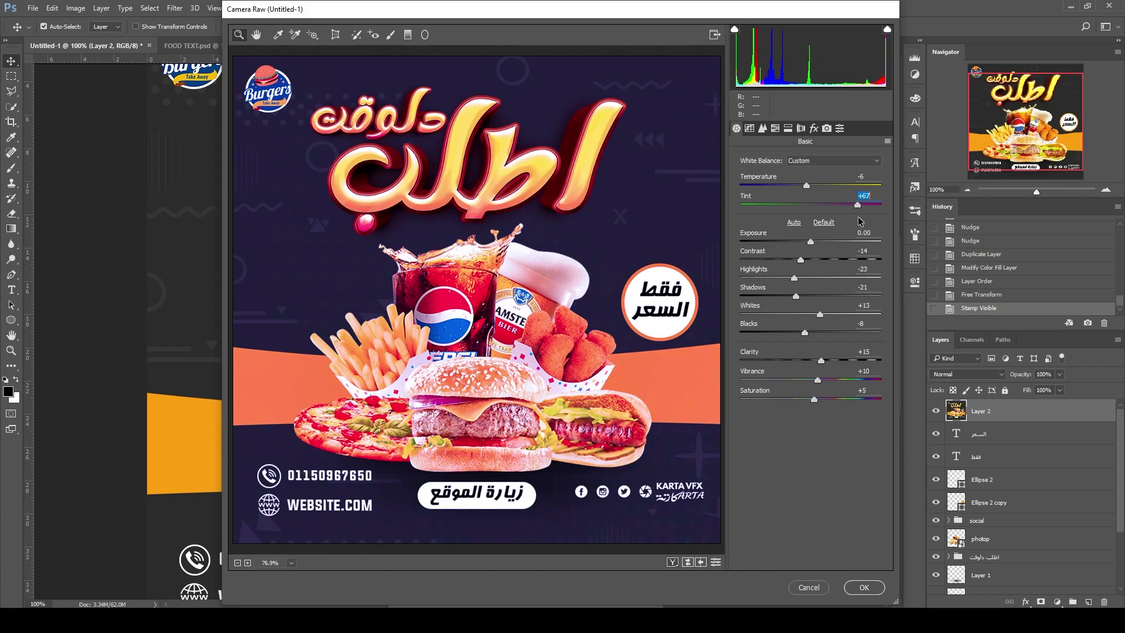
pyautogui.click(689, 563)
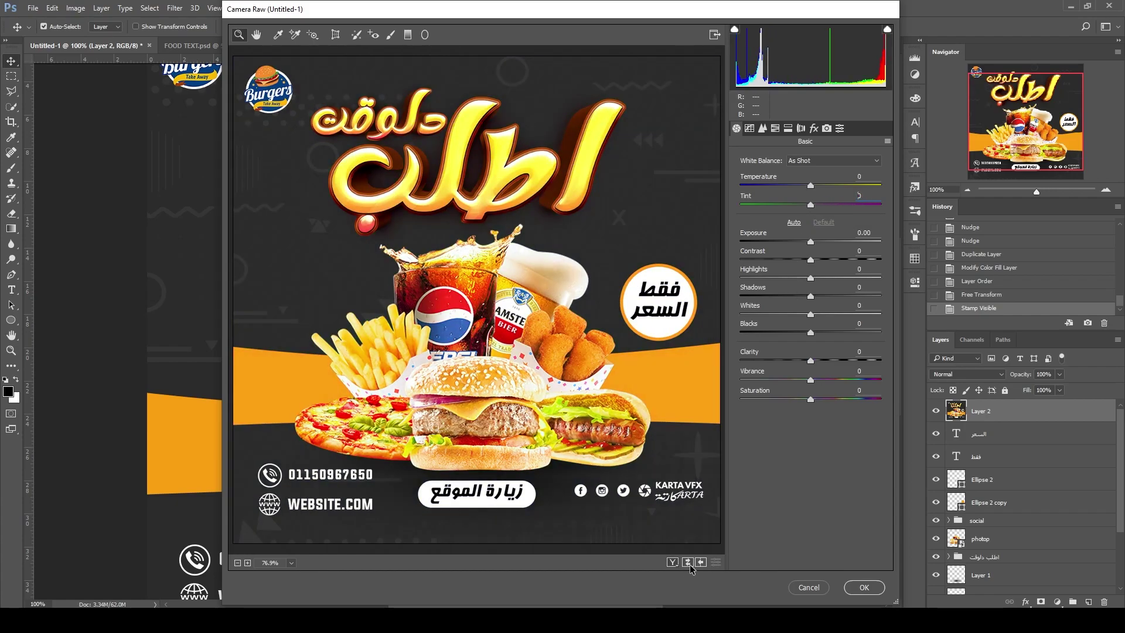
pyautogui.click(690, 564)
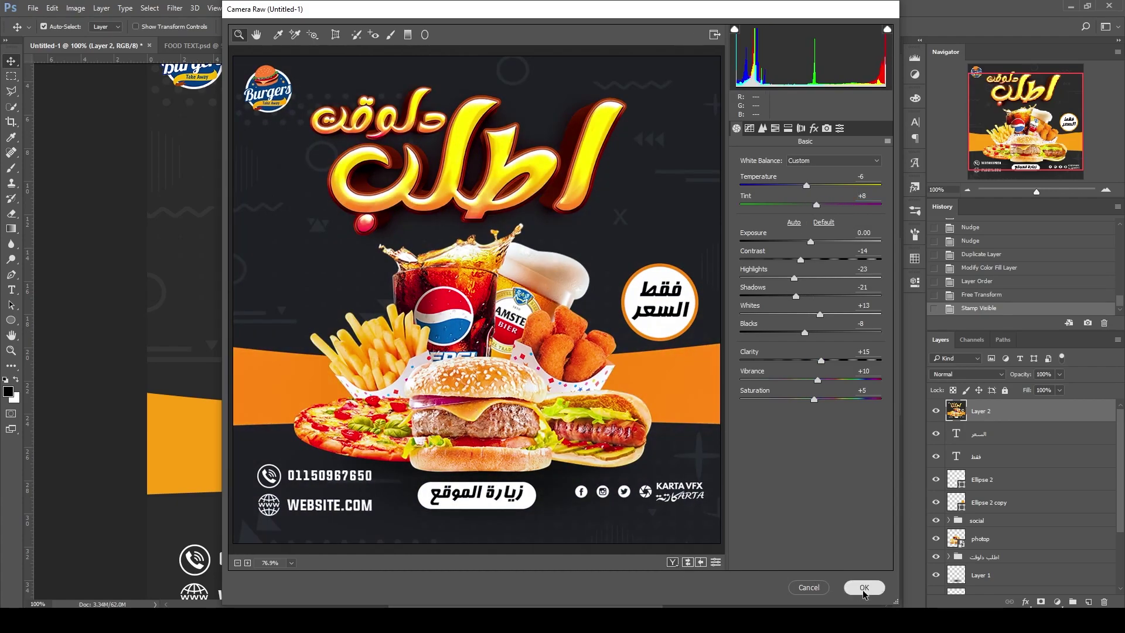
pyautogui.click(862, 587)
pyautogui.scroll(2, 534, 380)
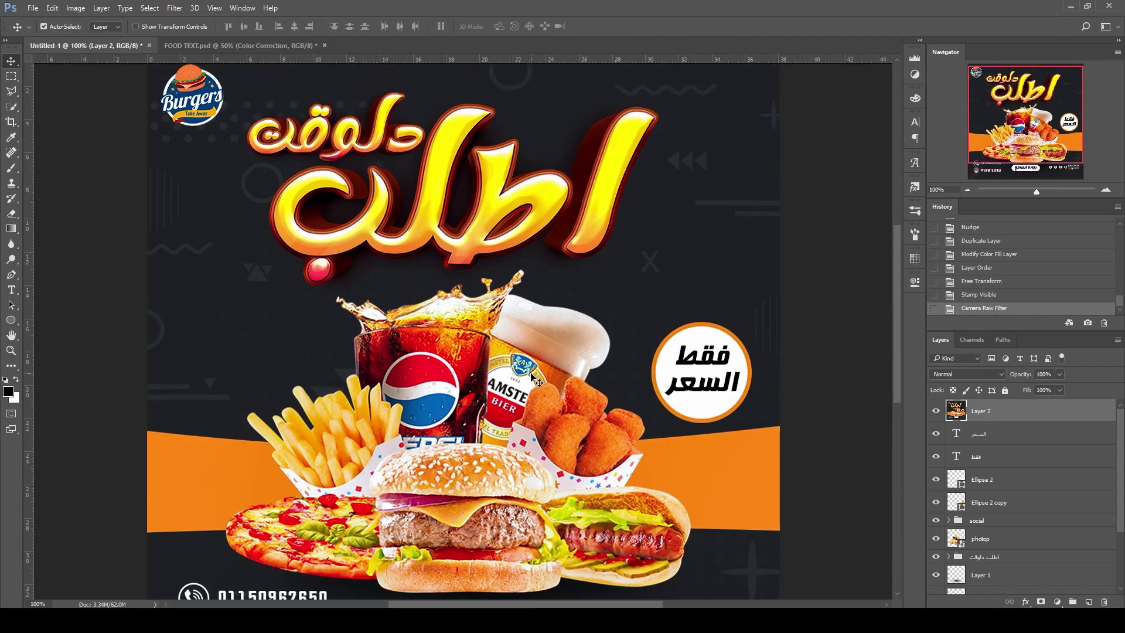
pyautogui.click(932, 413)
pyautogui.click(931, 413)
pyautogui.click(935, 411)
pyautogui.click(935, 410)
pyautogui.scroll(-2, 584, 389)
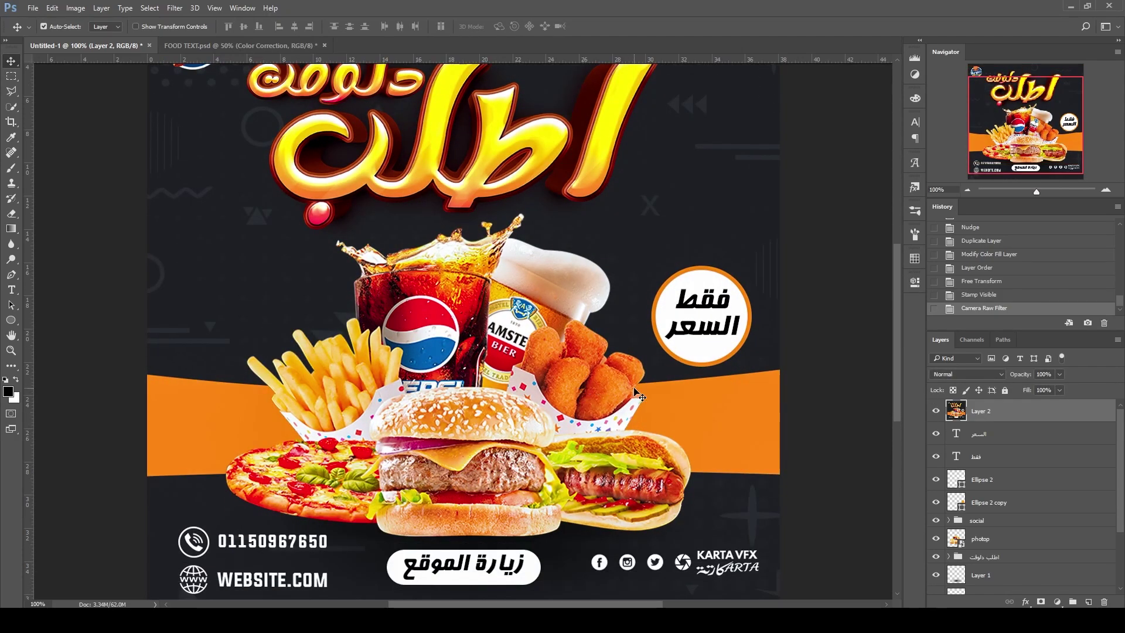
pyautogui.scroll(2, 636, 391)
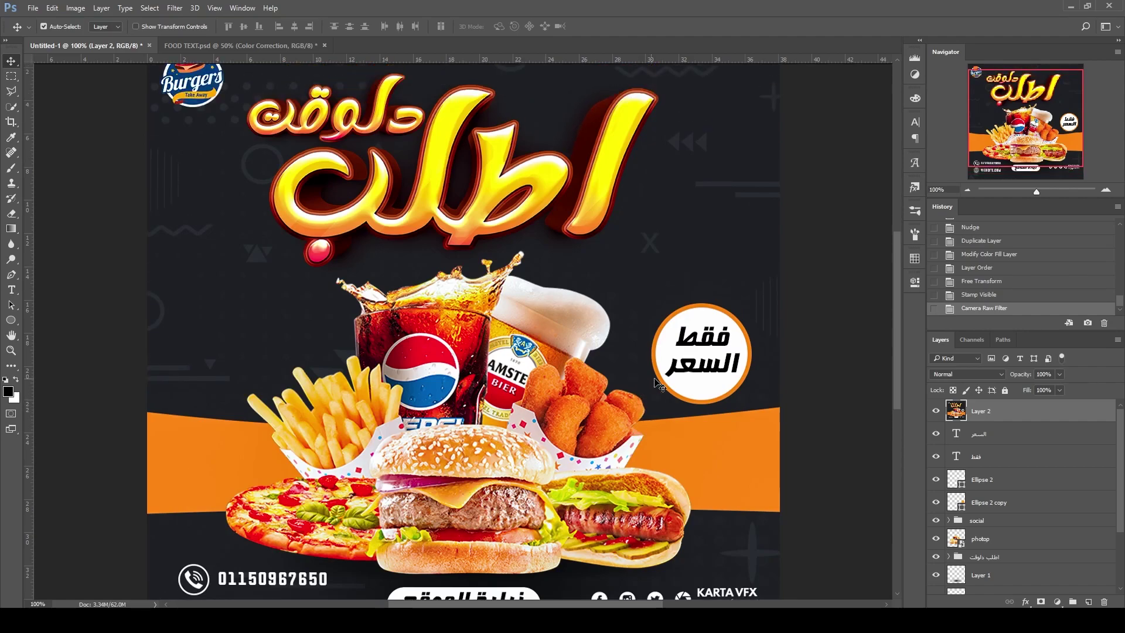